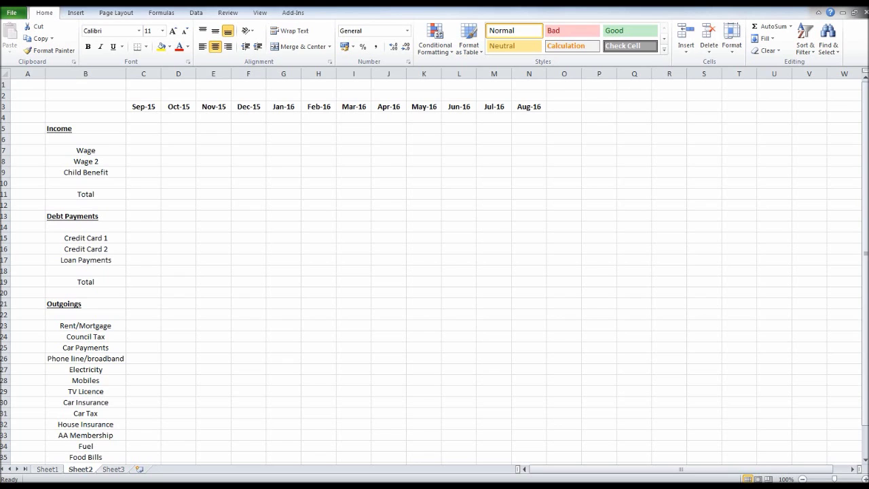
# Examine the budget layout on Sheet2: the Income, Debt Payments and Outgoings items, their Total rows and the month headings
pyautogui.scroll(-5, 435, 265)
pyautogui.scroll(5, 434, 265)
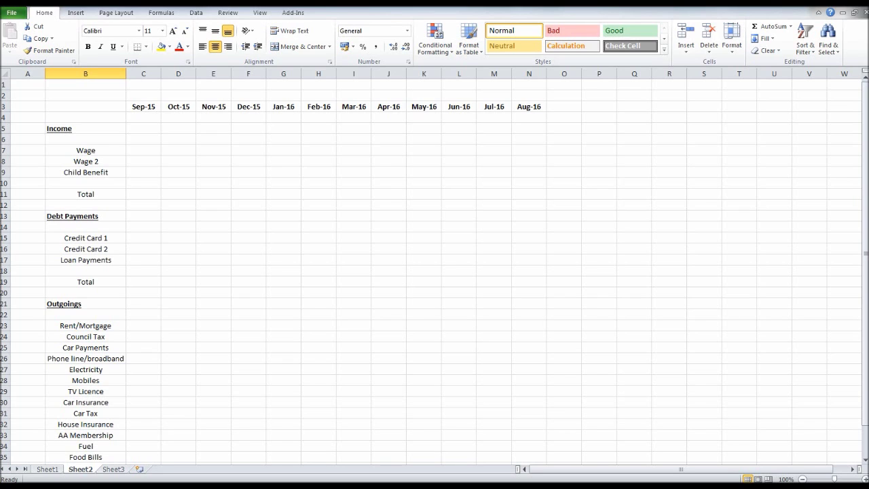
pyautogui.scroll(-5, 435, 271)
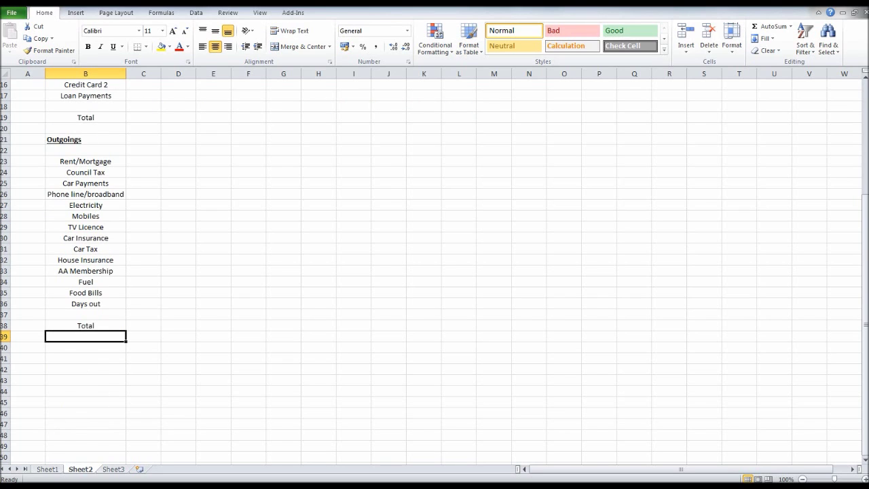
pyautogui.scroll(5, 434, 271)
pyautogui.moveTo(85, 150); pyautogui.dragTo(86, 182)
pyautogui.scroll(-1, 435, 272)
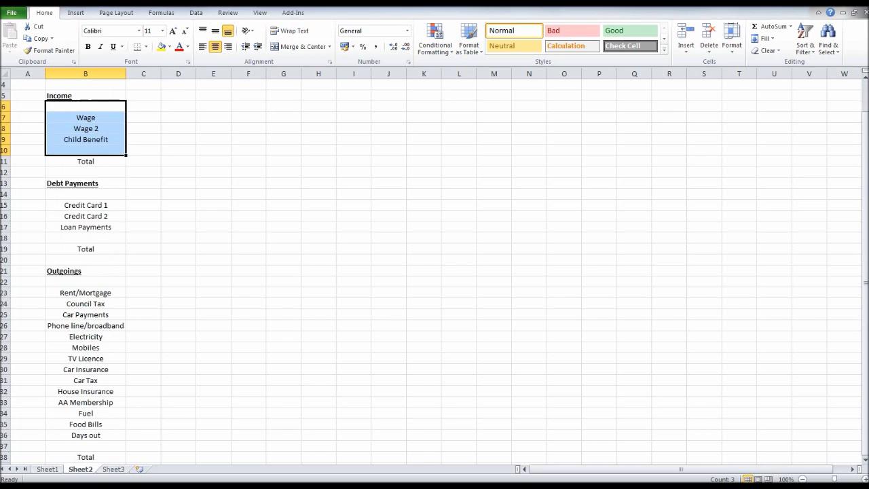
pyautogui.scroll(-2, 435, 272)
pyautogui.moveTo(86, 139); pyautogui.dragTo(86, 172)
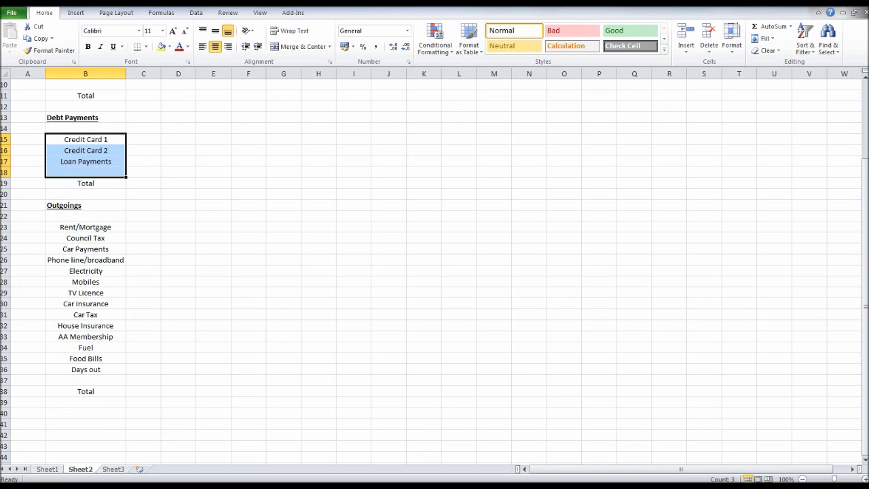
pyautogui.moveTo(85, 227); pyautogui.dragTo(86, 369)
pyautogui.click(86, 391)
pyautogui.scroll(3, 434, 272)
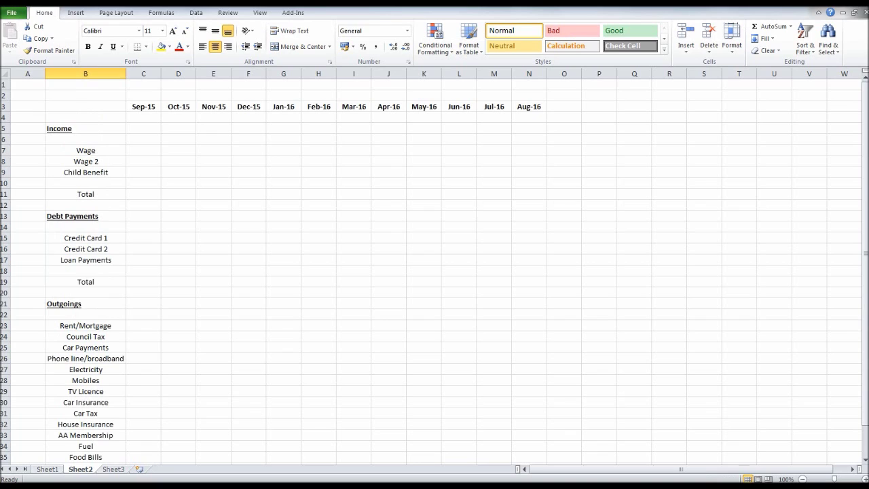
pyautogui.click(86, 282)
pyautogui.click(86, 194)
pyautogui.moveTo(143, 107); pyautogui.dragTo(424, 107)
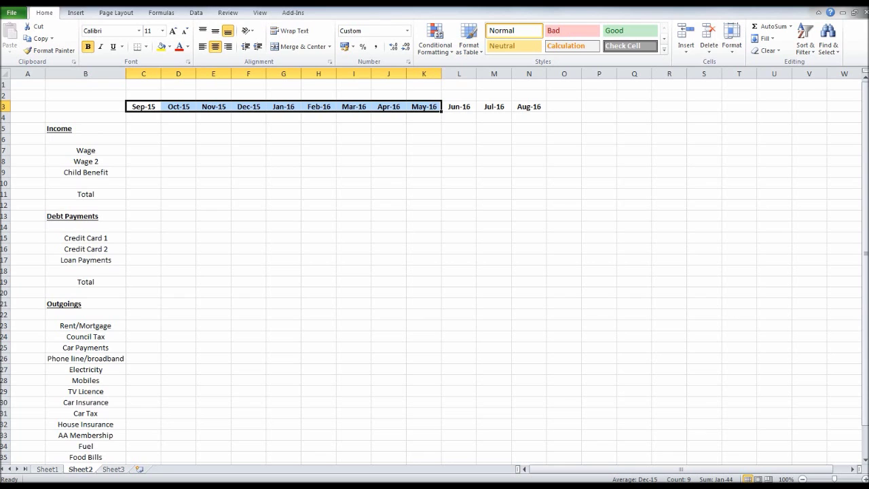
pyautogui.click(143, 194)
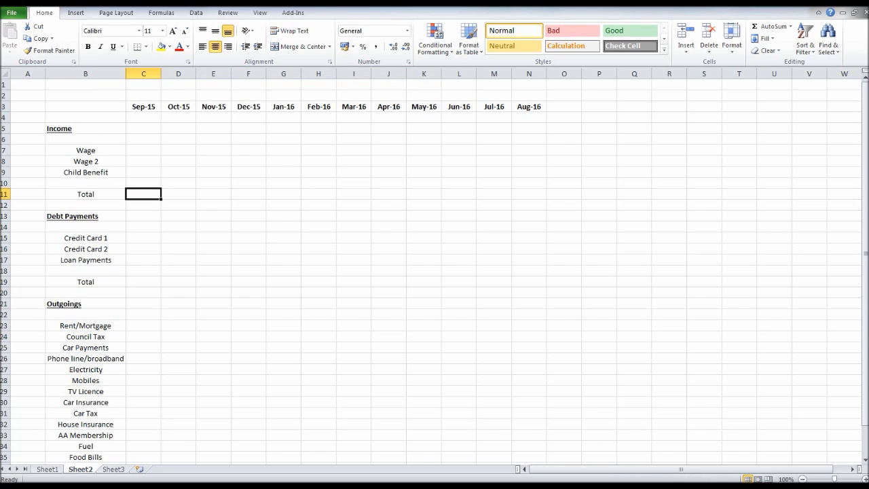
pyautogui.scroll(-5, 434, 272)
pyautogui.scroll(5, 434, 272)
pyautogui.moveTo(143, 139); pyautogui.dragTo(144, 172)
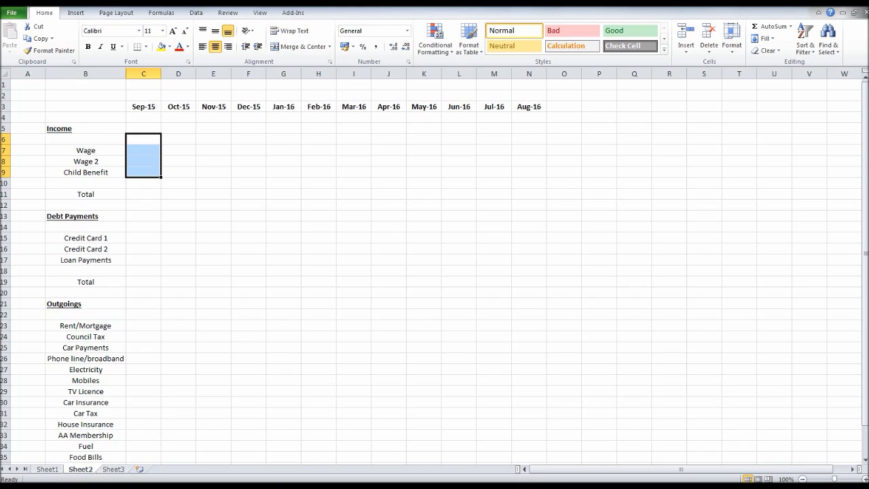
pyautogui.click(144, 194)
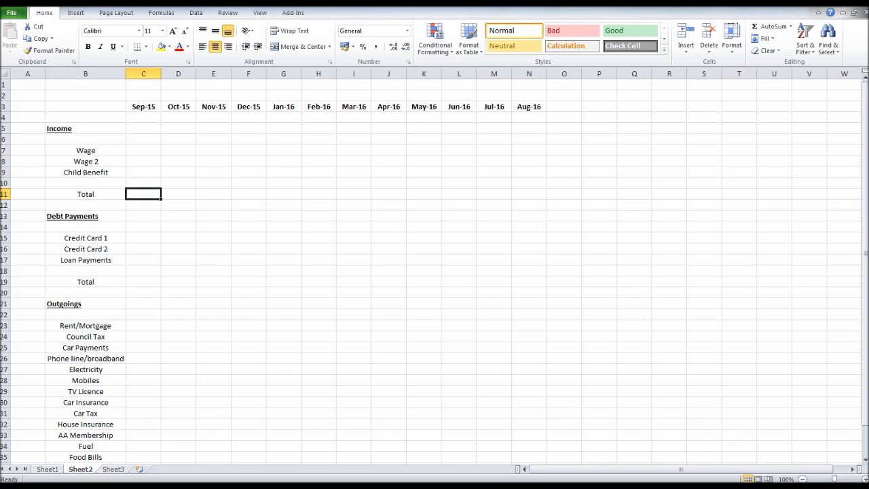
pyautogui.moveTo(144, 139); pyautogui.dragTo(143, 194)
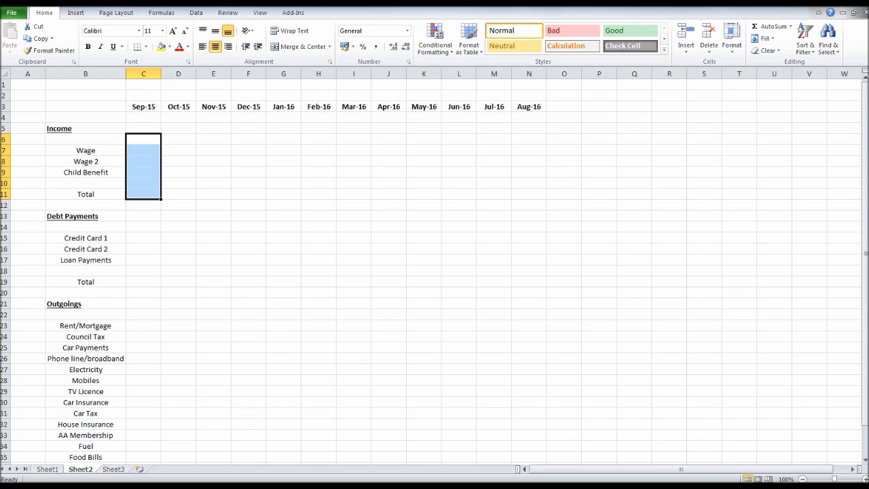
# Enter =sum(C7:C9) in C11 to total the Sep-15 income
pyautogui.click(144, 194)
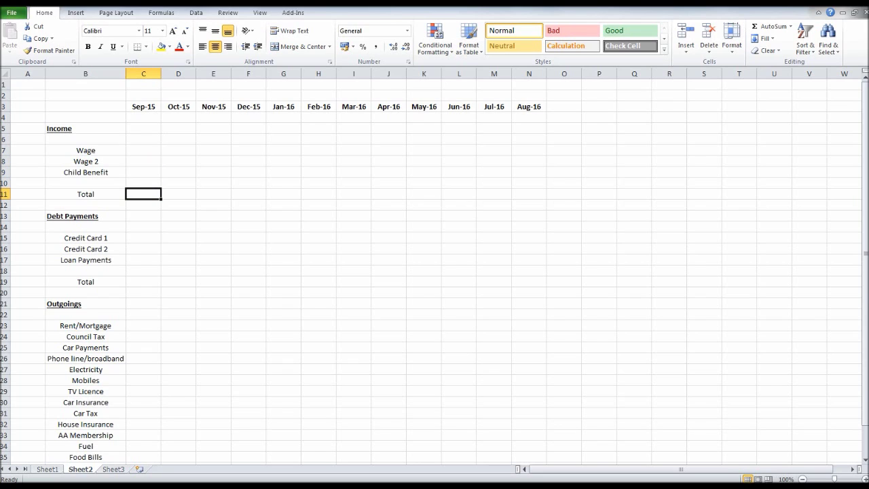
pyautogui.write('=')
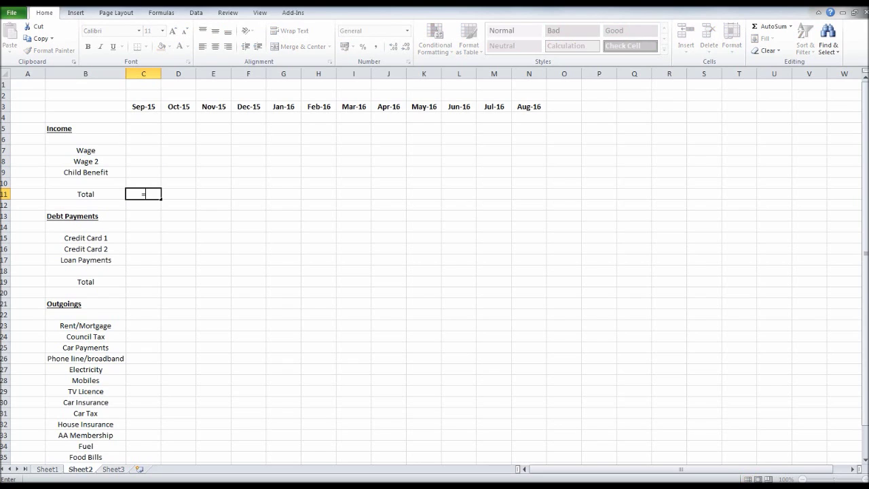
pyautogui.write('sum')
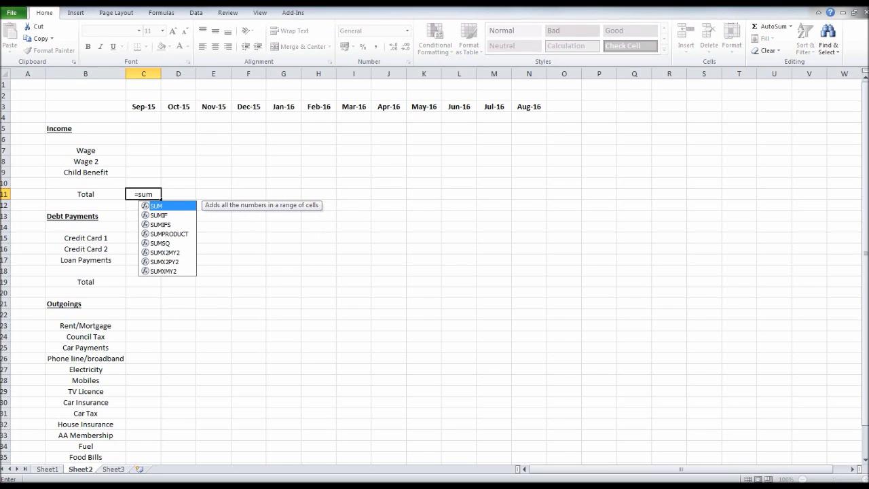
pyautogui.write('(')
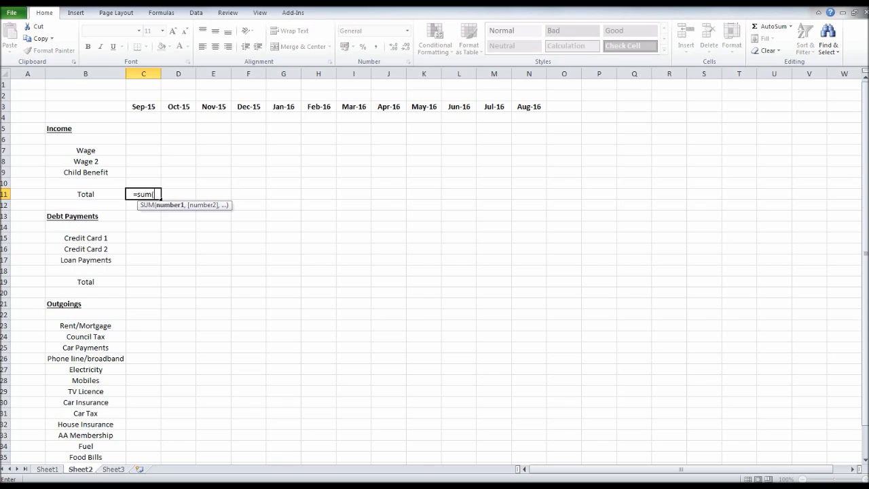
pyautogui.moveTo(146, 150); pyautogui.dragTo(156, 175)
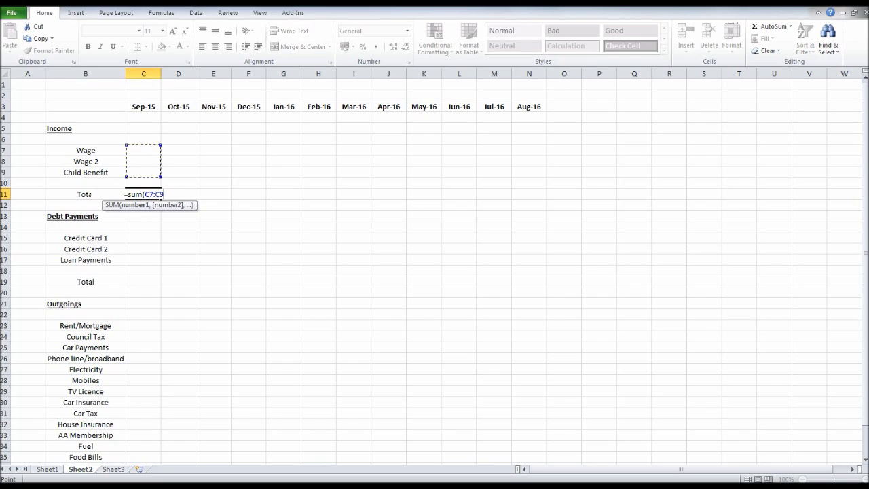
pyautogui.write(')')
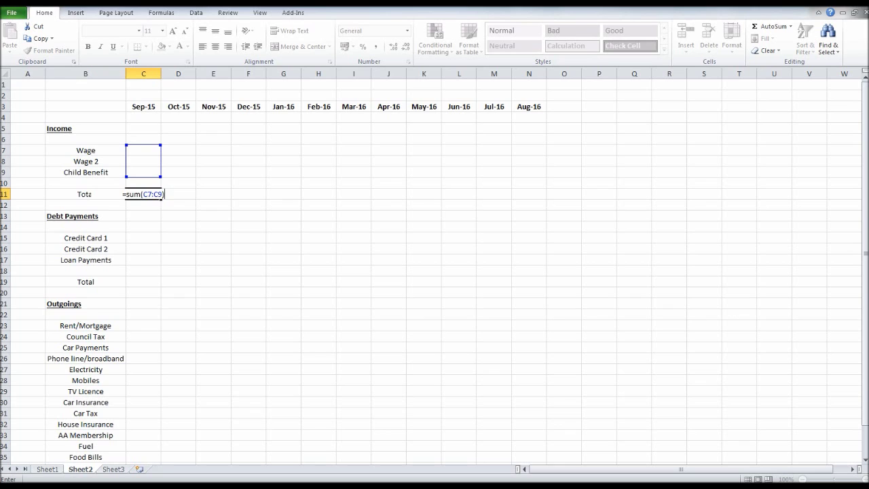
pyautogui.press('Return')
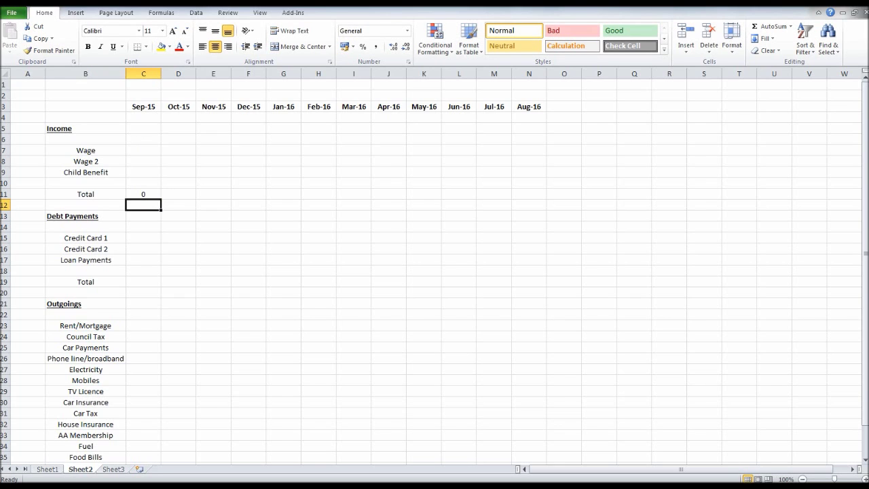
# Fill the income total formula from C11 across the row through O11
pyautogui.click(143, 194)
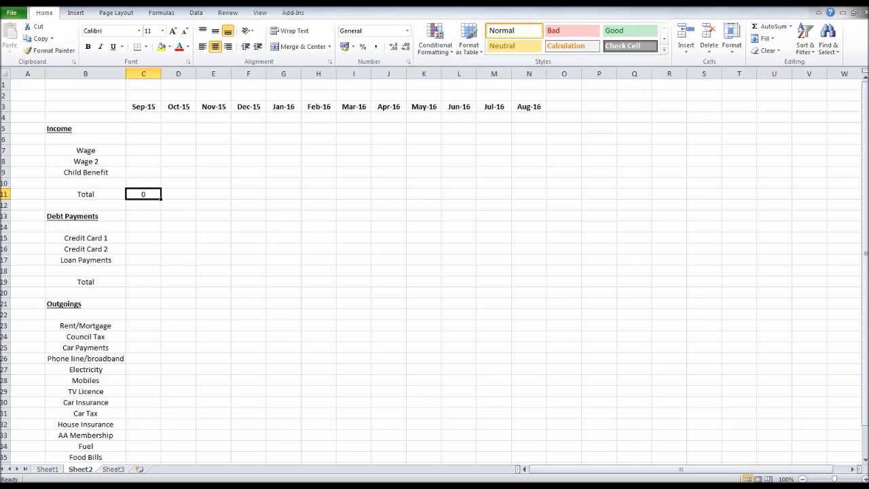
pyautogui.moveTo(161, 199); pyautogui.dragTo(582, 197)
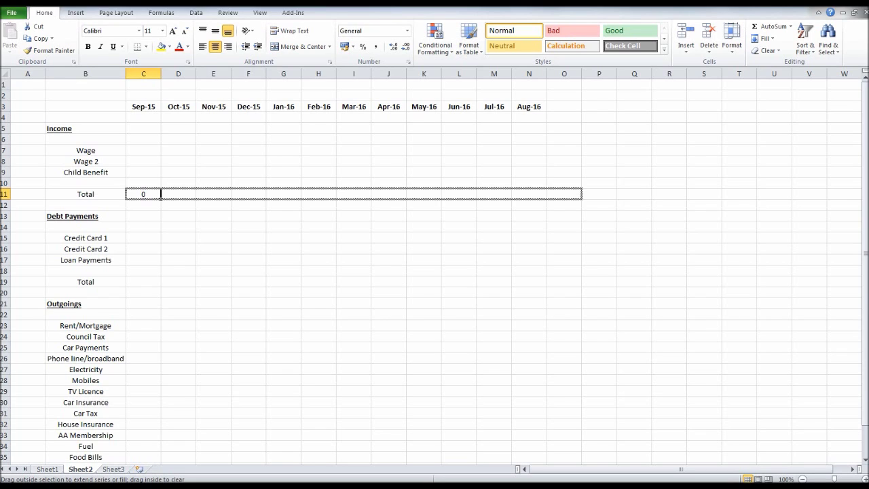
pyautogui.moveTo(582, 197); pyautogui.dragTo(582, 196)
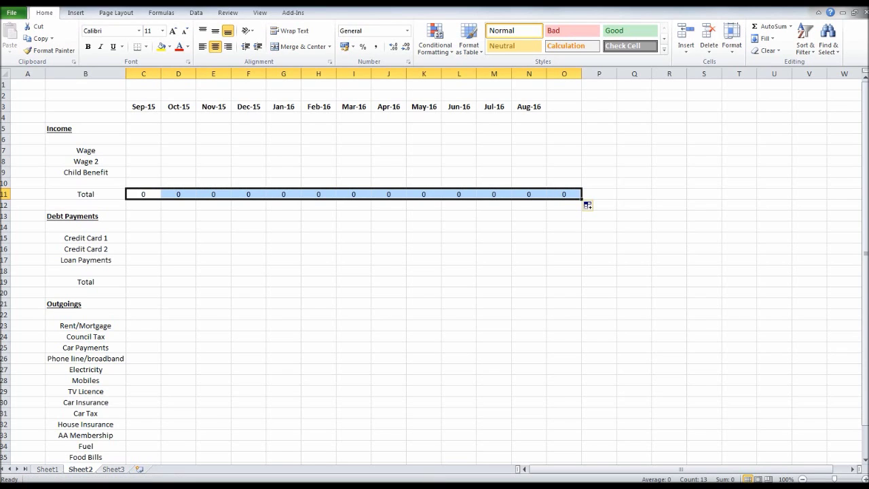
# Add the heading Total in O3, after Aug-16, and make it bold and underlined
pyautogui.click(564, 106)
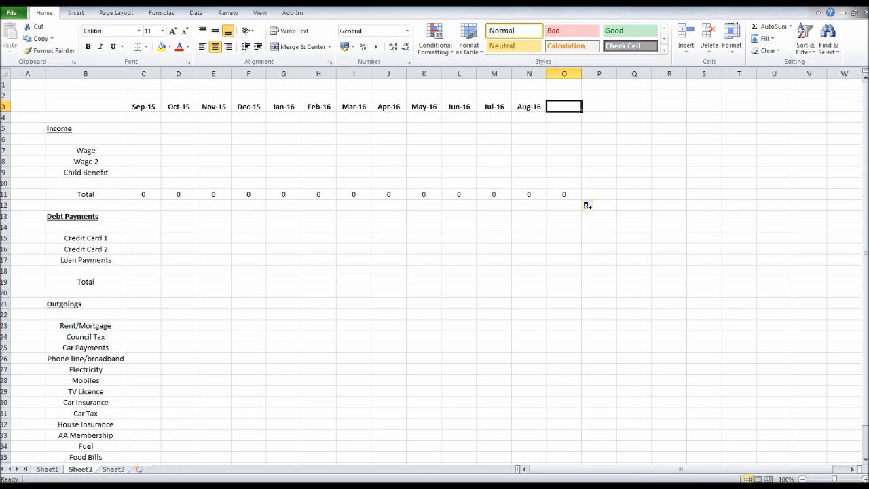
pyautogui.write('T')
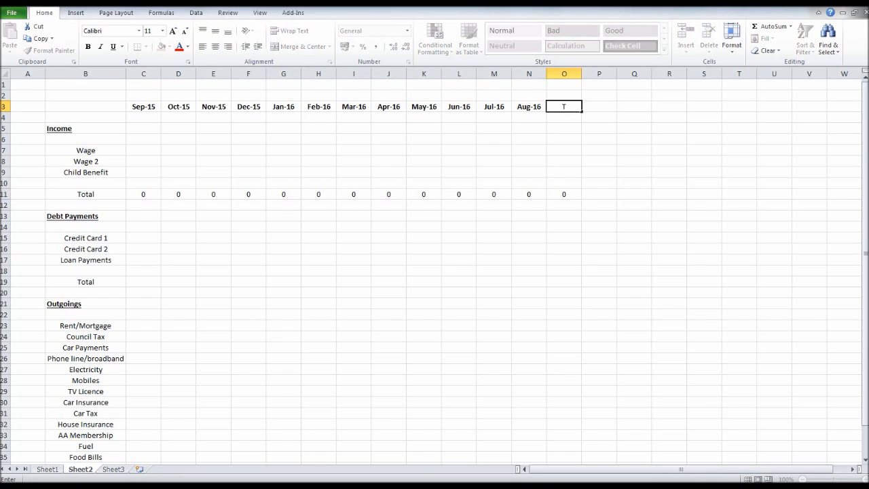
pyautogui.write('otal')
pyautogui.press('Return')
pyautogui.click(564, 107)
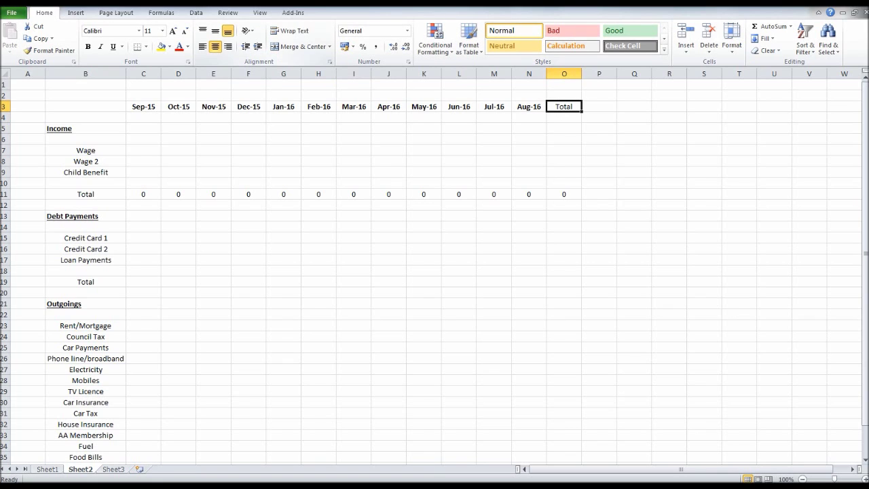
pyautogui.click(88, 46)
pyautogui.click(113, 46)
pyautogui.click(248, 238)
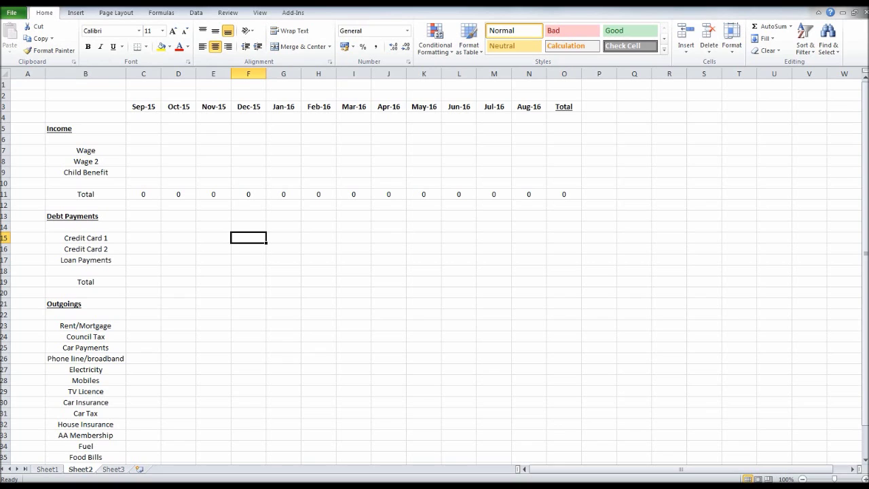
# Enter =sum(C15:C17) in C19 for the Sep-15 debt payments total and fill it across through O19
pyautogui.click(85, 282)
pyautogui.click(144, 282)
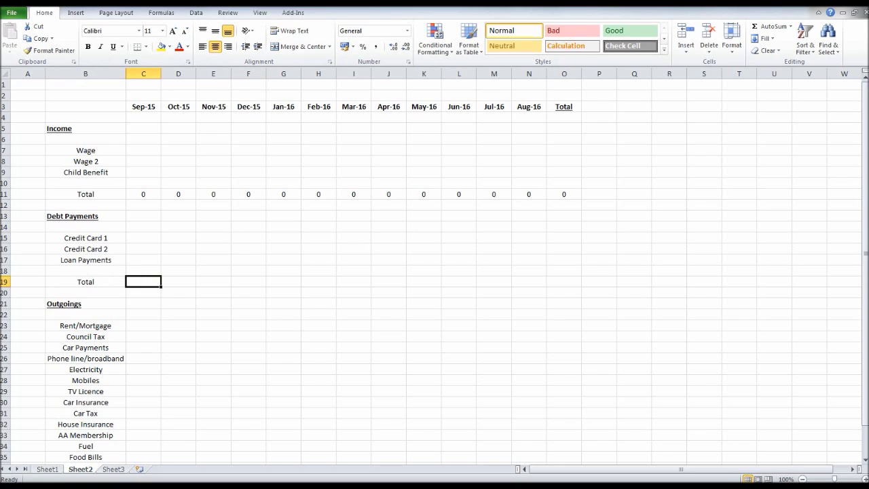
pyautogui.write('=sum')
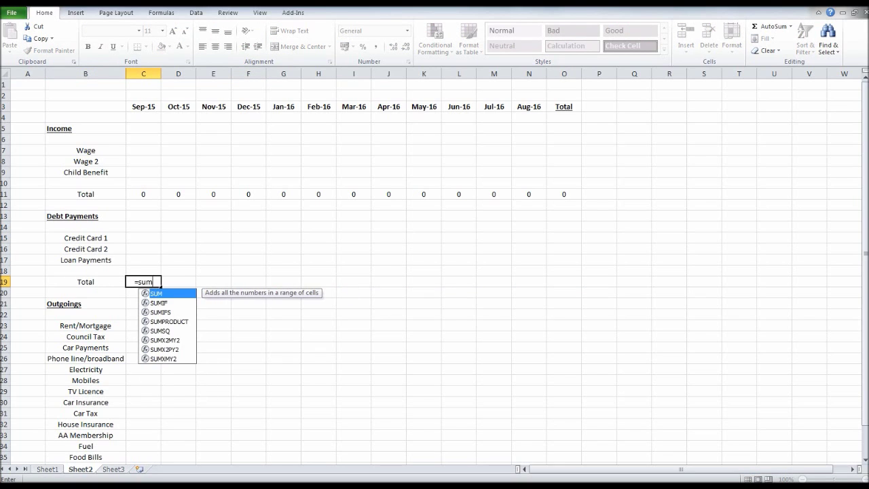
pyautogui.write('(')
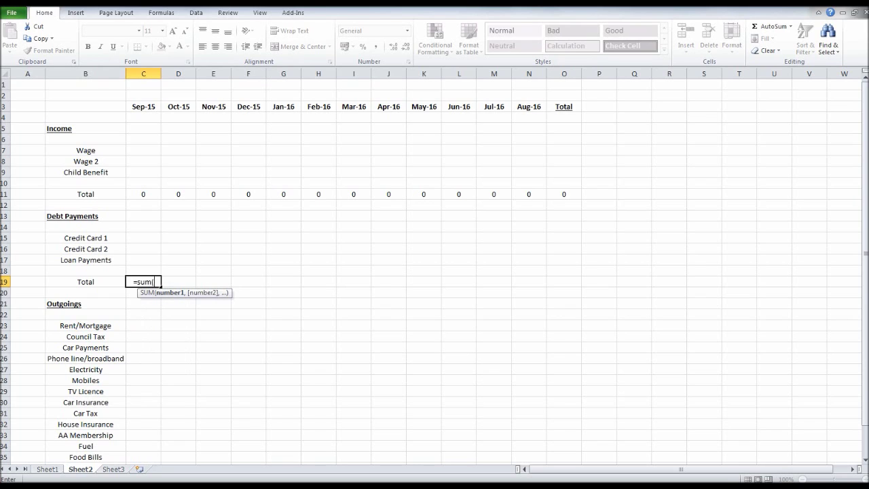
pyautogui.moveTo(143, 238); pyautogui.dragTo(144, 259)
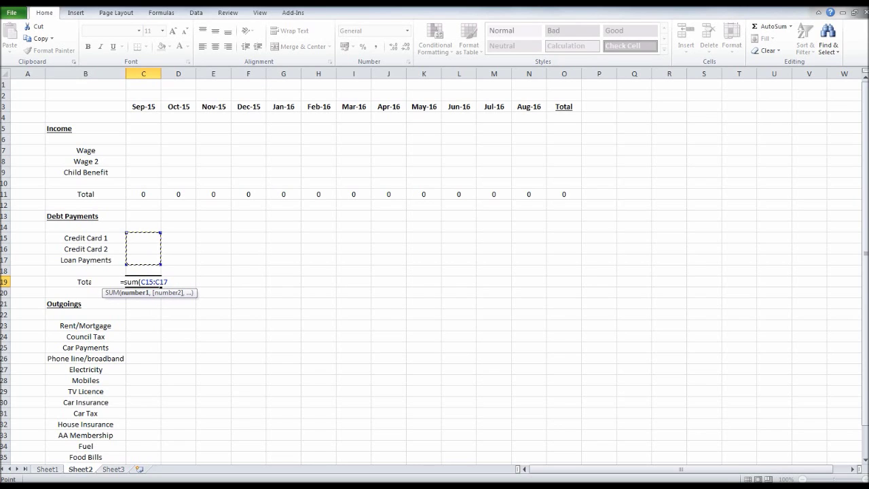
pyautogui.write(')')
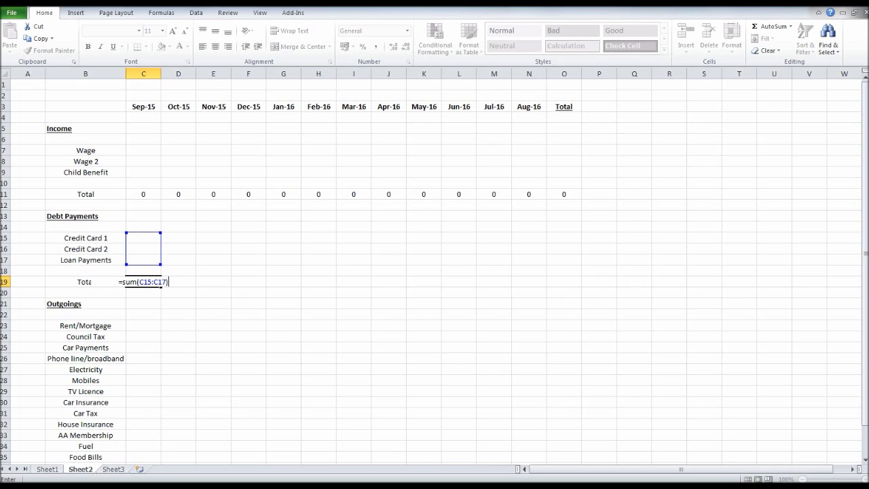
pyautogui.press('Return')
pyautogui.click(143, 281)
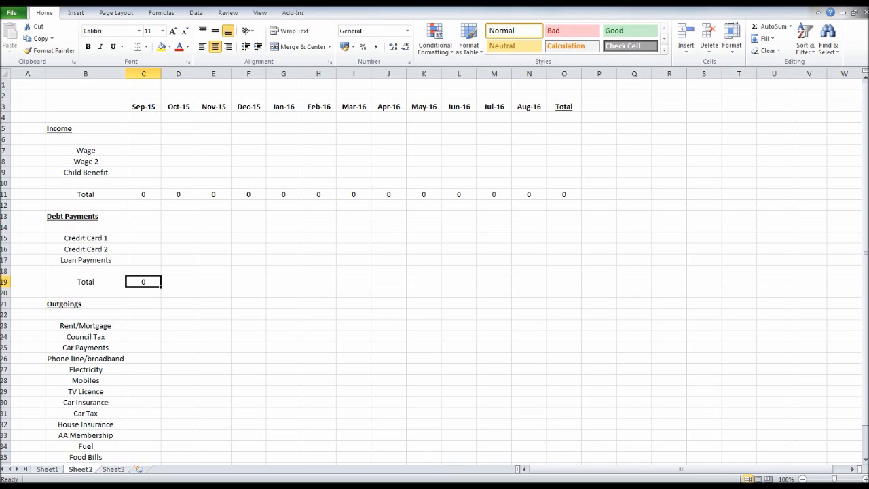
pyautogui.moveTo(161, 286); pyautogui.dragTo(571, 281)
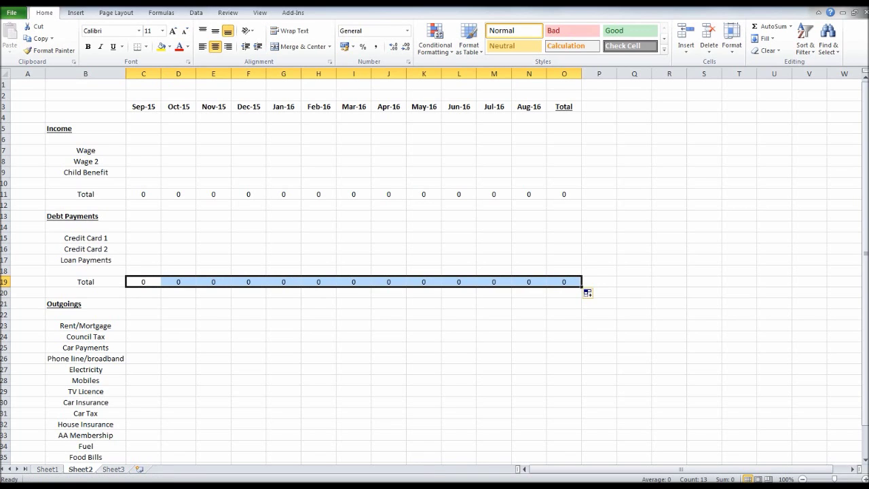
# Enter =sum(C23:C36) in C38 to total the Sep-15 outgoings
pyautogui.scroll(-5, 434, 272)
pyautogui.click(143, 325)
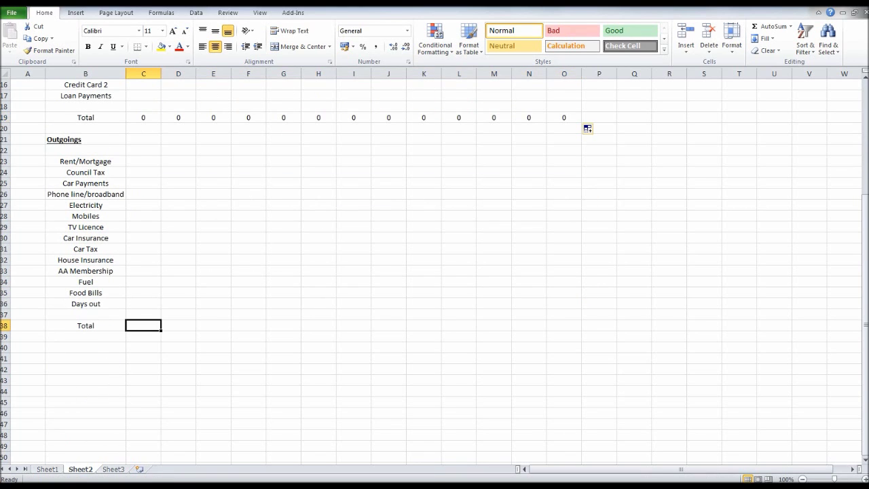
pyautogui.write('=')
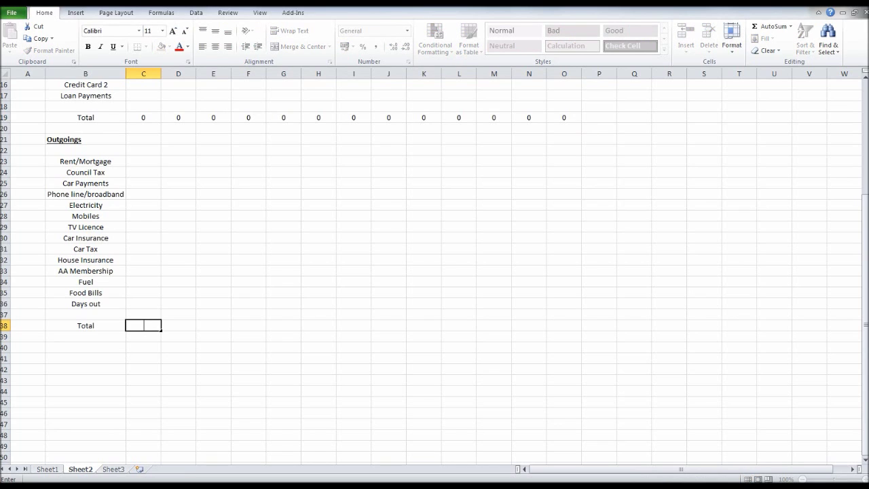
pyautogui.write('s')
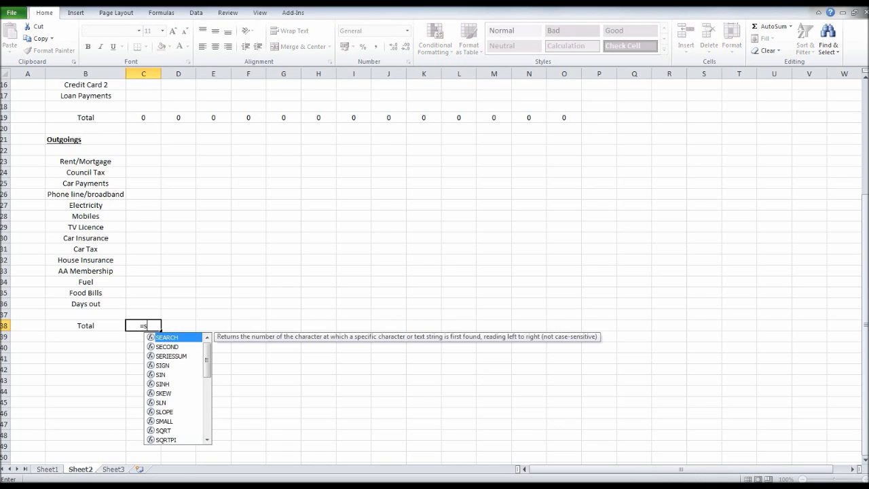
pyautogui.write('um(')
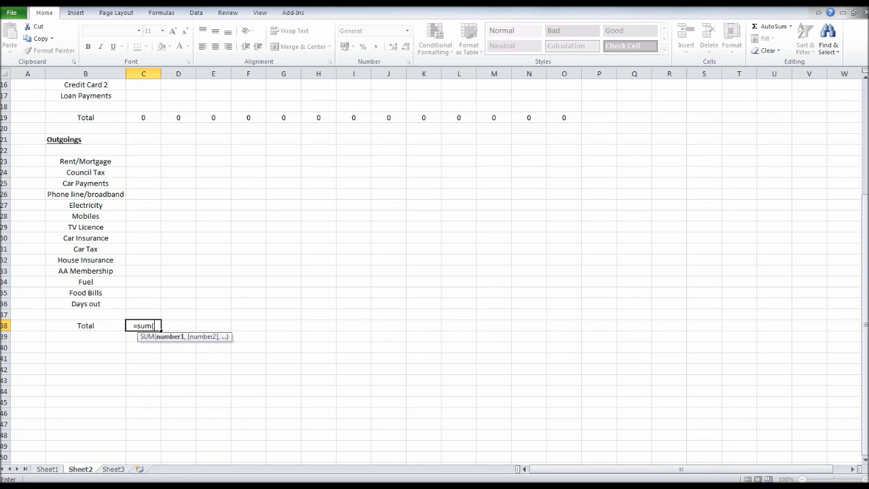
pyautogui.moveTo(144, 161); pyautogui.dragTo(143, 304)
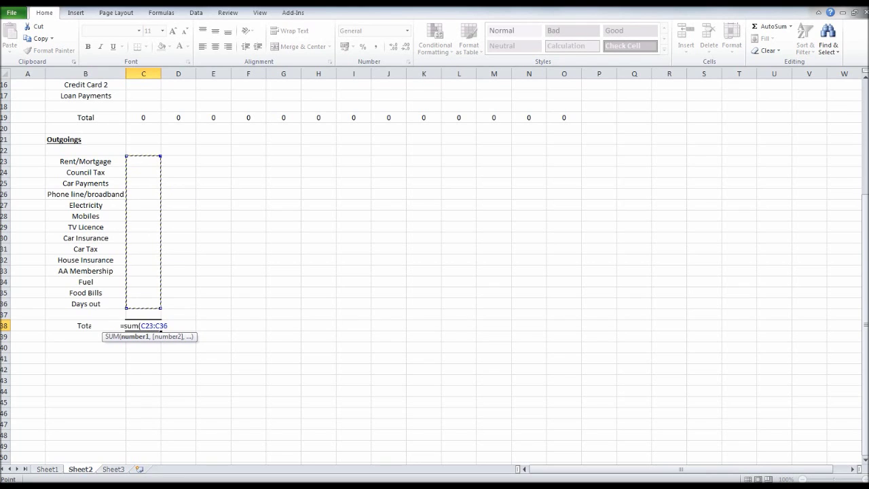
pyautogui.write(')')
pyautogui.press('Return')
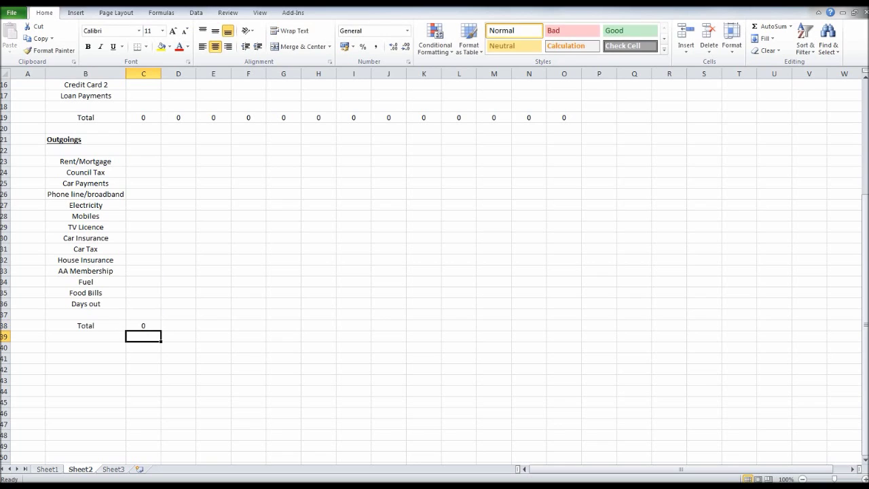
# Fill the outgoings total formula from C38 across the row through O38
pyautogui.click(143, 325)
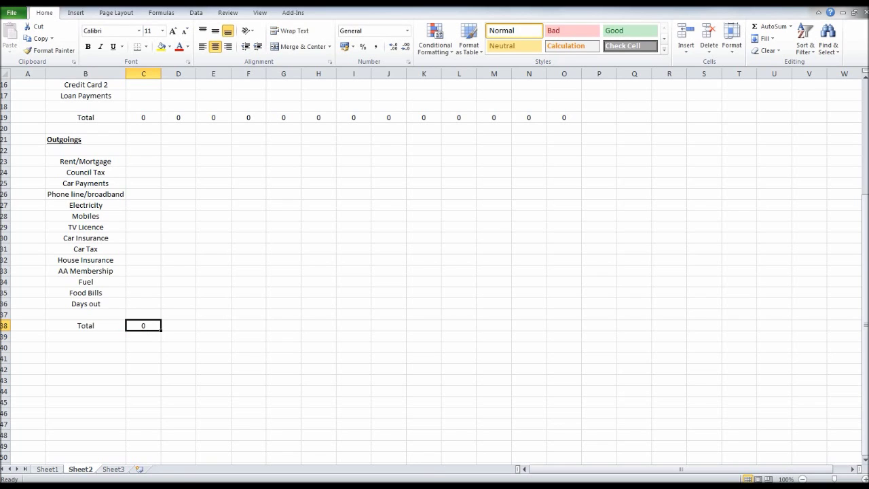
pyautogui.moveTo(161, 330); pyautogui.dragTo(584, 335)
pyautogui.scroll(5, 584, 335)
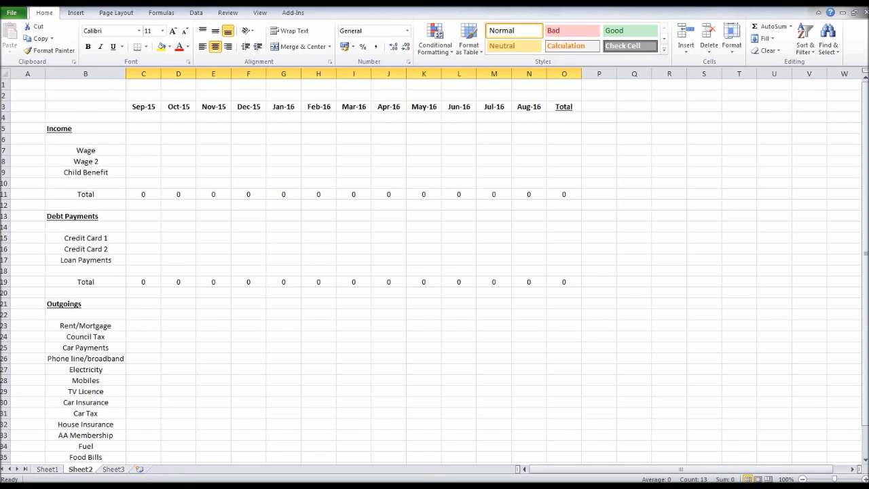
pyautogui.click(283, 182)
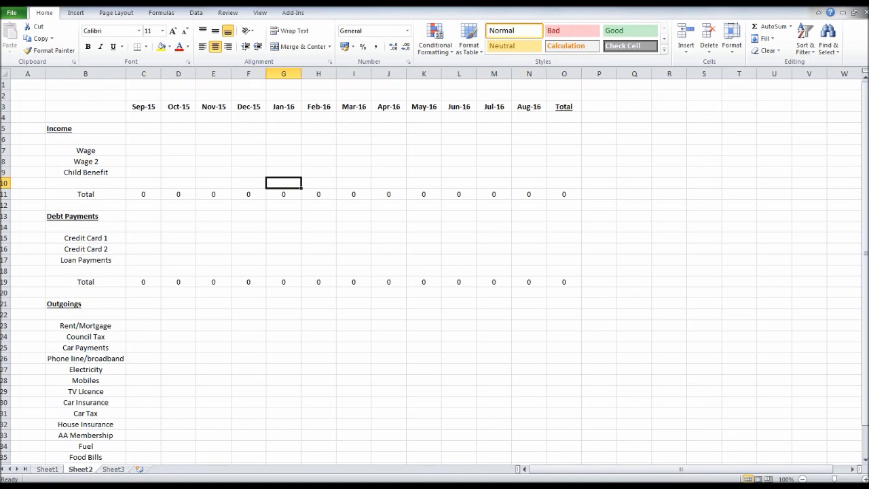
pyautogui.scroll(-7, 586, 305)
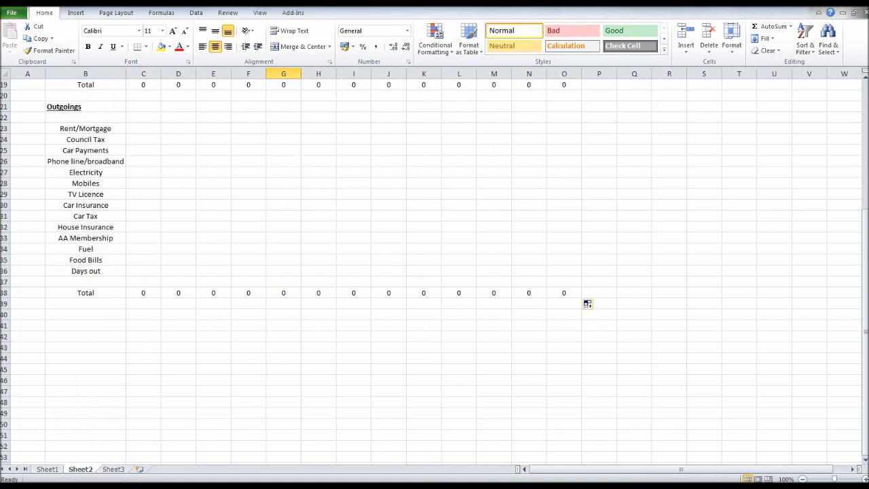
pyautogui.scroll(7, 585, 269)
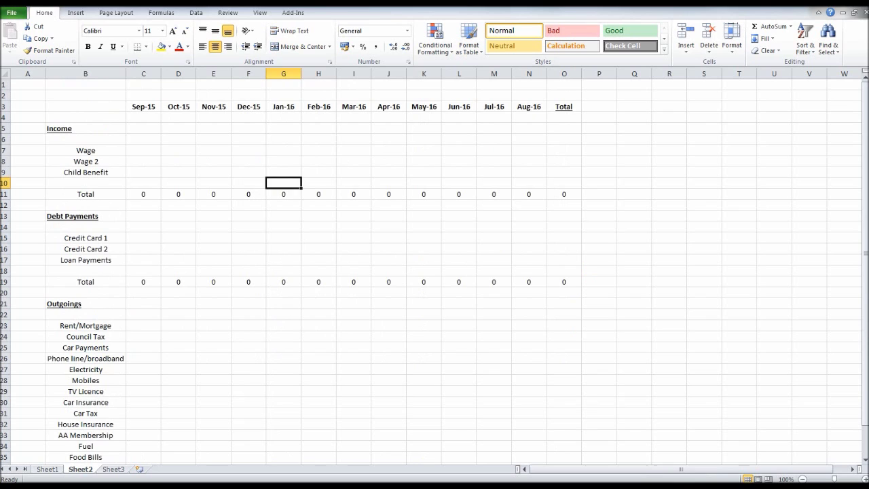
# Enter =sum(C7:N7) in O7 for the yearly Wage total and fill it down through O10
pyautogui.moveTo(85, 150); pyautogui.dragTo(564, 150)
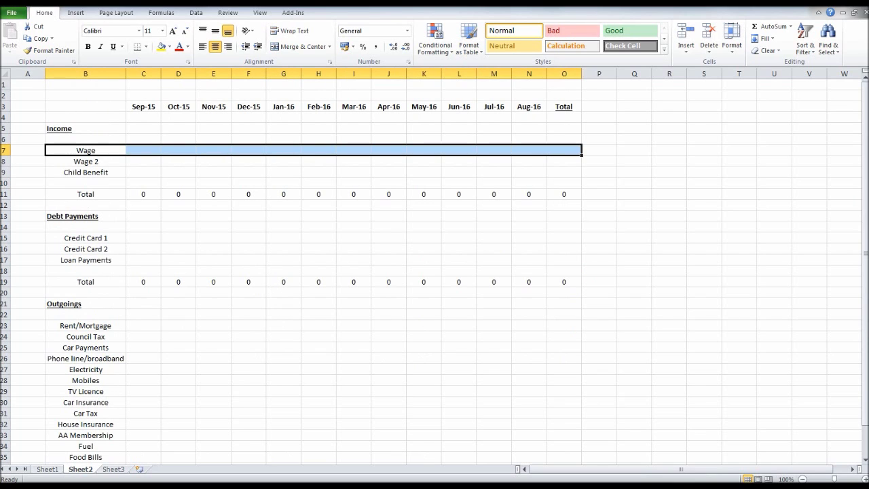
pyautogui.click(563, 150)
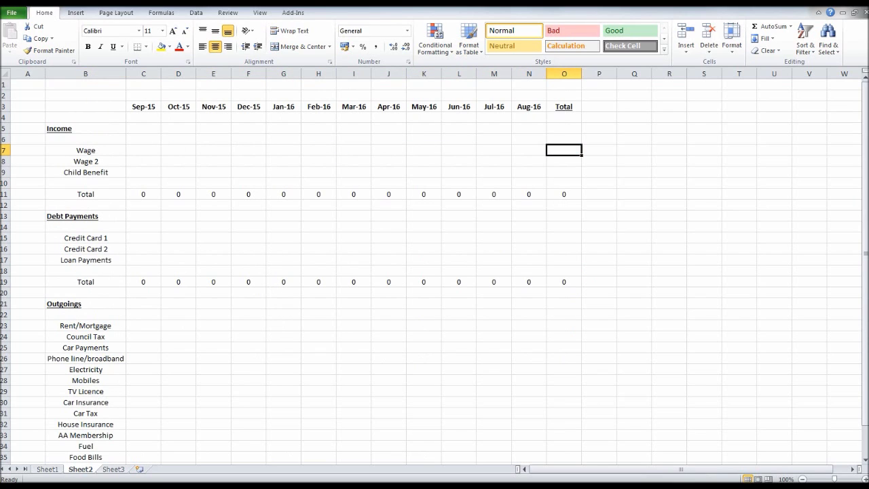
pyautogui.write('=sum')
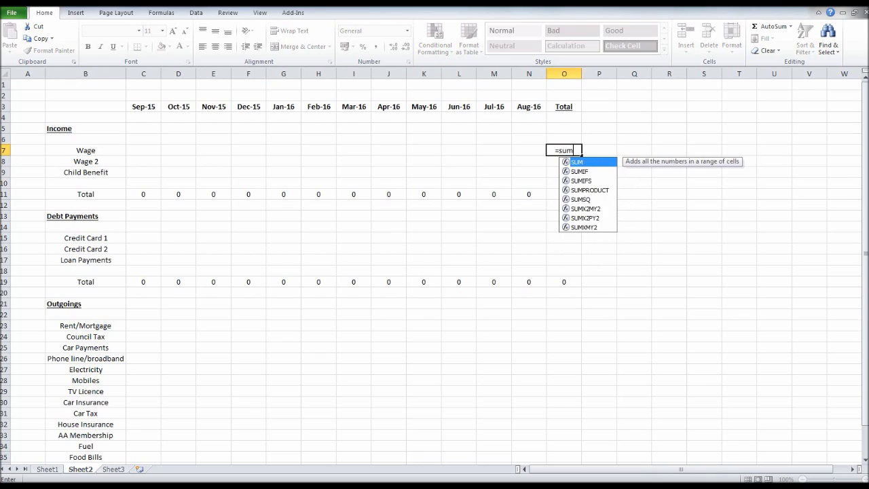
pyautogui.write('(')
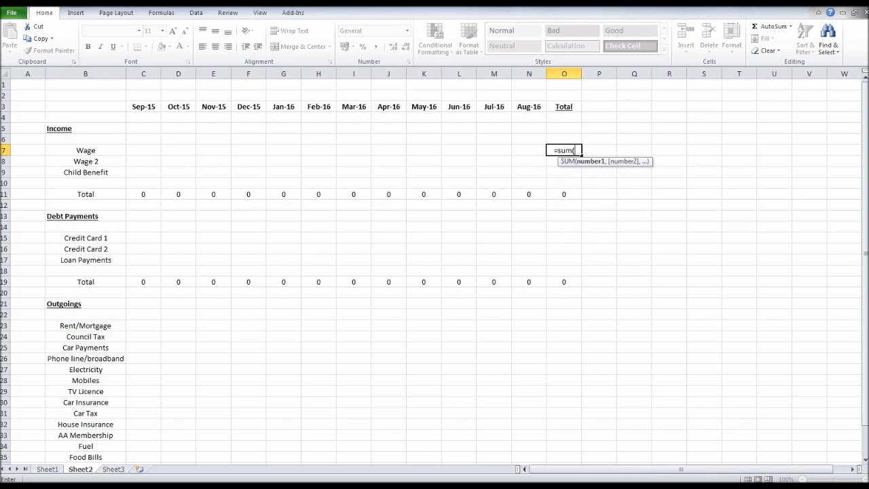
pyautogui.moveTo(144, 150); pyautogui.dragTo(529, 150)
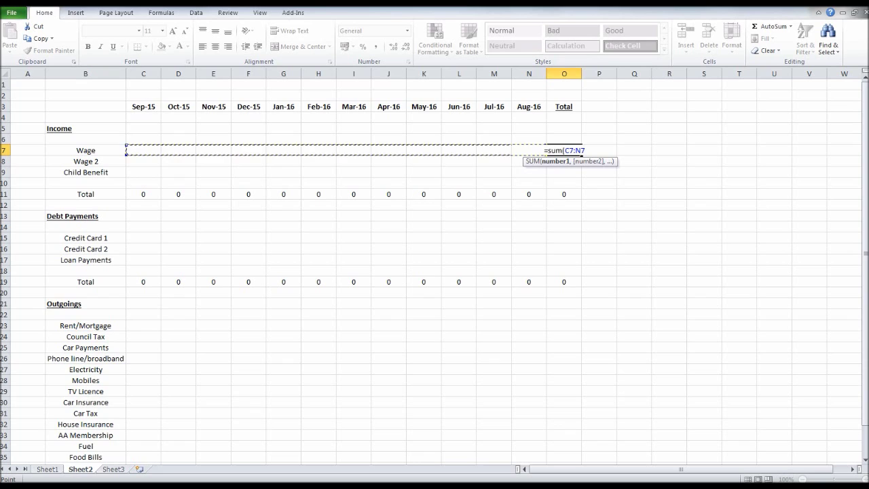
pyautogui.write(')')
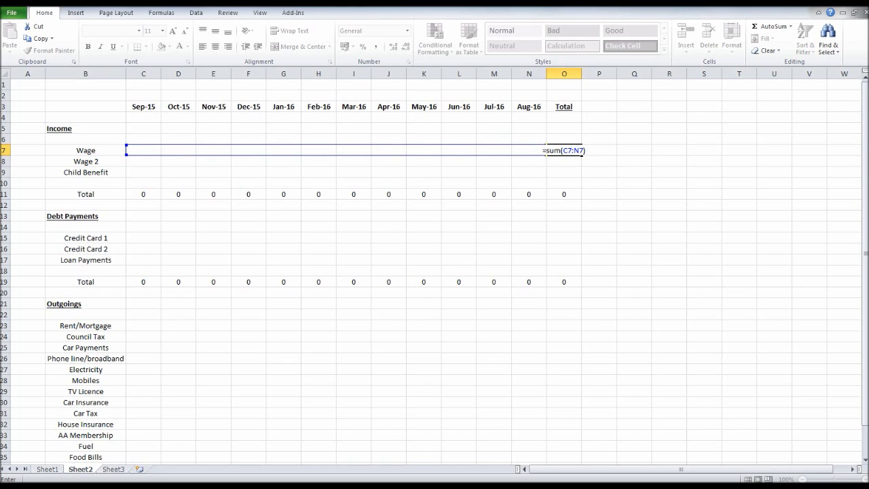
pyautogui.press('Return')
pyautogui.click(564, 150)
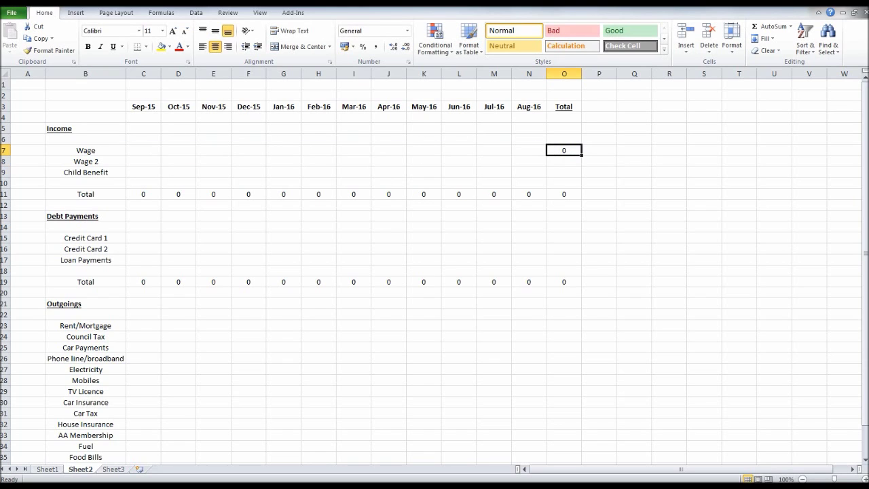
pyautogui.moveTo(582, 155); pyautogui.dragTo(582, 186)
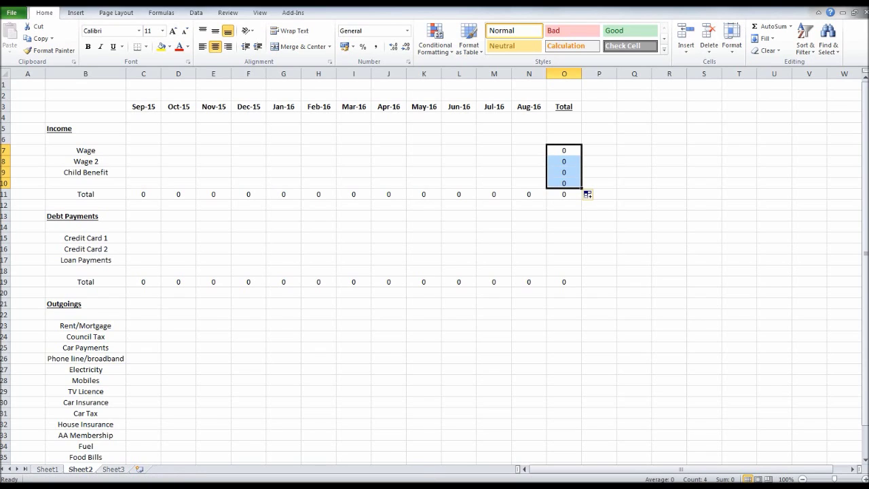
# Enter =sum(C15:N15) in O15 for the yearly Credit Card 1 total and fill it down through O17
pyautogui.click(564, 238)
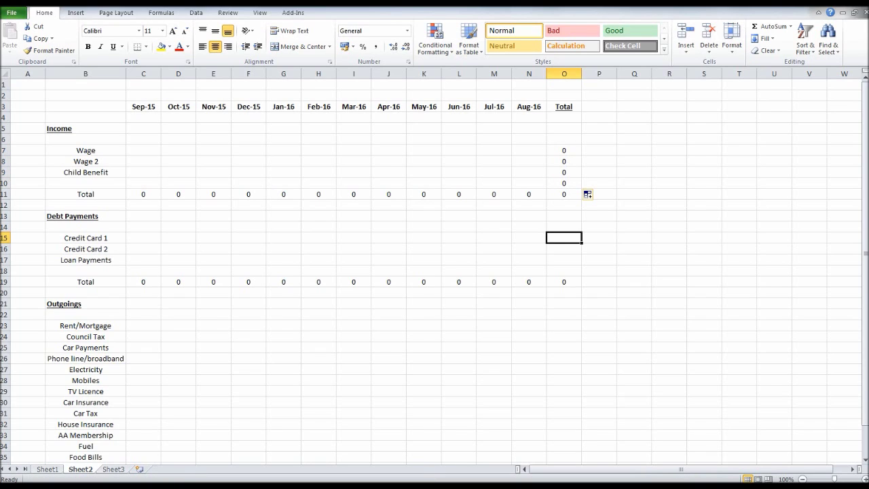
pyautogui.write('=')
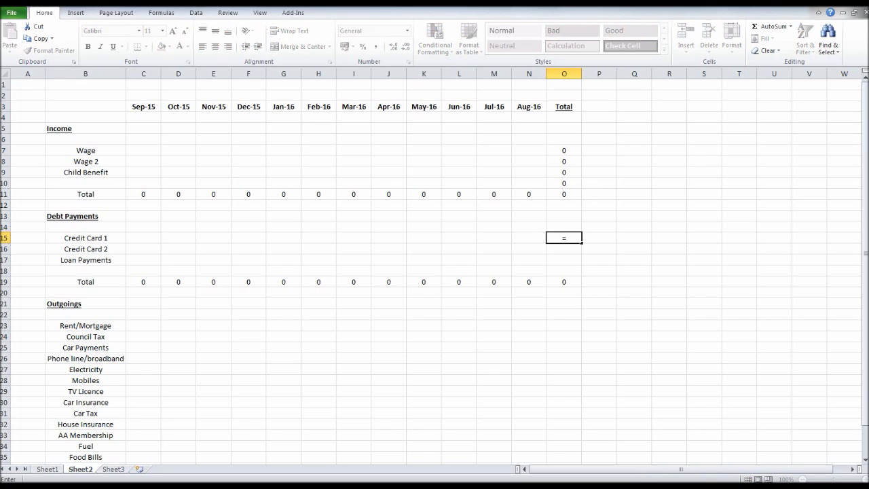
pyautogui.write('sum(')
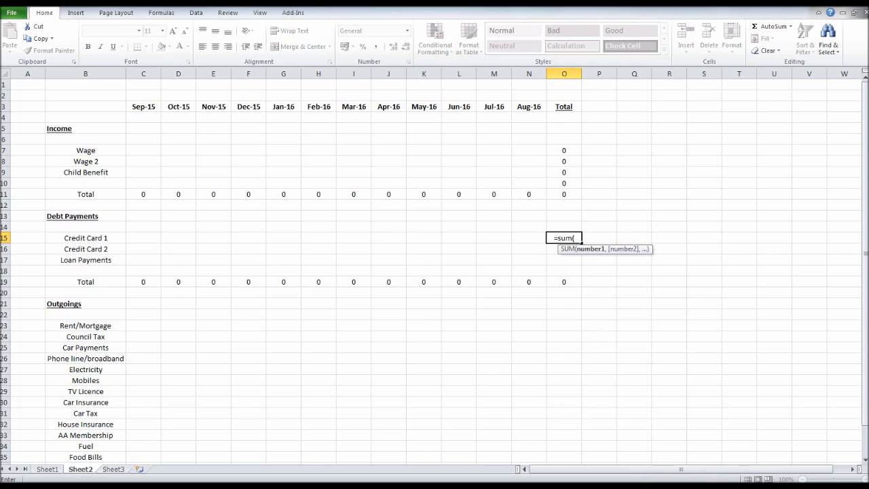
pyautogui.moveTo(144, 238); pyautogui.dragTo(529, 238)
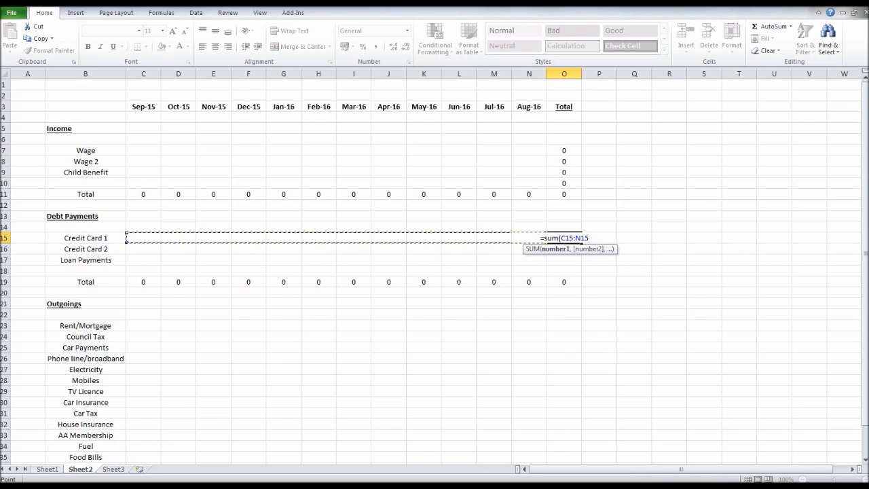
pyautogui.write(')')
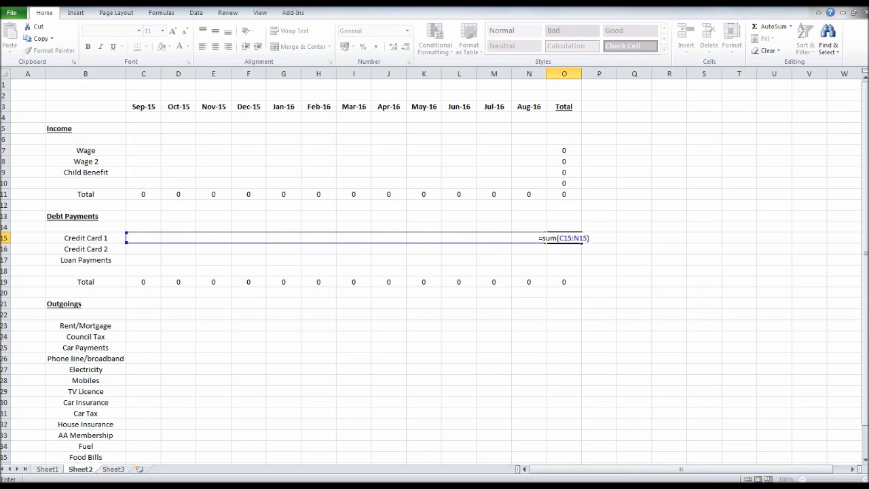
pyautogui.press('Return')
pyautogui.click(563, 238)
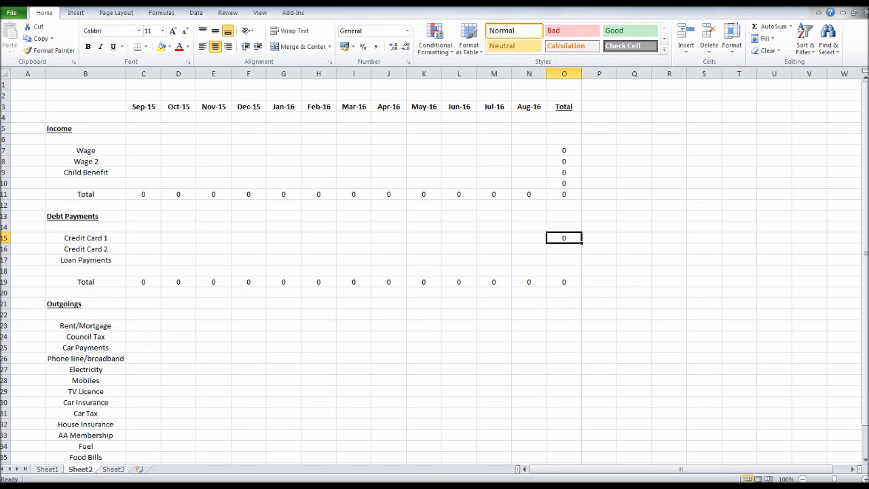
pyautogui.moveTo(582, 243); pyautogui.dragTo(582, 263)
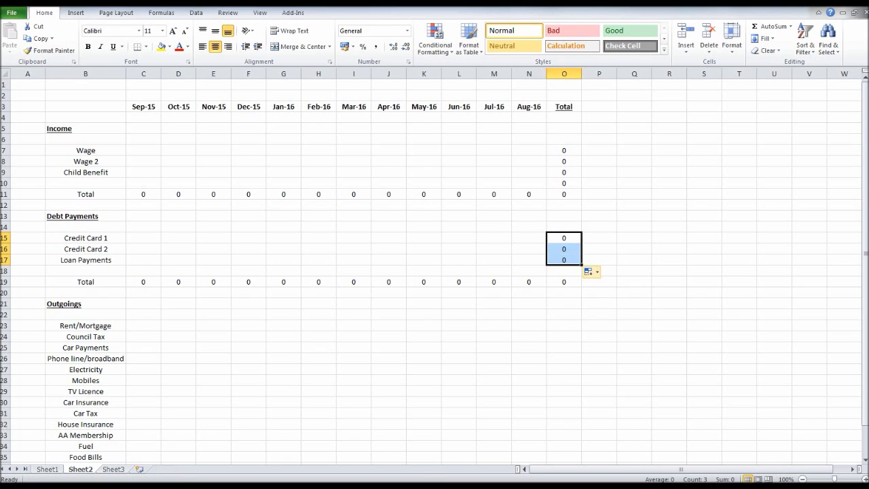
# Clear the surplus formula from O10, in the blank row above the income total
pyautogui.click(563, 183)
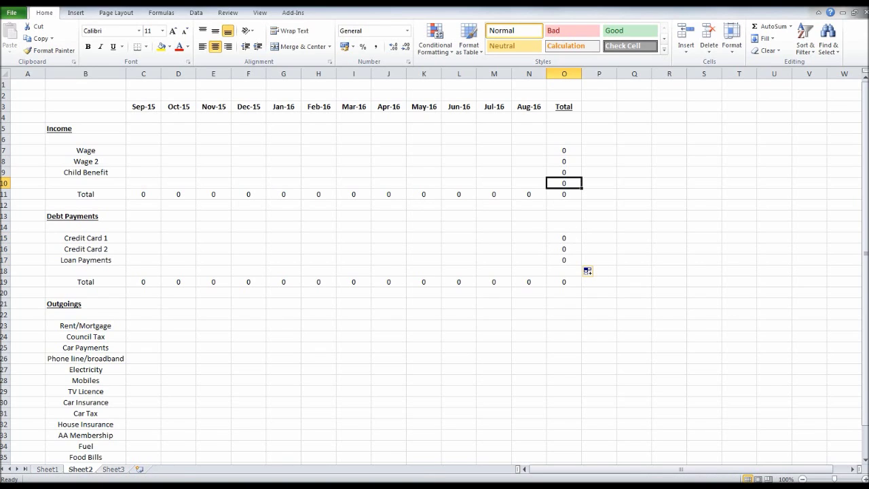
pyautogui.press('Delete')
# Enter =sum(C23:N23) in O23 for the yearly Rent/Mortgage total
pyautogui.moveTo(85, 325); pyautogui.dragTo(563, 326)
pyautogui.click(564, 325)
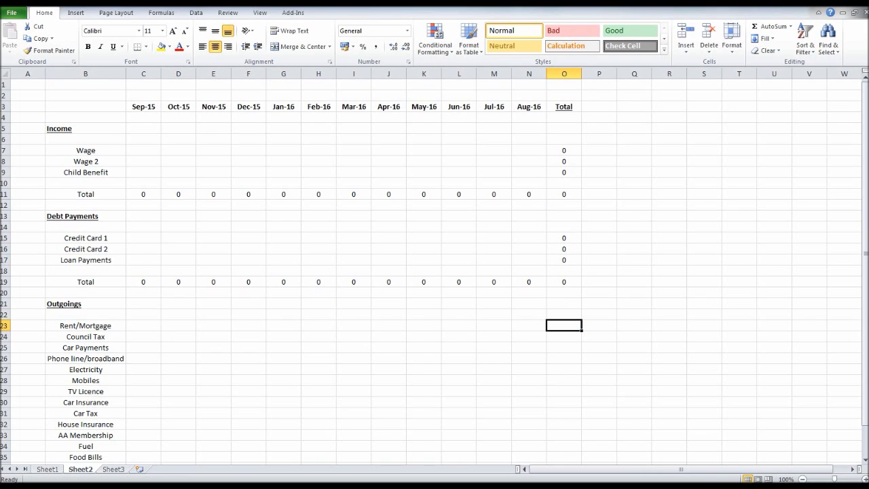
pyautogui.write('=su')
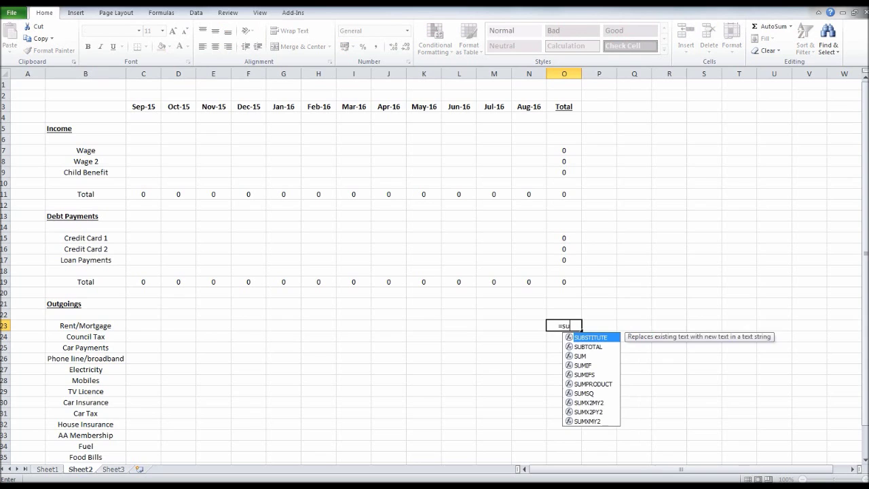
pyautogui.write('m(')
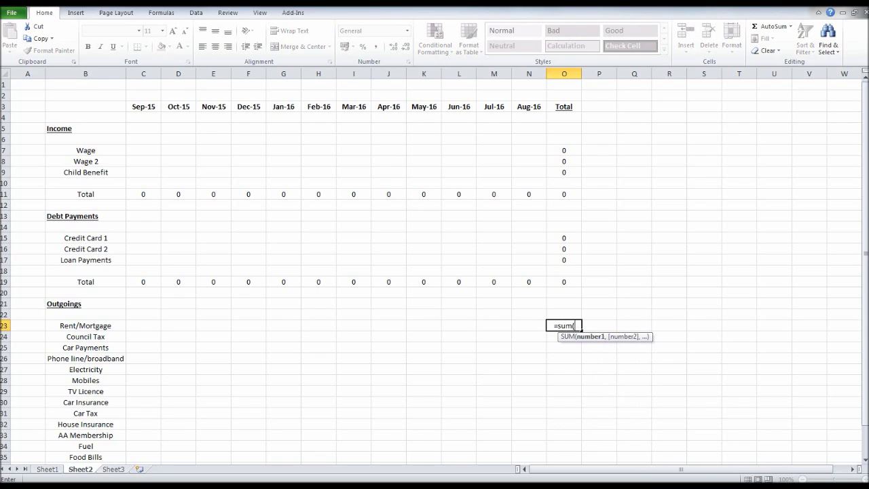
pyautogui.moveTo(143, 325); pyautogui.dragTo(529, 325)
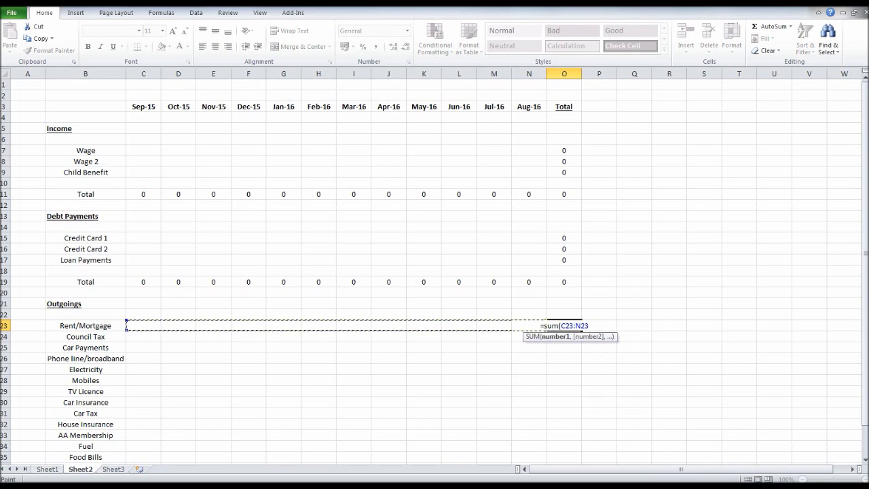
pyautogui.write(')')
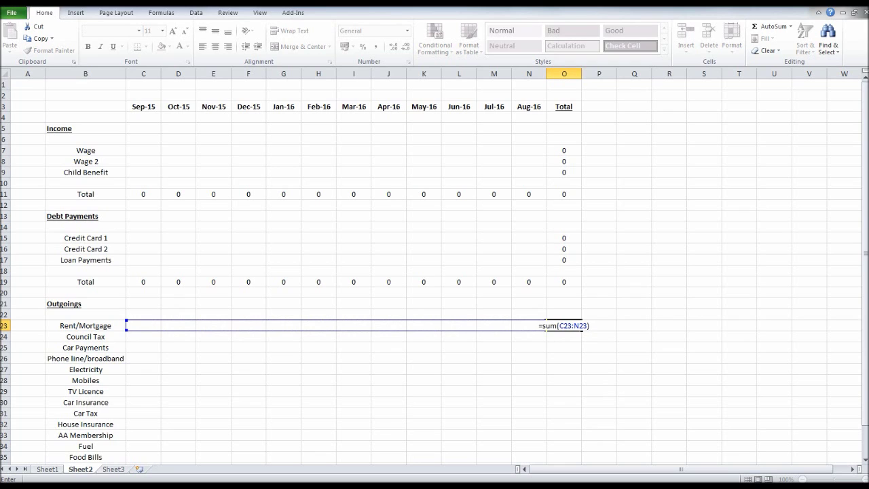
pyautogui.press('Return')
# Fill the yearly total formula from O23 down through O36 for all the outgoings
pyautogui.scroll(-1, 435, 271)
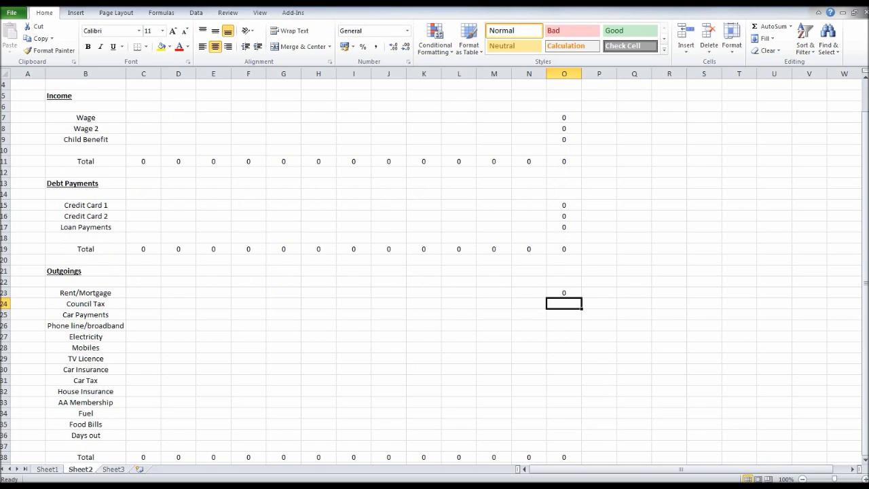
pyautogui.click(564, 292)
pyautogui.scroll(-2, 435, 271)
pyautogui.moveTo(581, 232); pyautogui.dragTo(581, 373)
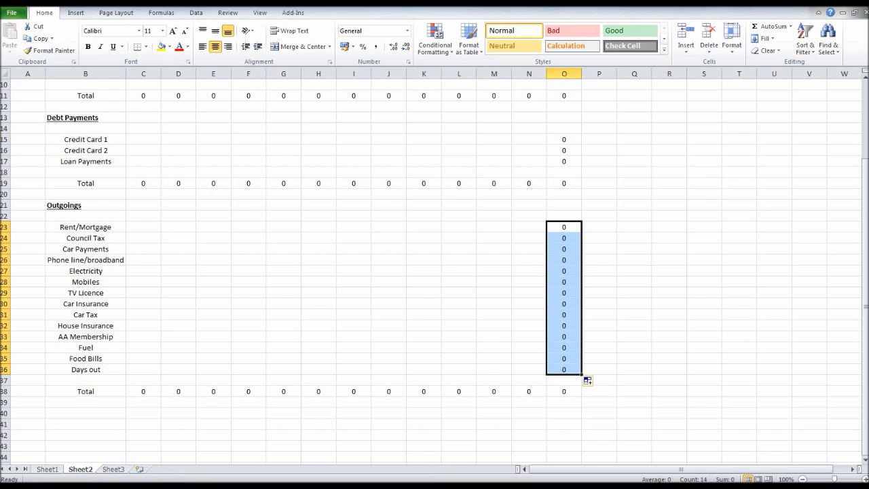
pyautogui.click(634, 370)
pyautogui.scroll(3, 633, 370)
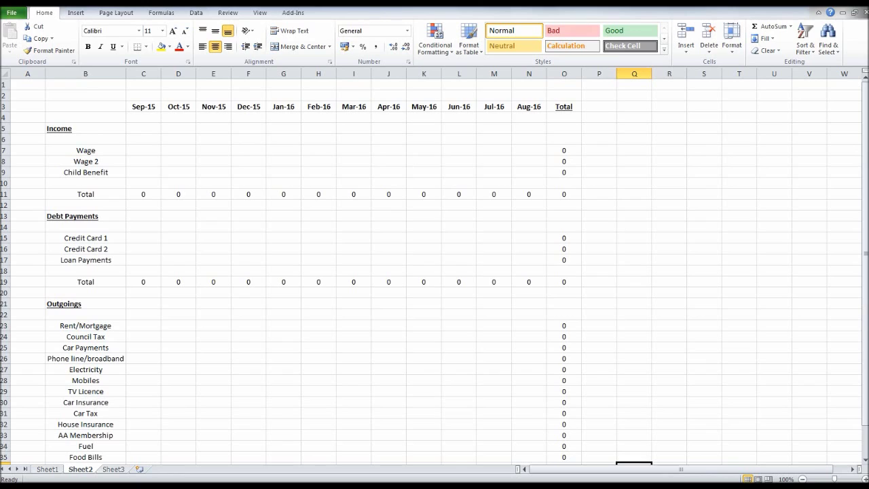
# Enter a Wage income of 1800 for each of Sep-15, Oct-15 and Nov-15
pyautogui.click(143, 150)
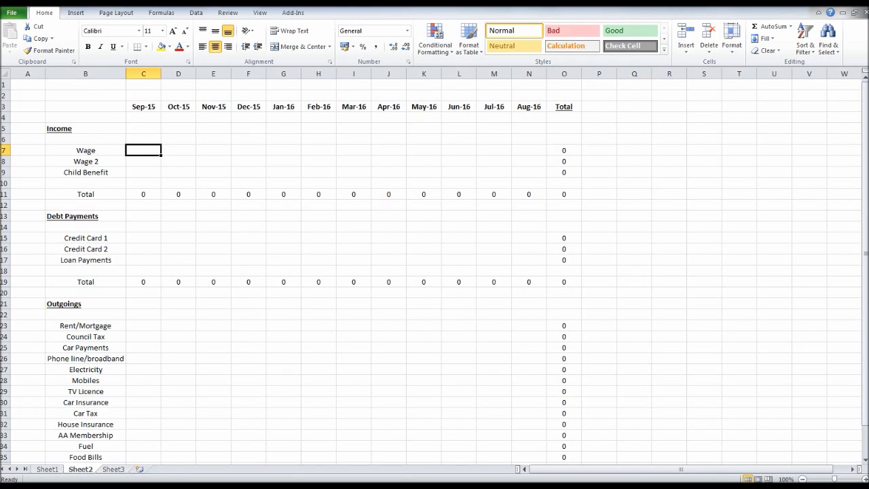
pyautogui.scroll(-4, 582, 346)
pyautogui.scroll(4, 582, 345)
pyautogui.write('1800')
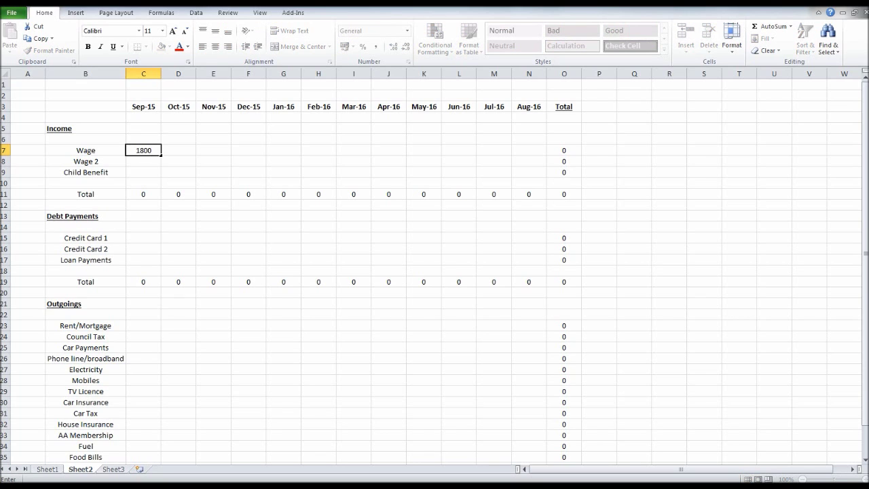
pyautogui.press('Tab')
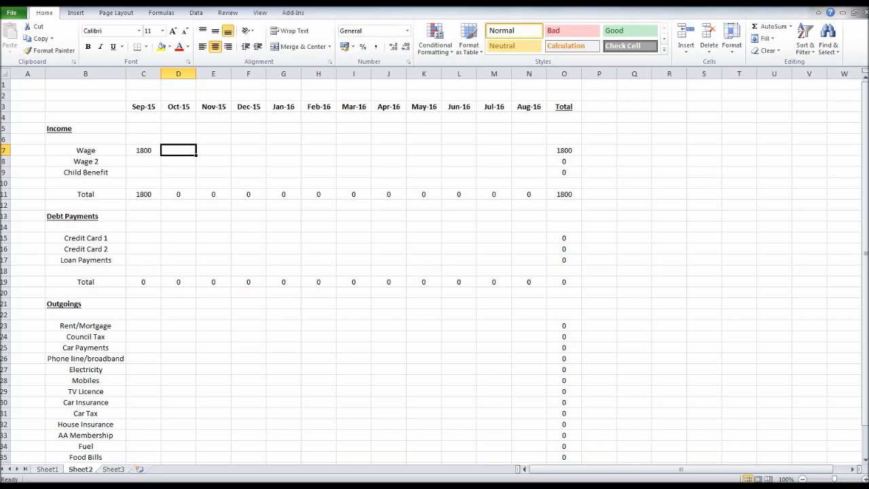
pyautogui.write('1800')
pyautogui.press('Tab')
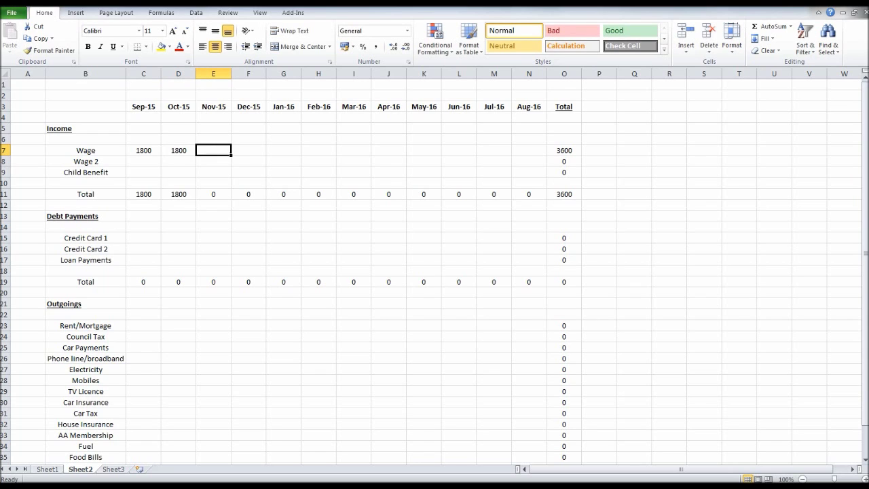
pyautogui.write('1800')
pyautogui.press('Return')
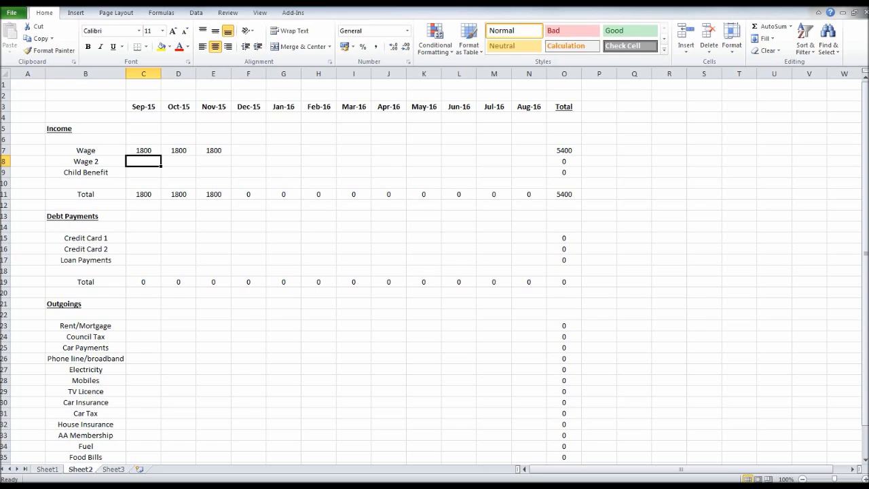
# Enter 1900 as the Wage income for Dec-15
pyautogui.click(248, 107)
pyautogui.click(249, 150)
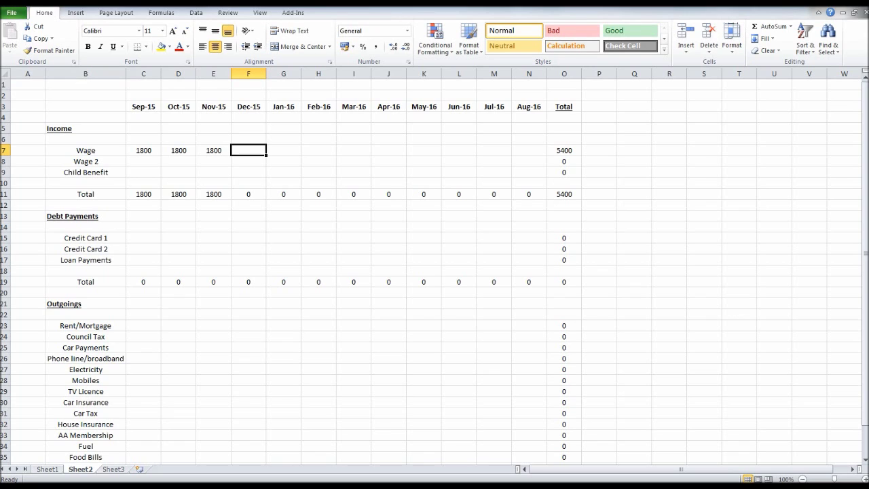
pyautogui.write('1900')
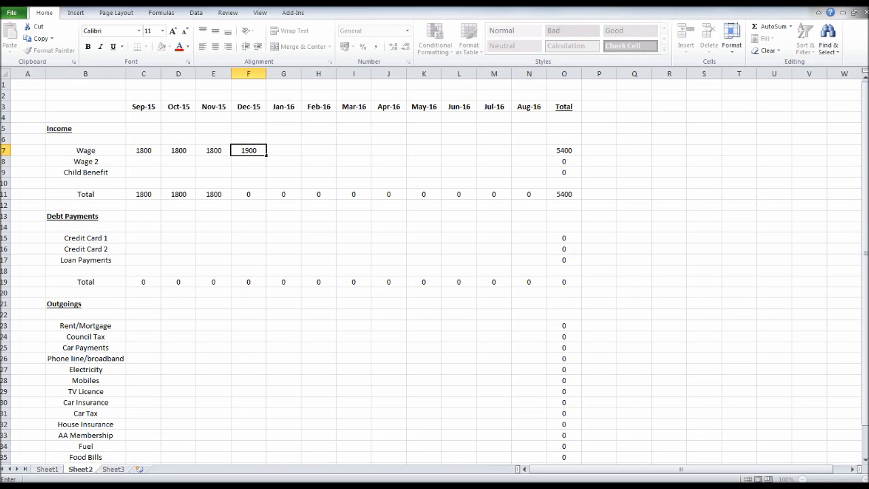
pyautogui.press('Return')
pyautogui.press('Up')
pyautogui.press('Right')
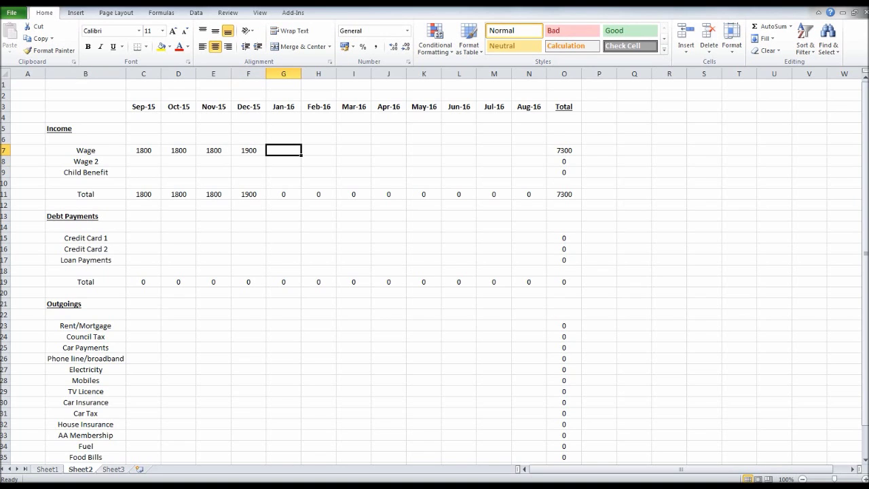
# Enter a Wage of 1800 for Jan-16 and Feb-16, and fill the amount across through Aug-16
pyautogui.write('1800')
pyautogui.press('Return')
pyautogui.press('Right')
pyautogui.press('Up')
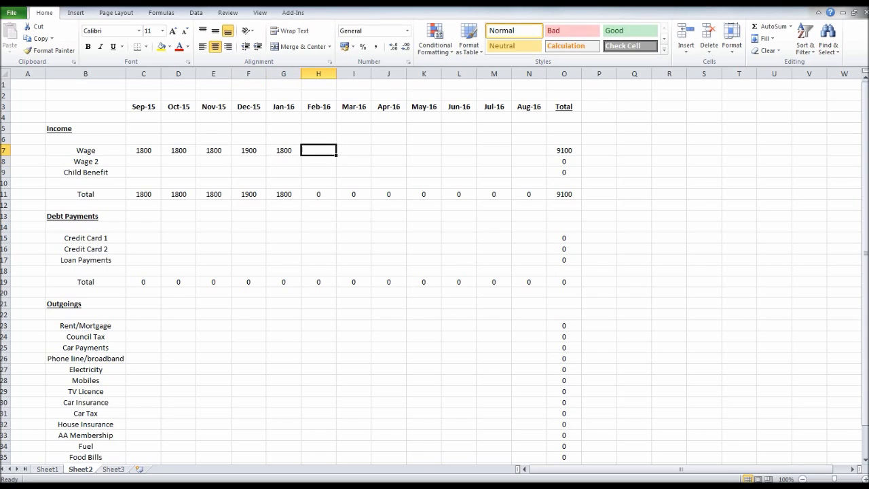
pyautogui.write('1800')
pyautogui.press('Return')
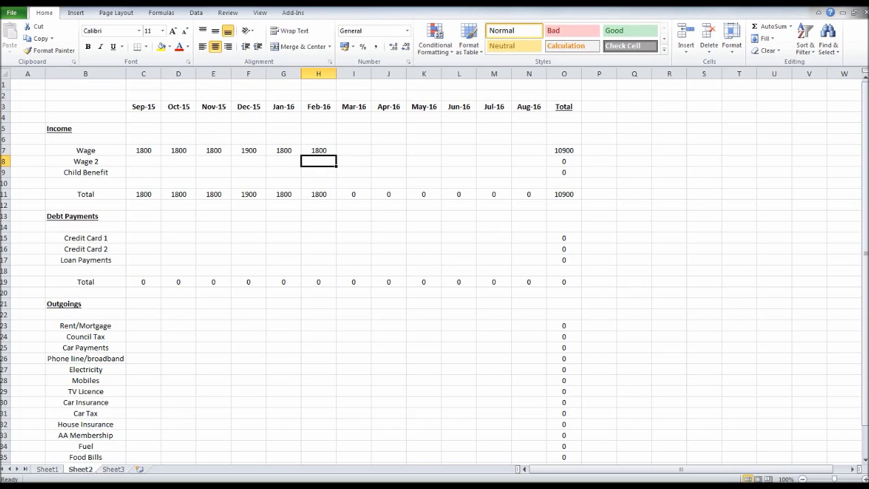
pyautogui.press('Up')
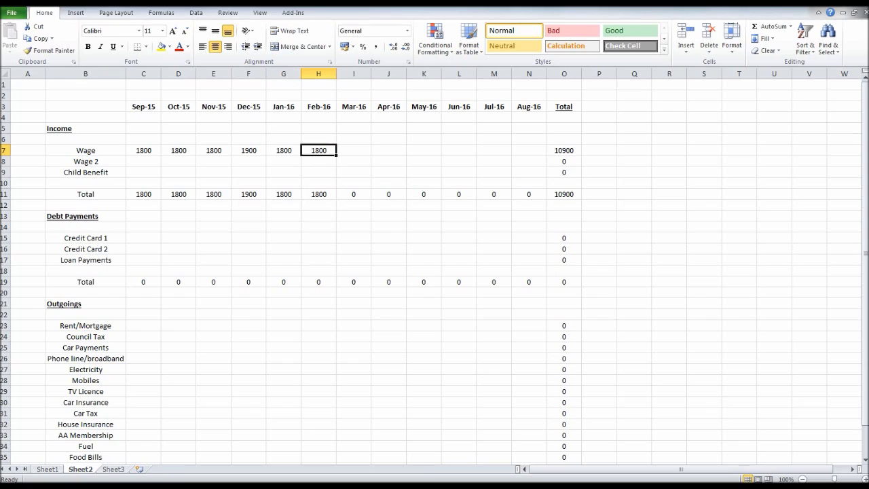
pyautogui.moveTo(336, 155); pyautogui.dragTo(546, 156)
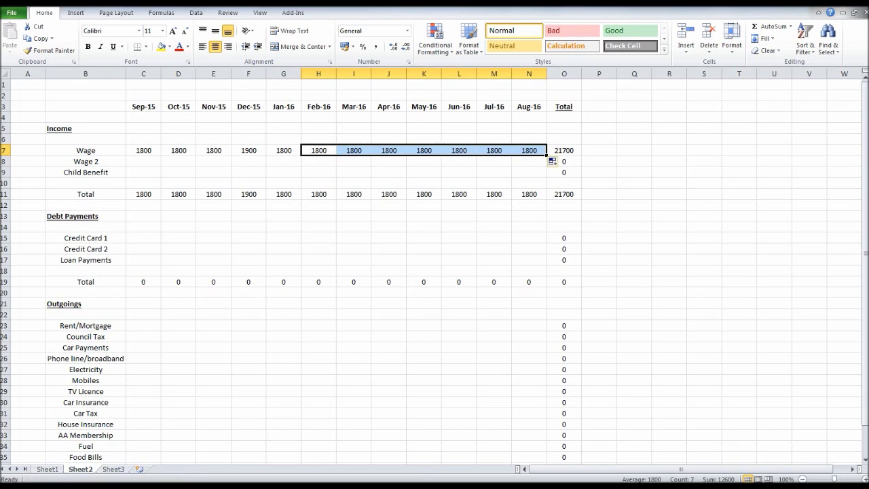
pyautogui.click(424, 249)
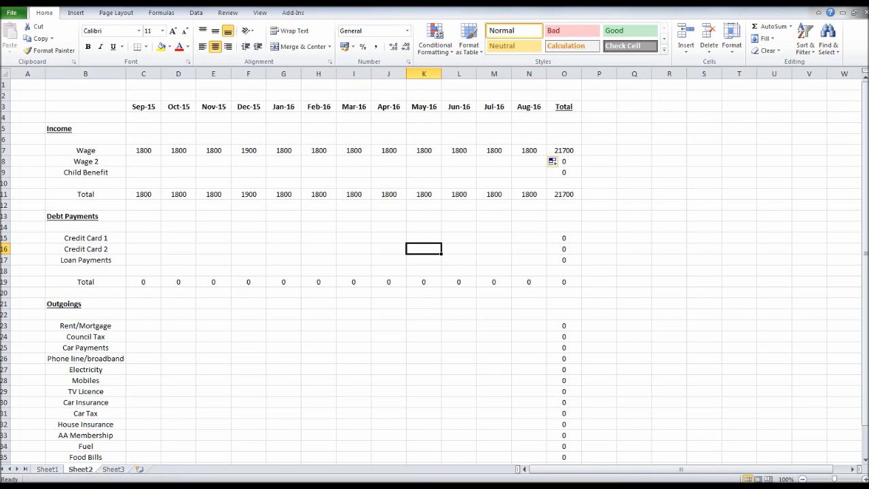
pyautogui.moveTo(143, 150); pyautogui.dragTo(213, 150)
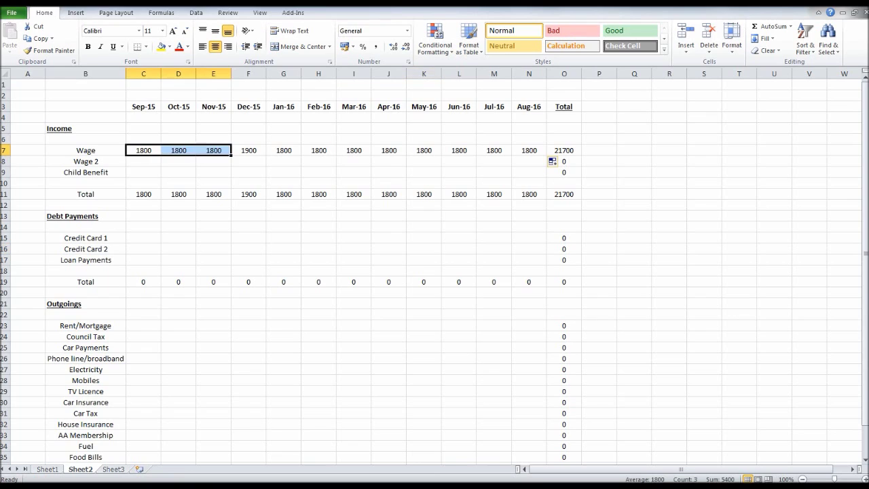
pyautogui.click(248, 150)
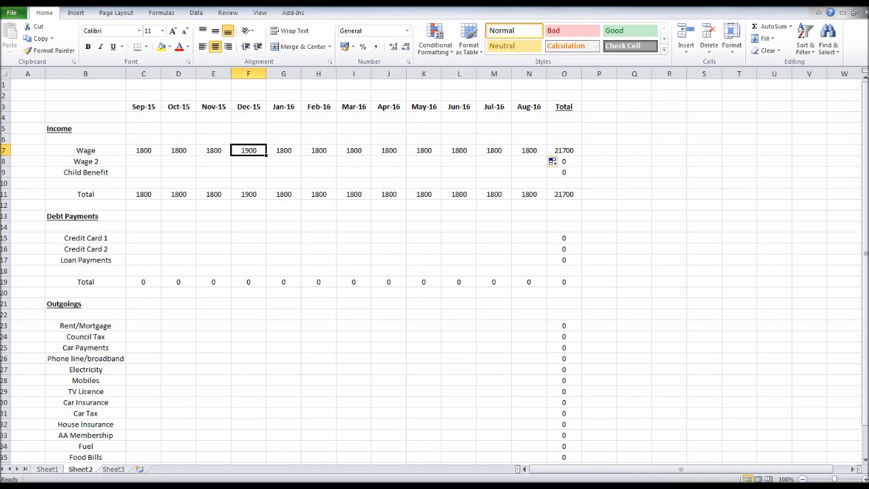
pyautogui.moveTo(284, 150); pyautogui.dragTo(529, 150)
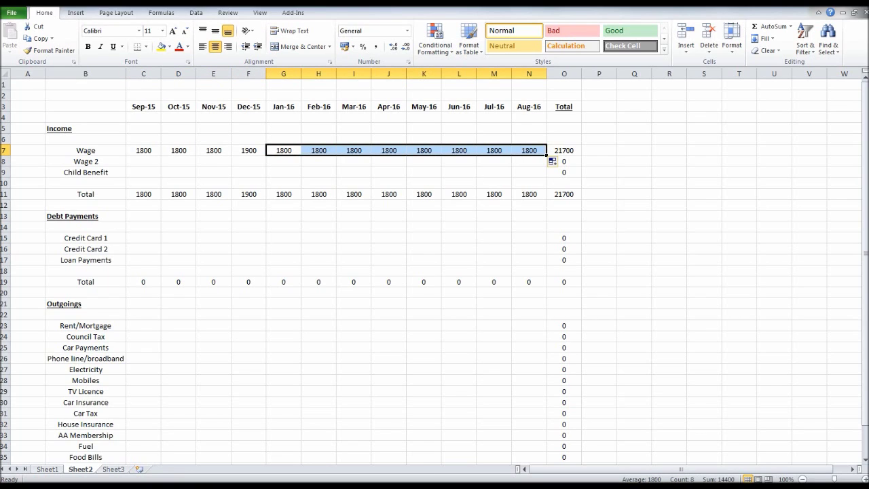
# Enter a Wage 2 amount of 1300 for Sep-15 and Oct-15, and fill it across through Aug-16
pyautogui.click(143, 161)
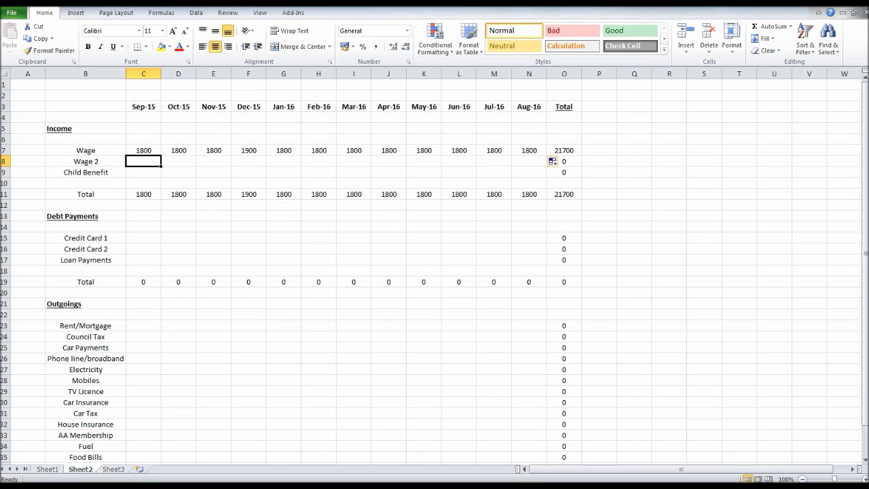
pyautogui.write('1300')
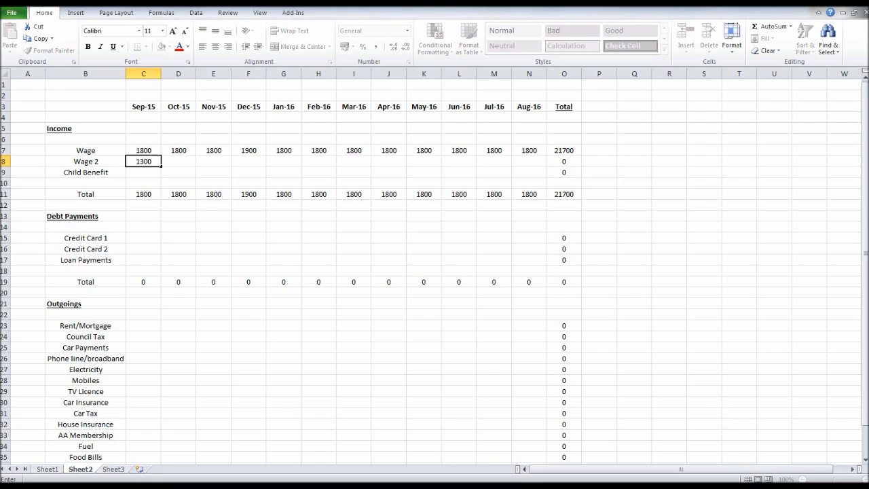
pyautogui.press('Return')
pyautogui.press('Up')
pyautogui.press('Right')
pyautogui.write('13')
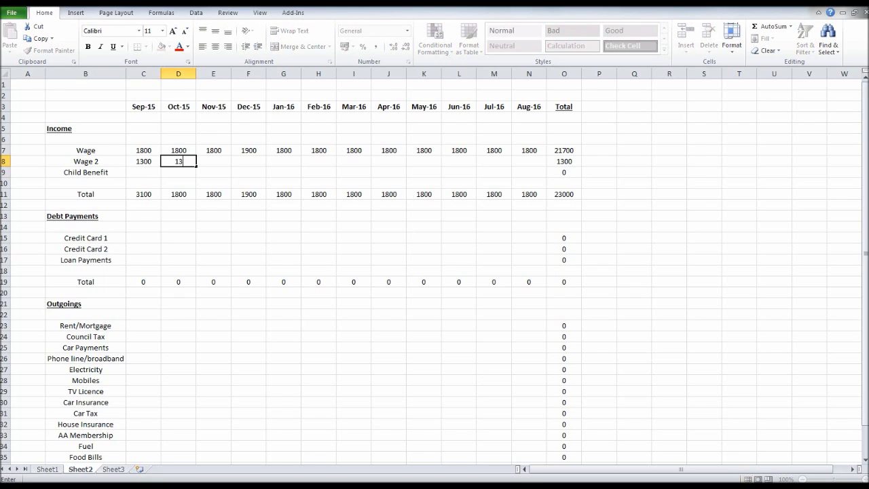
pyautogui.write('00')
pyautogui.press('Return')
pyautogui.moveTo(143, 160); pyautogui.dragTo(548, 167)
# Enter a Child Benefit of 150 for Sep-15 and Oct-15, and fill it across through Mar-16
pyautogui.click(144, 172)
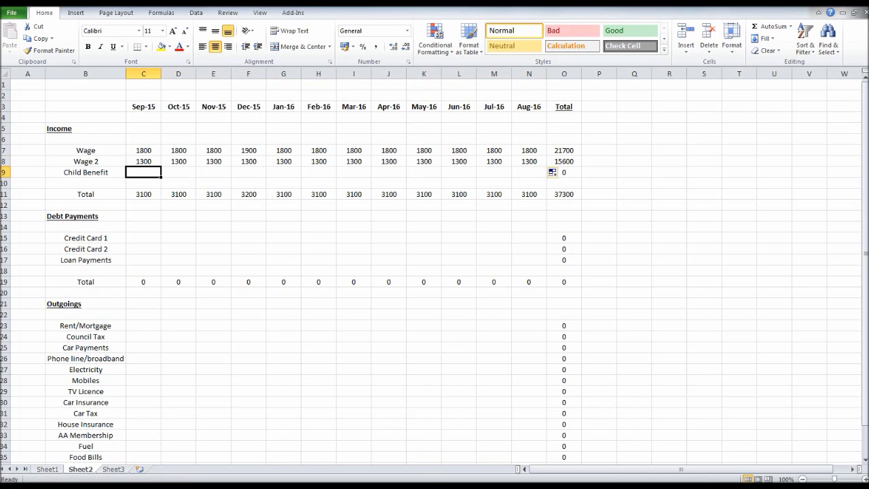
pyautogui.write('150')
pyautogui.press('Return')
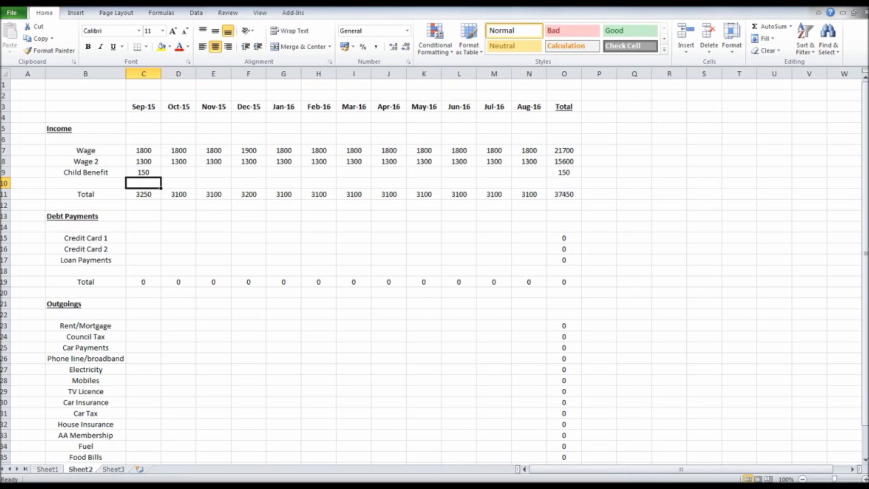
pyautogui.click(178, 171)
pyautogui.write('150')
pyautogui.press('Return')
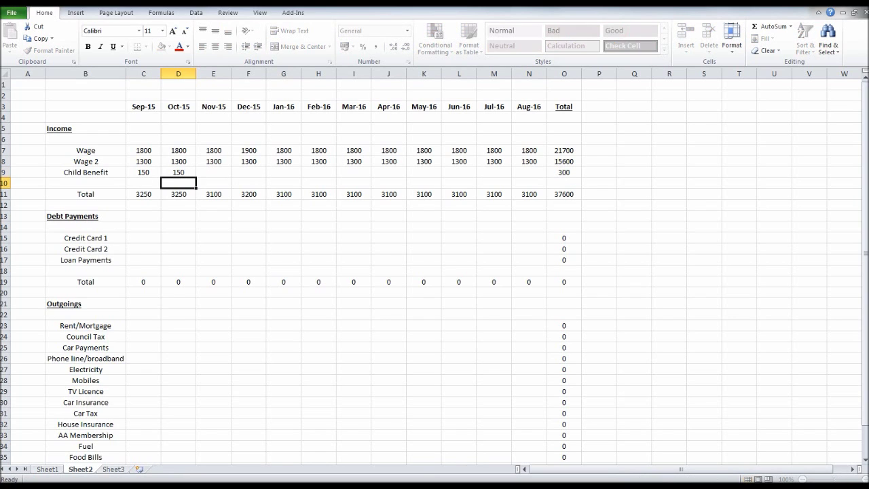
pyautogui.moveTo(144, 172); pyautogui.dragTo(370, 178)
# Enter a Child Benefit of 180 for Apr-16 and May-16, and fill it across through Aug-16
pyautogui.click(388, 172)
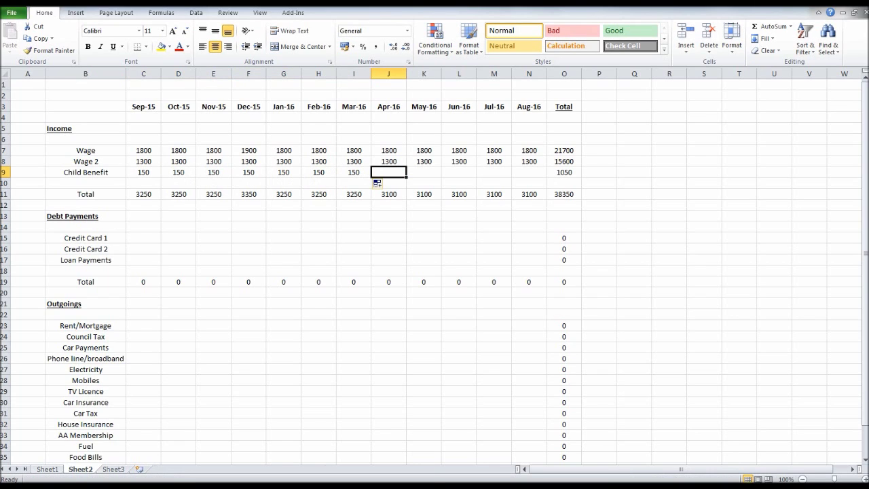
pyautogui.write('180')
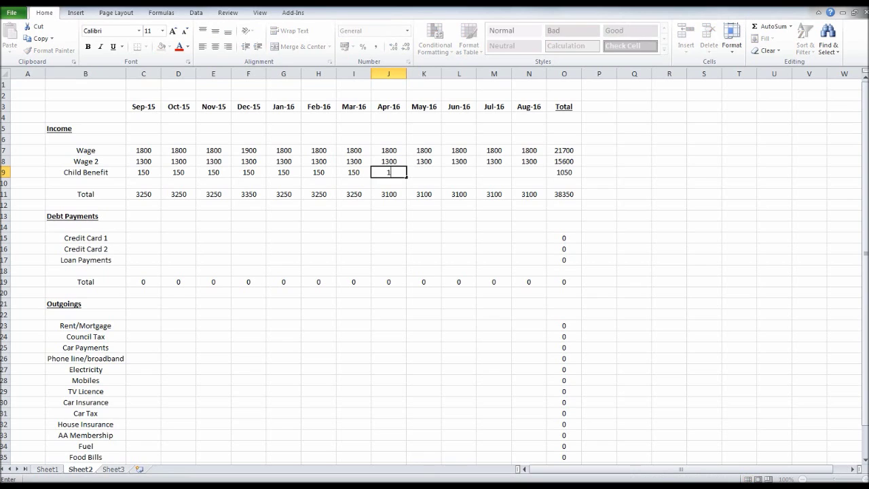
pyautogui.press('Return')
pyautogui.click(424, 172)
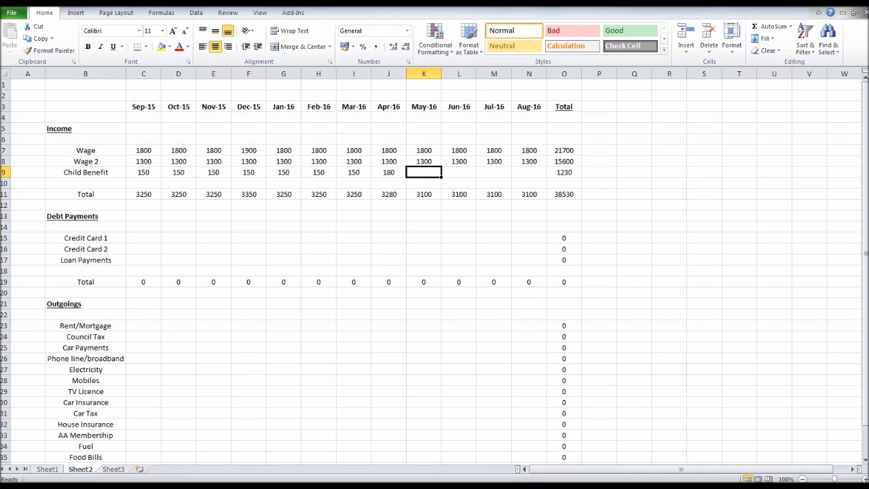
pyautogui.write('180')
pyautogui.press('Return')
pyautogui.moveTo(388, 171); pyautogui.dragTo(424, 171)
pyautogui.moveTo(441, 177)
pyautogui.mouseDown()
pyautogui.moveTo(482, 176)
pyautogui.moveTo(426, 172)
pyautogui.moveTo(523, 178)
pyautogui.mouseUp()
pyautogui.click(599, 194)
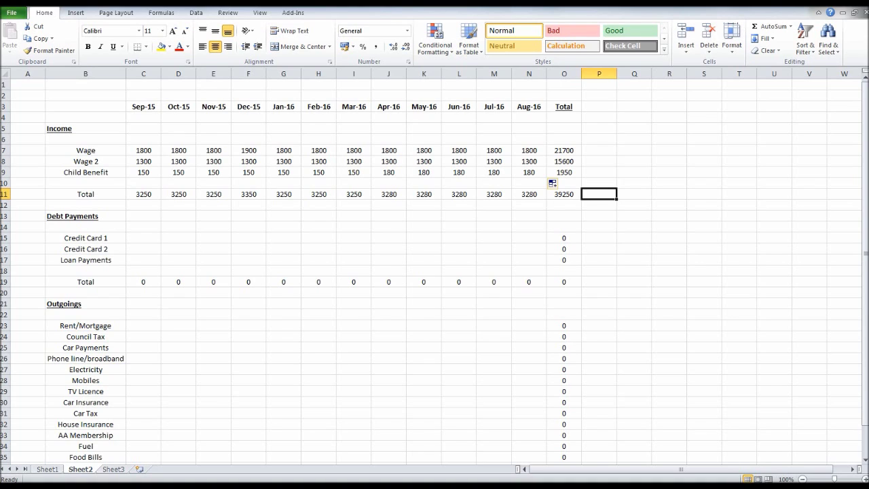
# Check the monthly income totals in row 11 against the wage and benefit amounts above them, from Sep-15 through Dec-15
pyautogui.click(85, 171)
pyautogui.click(86, 150)
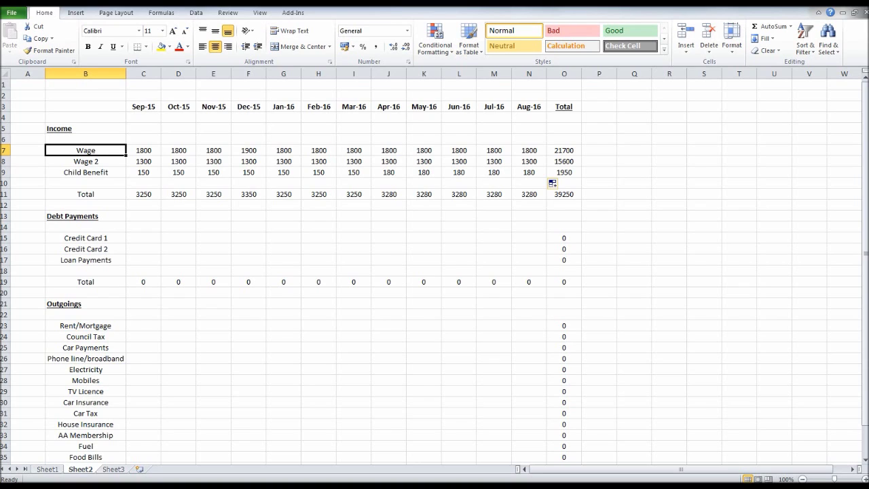
pyautogui.click(144, 194)
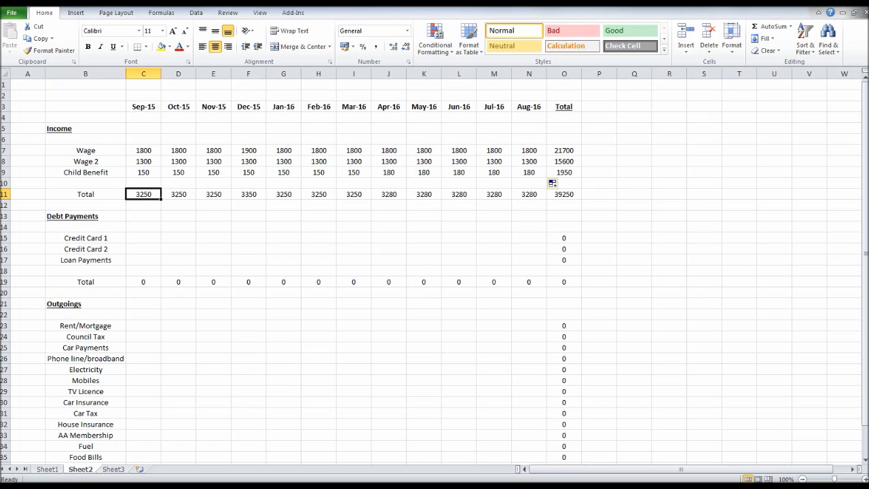
pyautogui.press('Right')
pyautogui.press('Right')
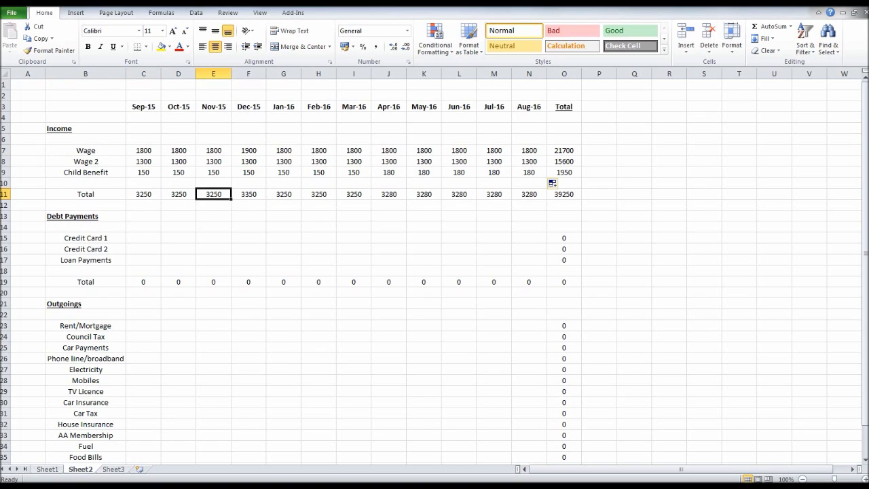
pyautogui.press('Left')
pyautogui.press('Left')
pyautogui.press('Up')
pyautogui.press('Up')
pyautogui.press('Up')
pyautogui.press('Up')
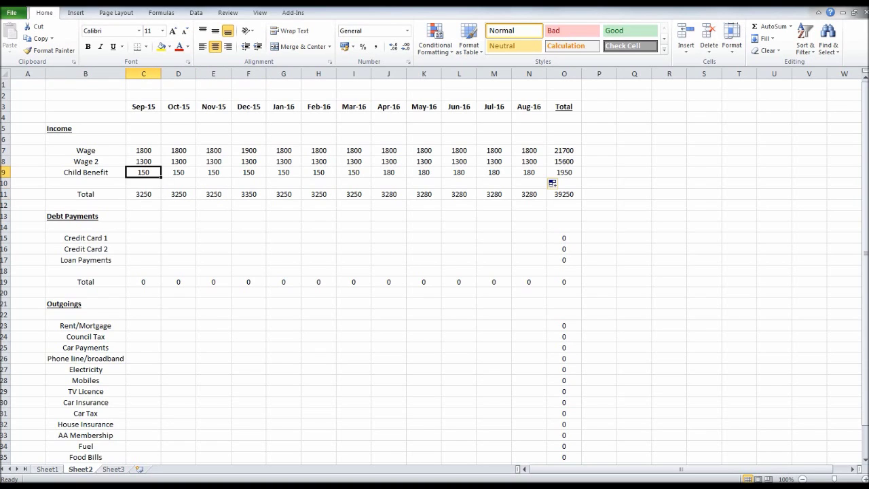
pyautogui.press('Down')
pyautogui.press('Down')
pyautogui.press('Down')
pyautogui.press('Right')
pyautogui.press('Down')
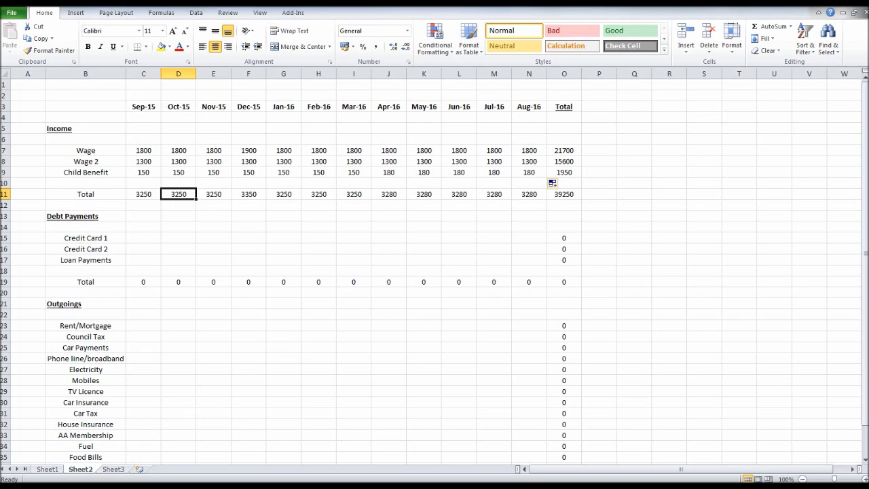
pyautogui.press('Up')
pyautogui.press('Up')
pyautogui.press('Up')
pyautogui.press('Up')
pyautogui.press('Down')
pyautogui.press('Down')
pyautogui.press('Down')
pyautogui.press('Down')
pyautogui.press('Right')
pyautogui.press('Right')
pyautogui.press('Right')
pyautogui.press('Left')
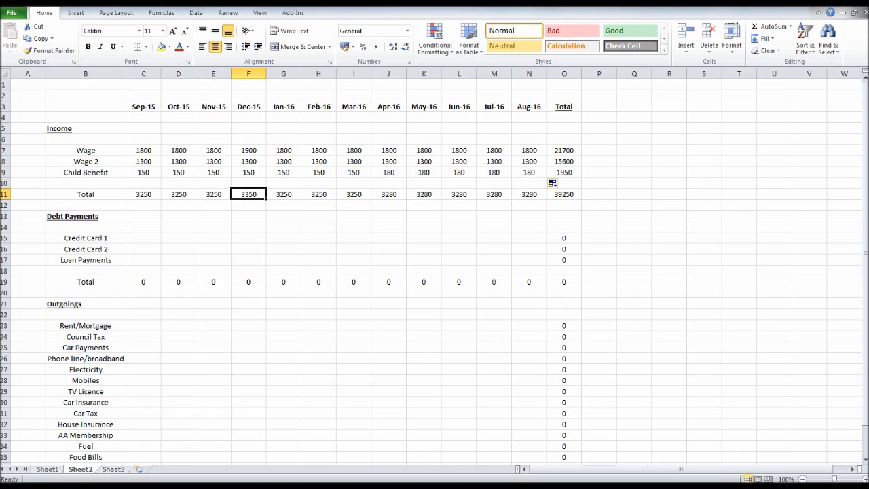
# Review the yearly totals in column O for Wage, Wage 2, Child Benefit and overall income
pyautogui.click(563, 150)
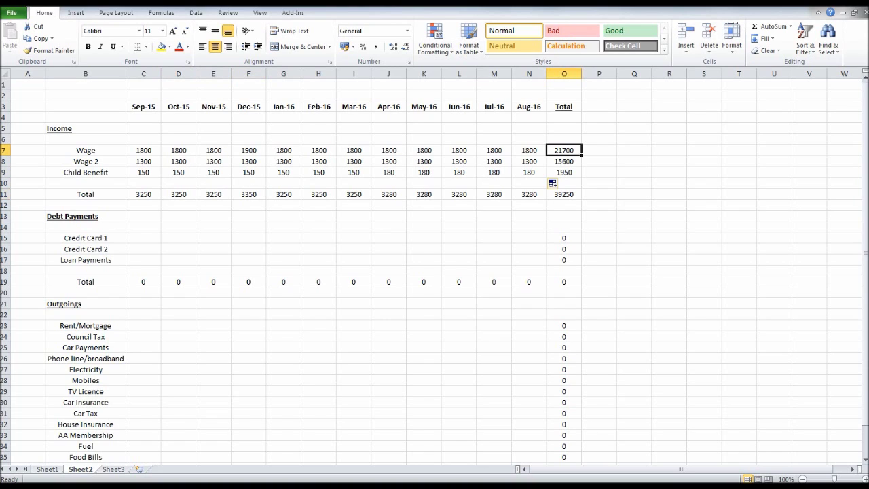
pyautogui.click(563, 161)
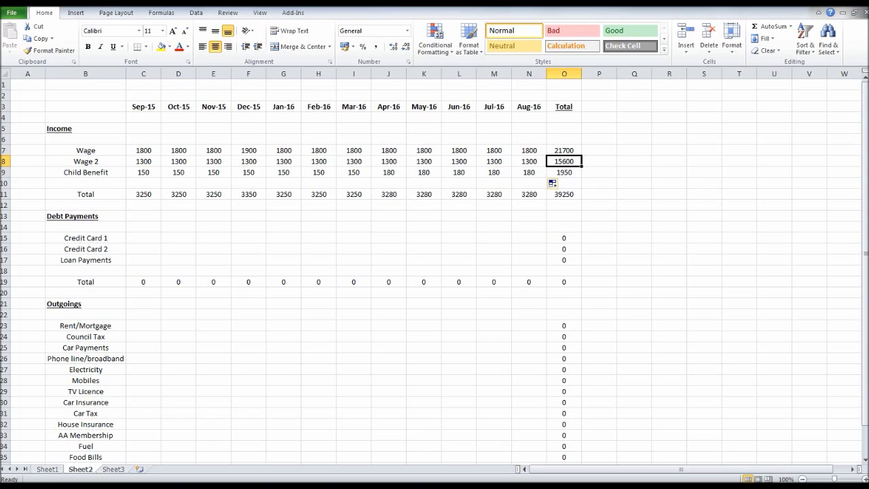
pyautogui.click(563, 172)
pyautogui.press('Down')
pyautogui.press('Down')
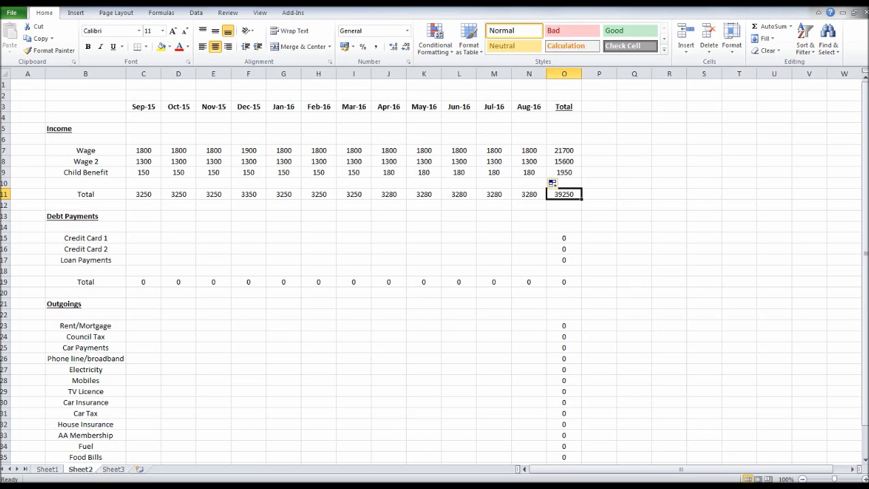
# Add medium solid top and bottom borders to the yearly income total in O11
pyautogui.rightClick(572, 194)
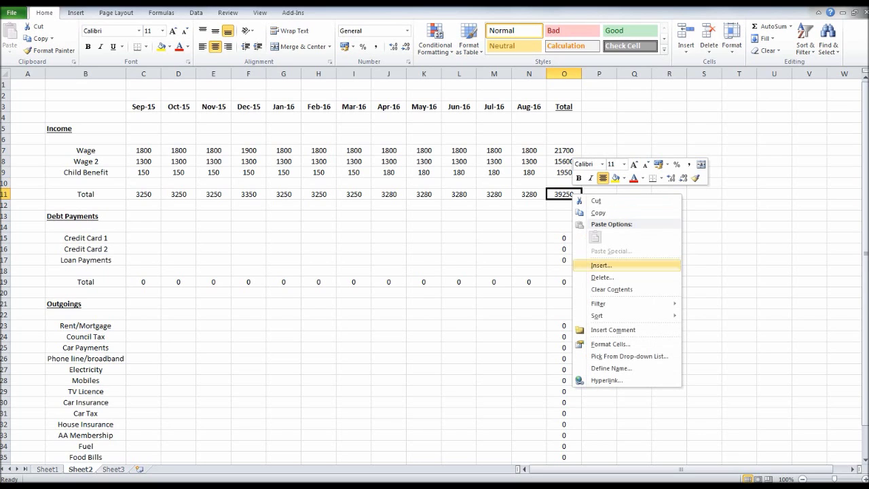
pyautogui.click(605, 342)
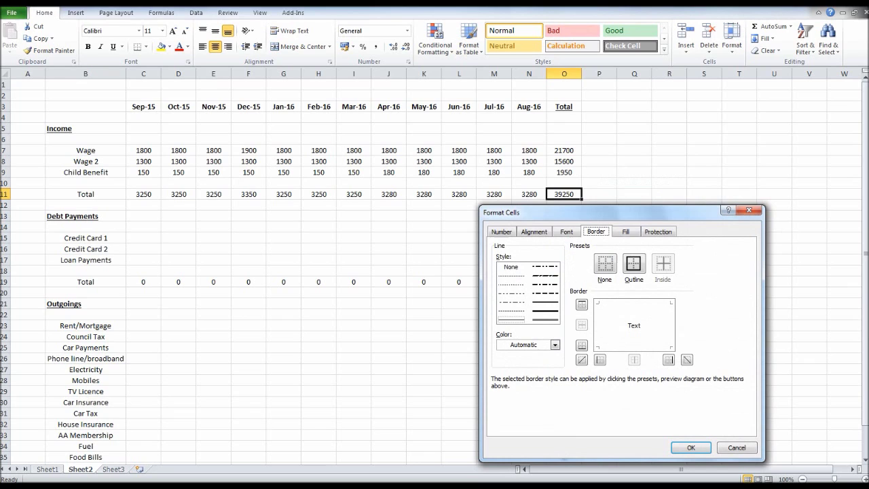
pyautogui.click(501, 231)
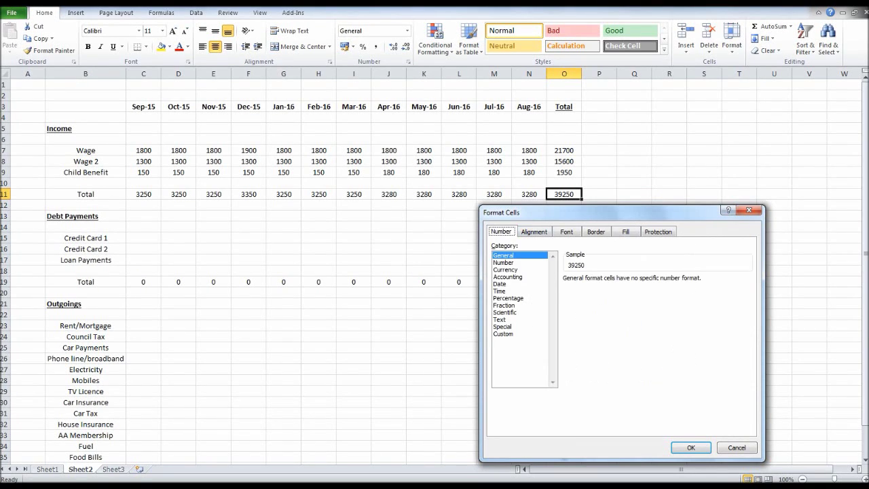
pyautogui.hotkey('ctrl', 'Tab')
pyautogui.hotkey('ctrl', 'Tab')
pyautogui.hotkey('ctrl', 'Tab')
pyautogui.click(545, 302)
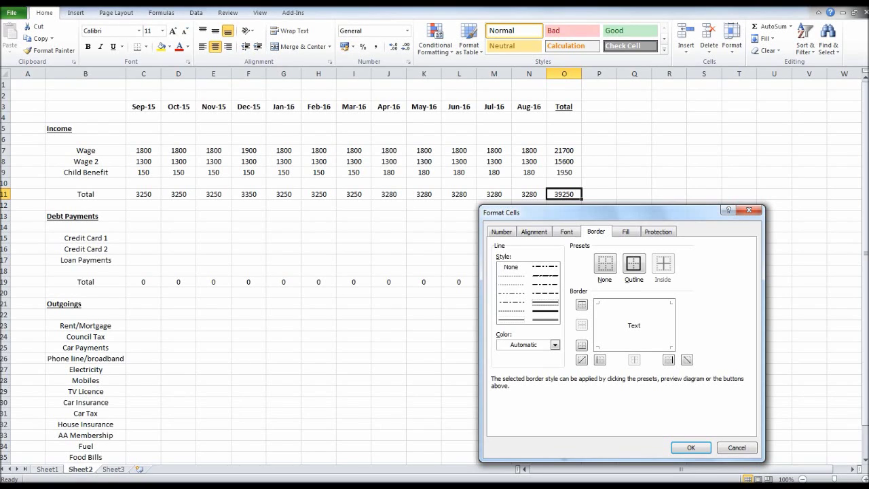
pyautogui.hotkey('alt', 't')
pyautogui.hotkey('alt', 'b')
pyautogui.click(691, 447)
pyautogui.click(389, 260)
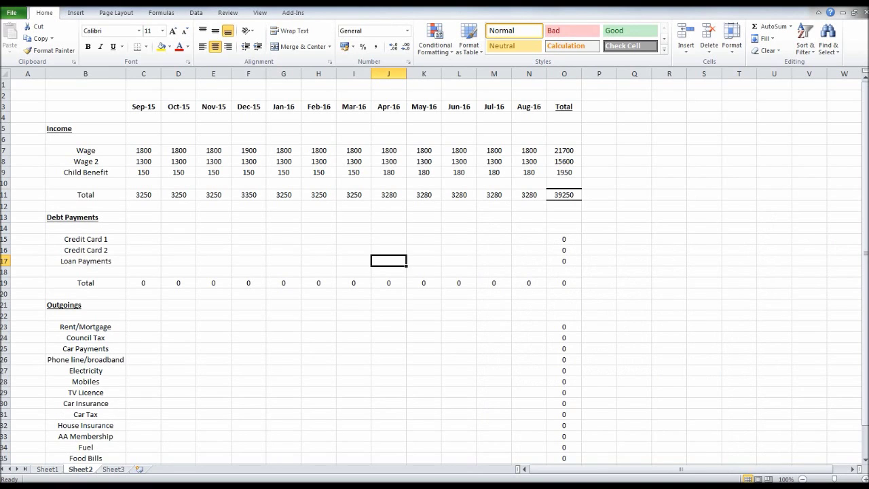
# Make the yearly income total in O11 bold
pyautogui.click(563, 194)
pyautogui.click(87, 47)
pyautogui.click(388, 205)
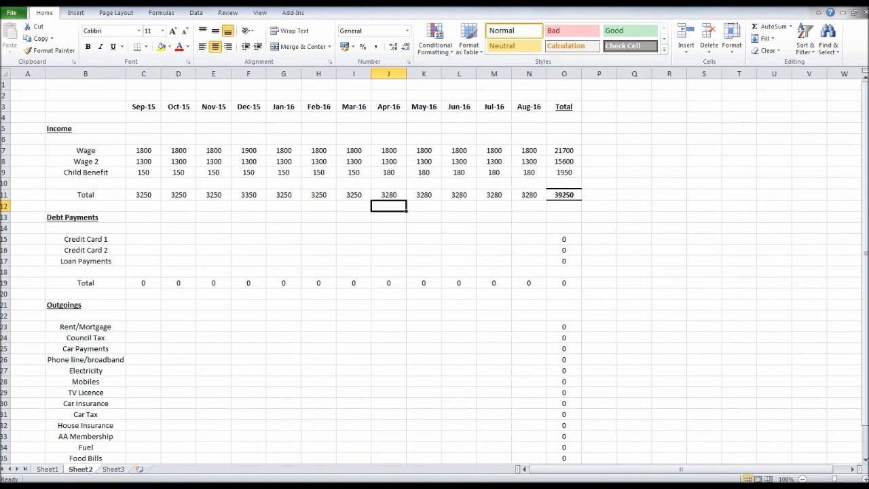
# Give the yearly debt payments total in O19 medium solid top and bottom borders and bold text
pyautogui.scroll(-2, 435, 272)
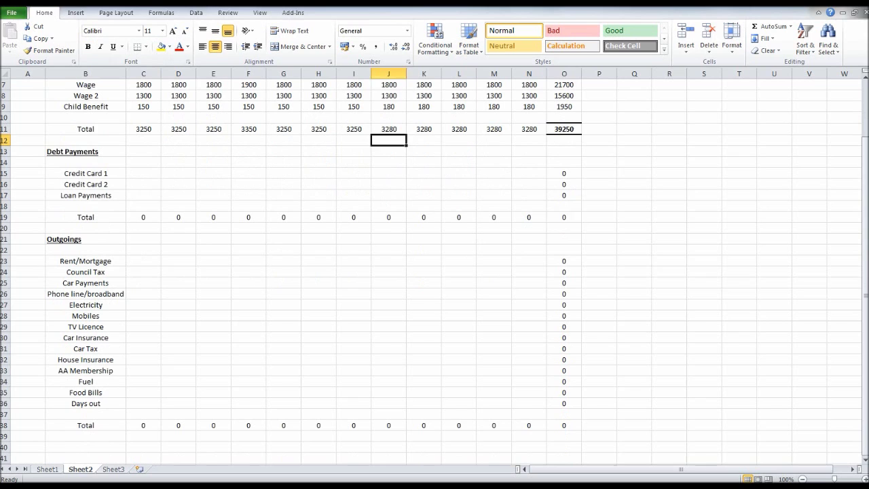
pyautogui.click(563, 216)
pyautogui.rightClick(572, 217)
pyautogui.click(611, 370)
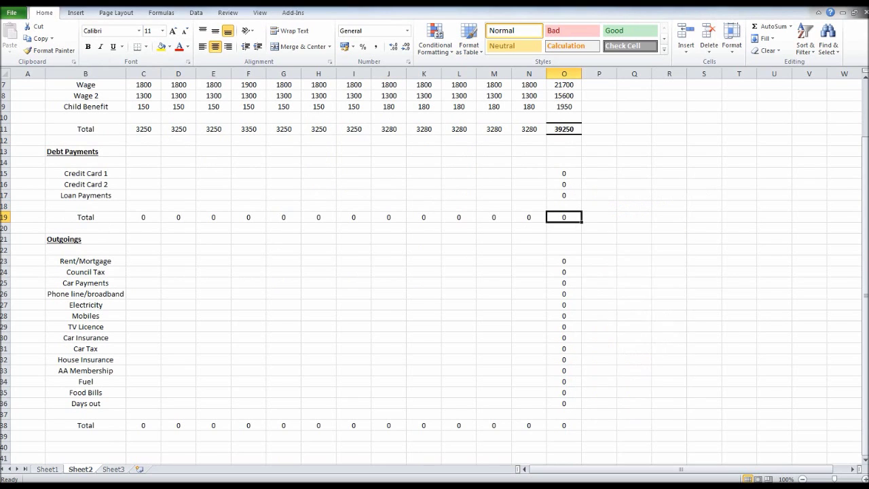
pyautogui.click(543, 328)
pyautogui.click(578, 330)
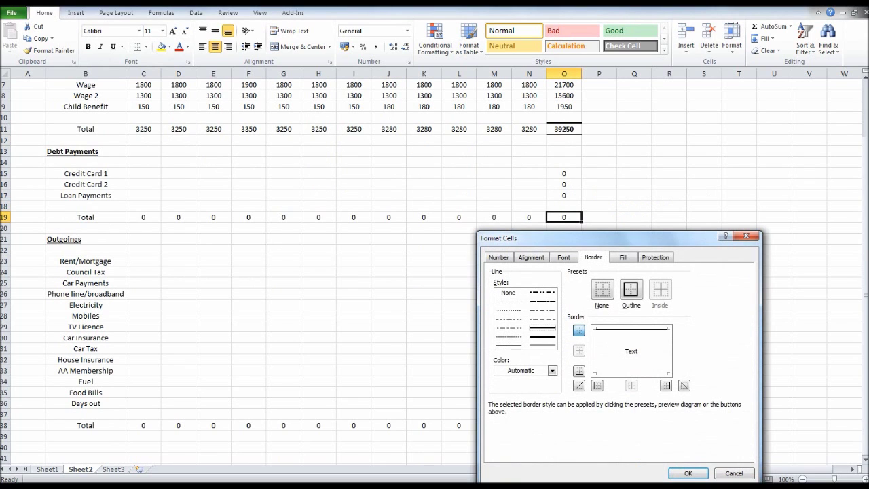
pyautogui.click(579, 371)
pyautogui.click(687, 473)
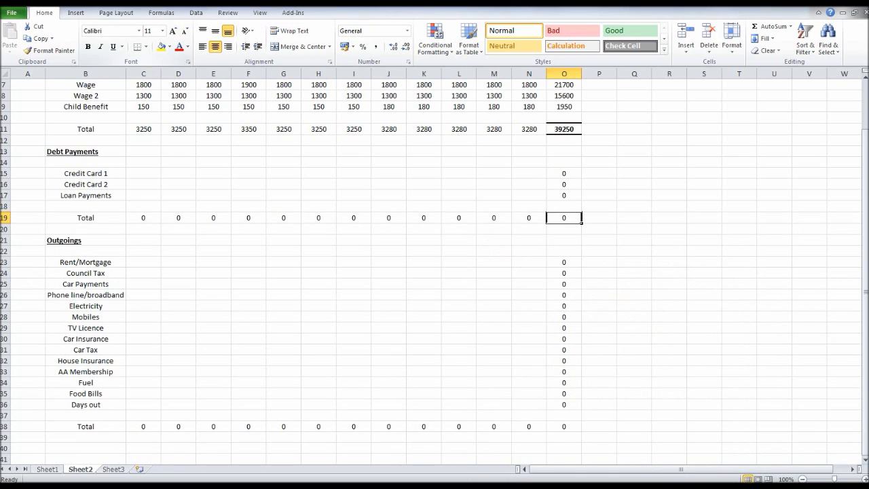
pyautogui.click(88, 46)
# Give the whole Outgoings total row, C38 through O38, top and bottom borders and bold text
pyautogui.scroll(-3, 434, 272)
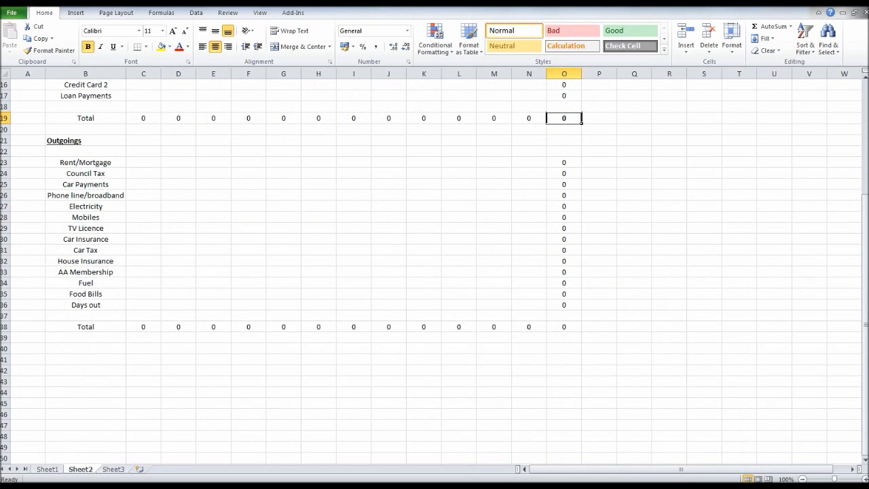
pyautogui.moveTo(143, 326); pyautogui.dragTo(563, 327)
pyautogui.rightClick(565, 330)
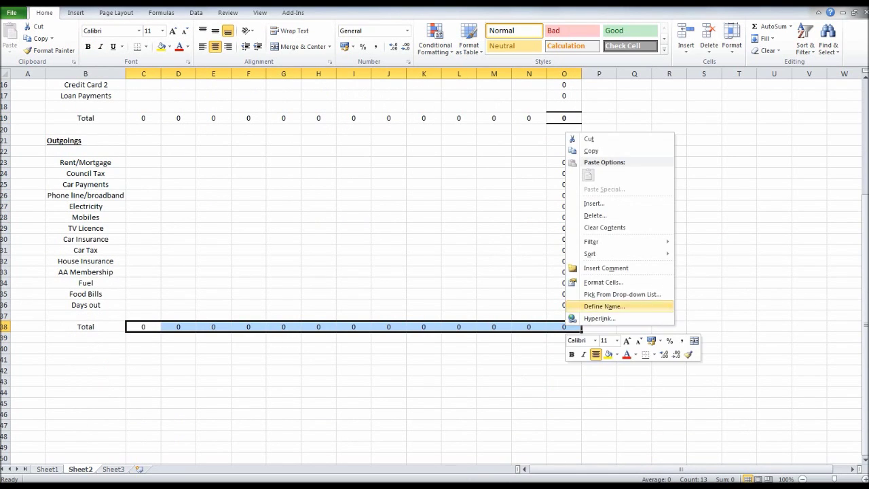
pyautogui.click(603, 281)
pyautogui.click(517, 243)
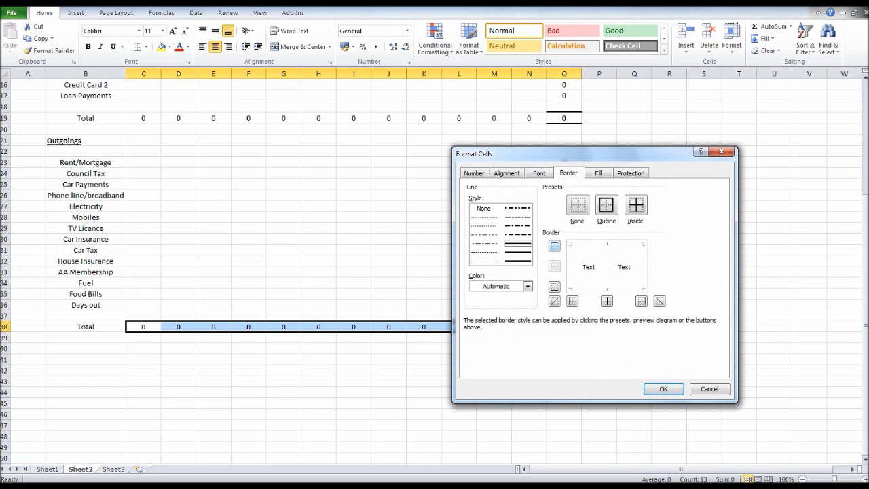
pyautogui.click(554, 246)
pyautogui.click(517, 261)
pyautogui.click(555, 287)
pyautogui.click(663, 388)
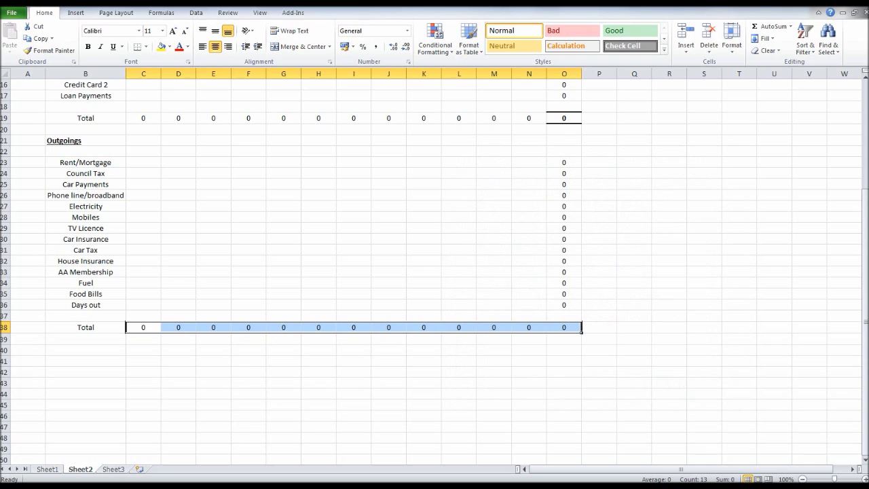
pyautogui.click(87, 46)
pyautogui.click(283, 205)
# Enter Credit Card 1 payments of 100 for Sep-15 and Oct-15 and 95 for Nov-15 and Dec-15
pyautogui.scroll(5, 434, 272)
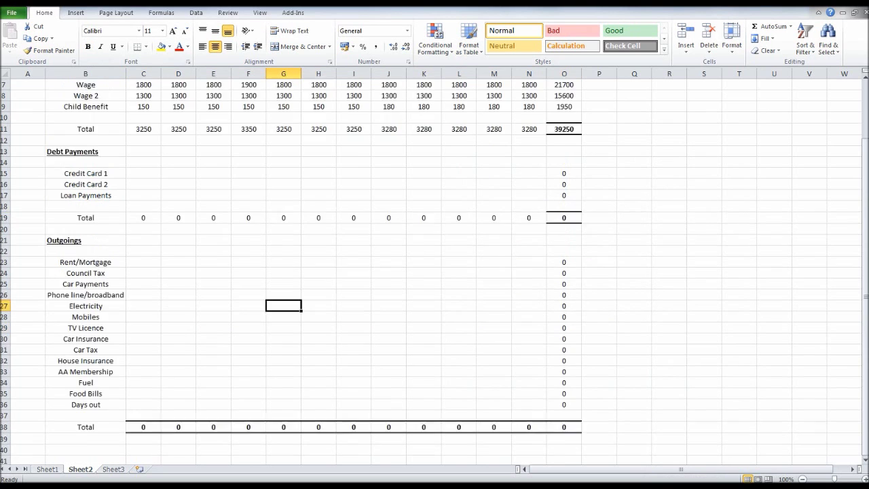
pyautogui.click(143, 239)
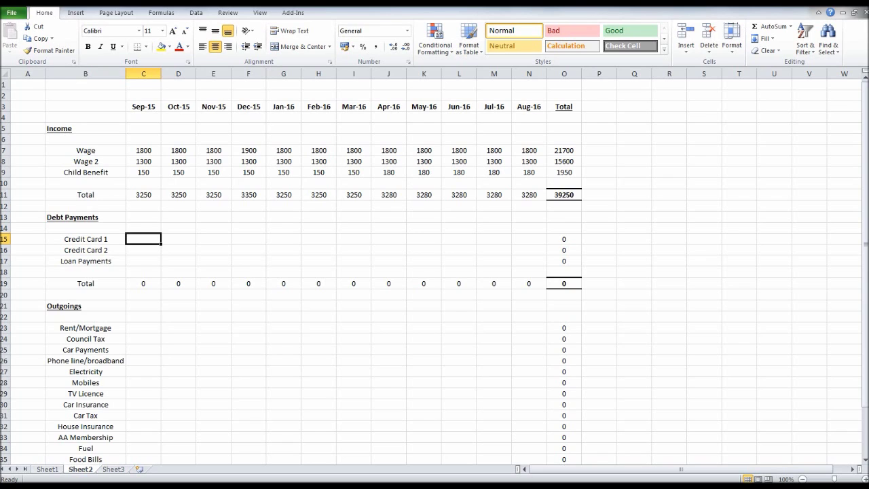
pyautogui.write('100')
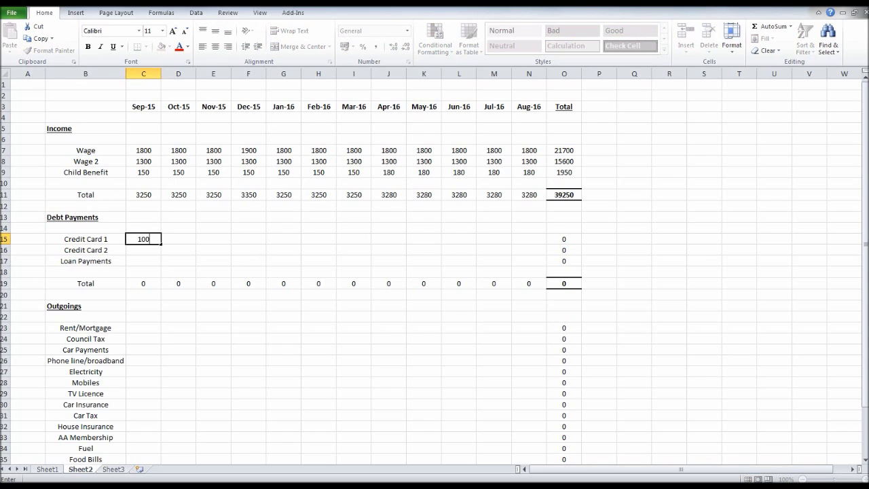
pyautogui.press('Tab')
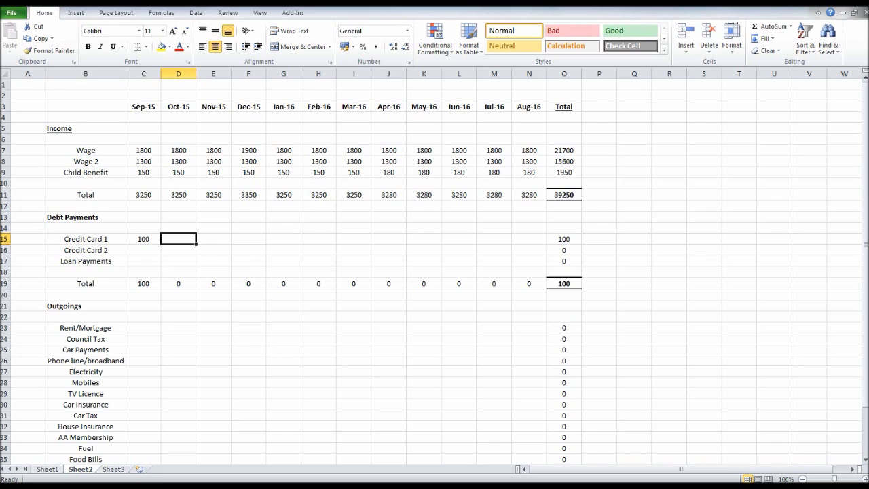
pyautogui.write('100')
pyautogui.press('Tab')
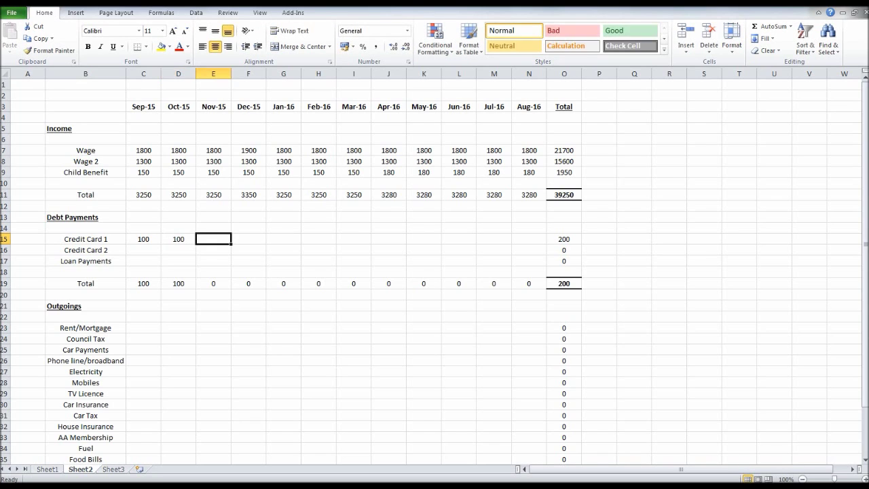
pyautogui.write('95')
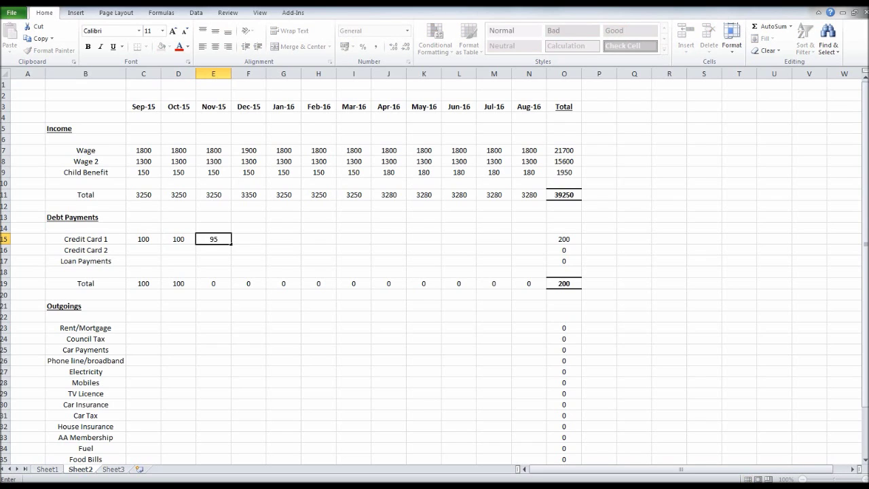
pyautogui.press('Tab')
pyautogui.write('95')
pyautogui.press('Return')
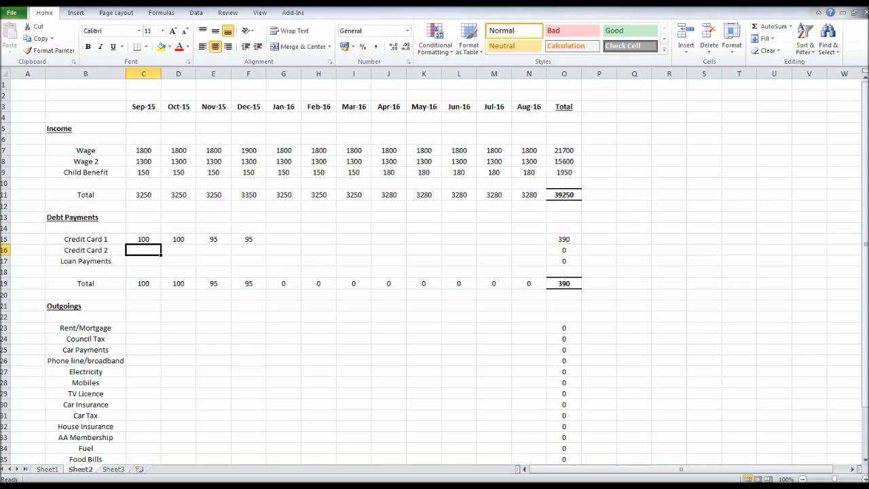
# Extend the Credit Card 1 payments from Sep-15 to Dec-15 as a decreasing series through Aug-16
pyautogui.press('Up')
pyautogui.hotkey('shift', 'Right')
pyautogui.hotkey('shift', 'Right')
pyautogui.hotkey('shift', 'Right')
pyautogui.moveTo(266, 244); pyautogui.dragTo(529, 243)
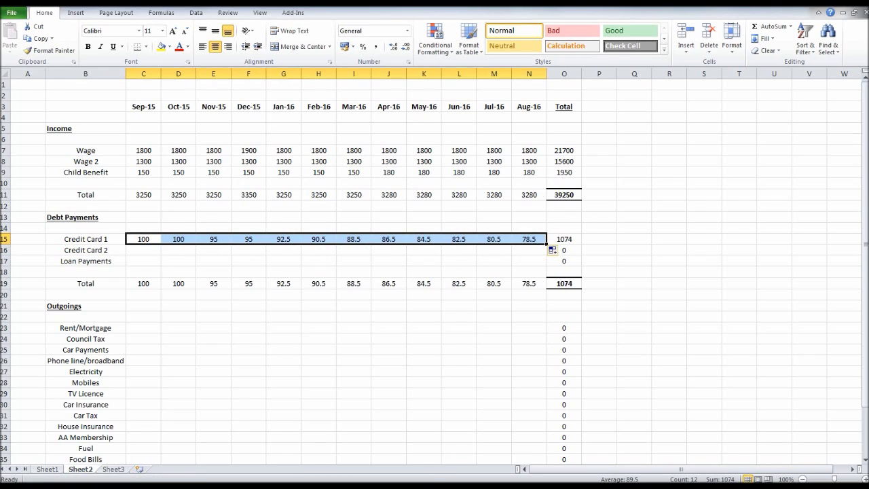
pyautogui.click(318, 283)
# Examine the Credit Card 1 payments month by month to see how the filled series changes from Sep-15 to Aug-16
pyautogui.click(143, 239)
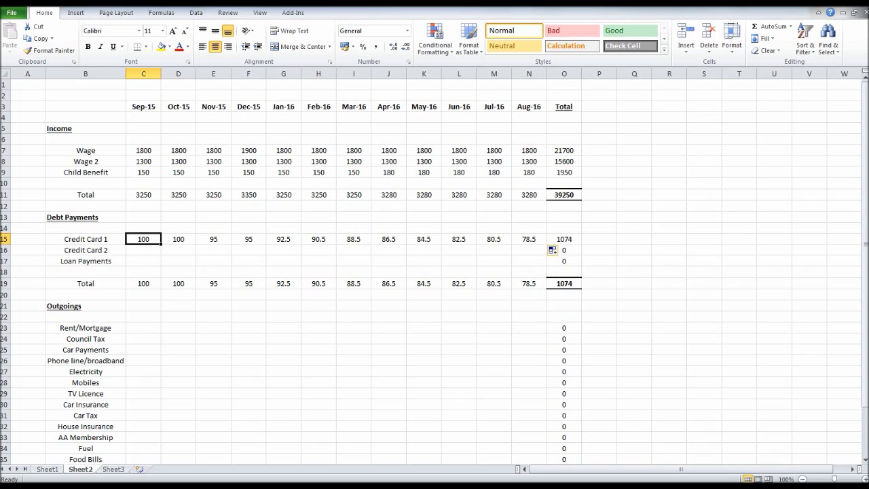
pyautogui.press('Right')
pyautogui.press('Right')
pyautogui.press('Left')
pyautogui.press('Left')
pyautogui.press('Right')
pyautogui.press('Right')
pyautogui.press('Right')
pyautogui.press('Right')
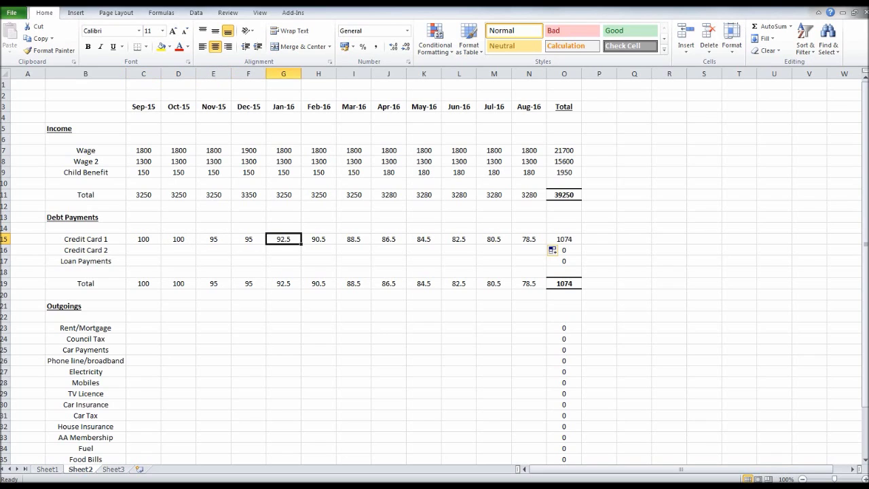
pyautogui.press('Right')
pyautogui.press('Right')
pyautogui.press('Right')
pyautogui.press('Right')
pyautogui.press('Right')
pyautogui.press('Right')
pyautogui.press('Right')
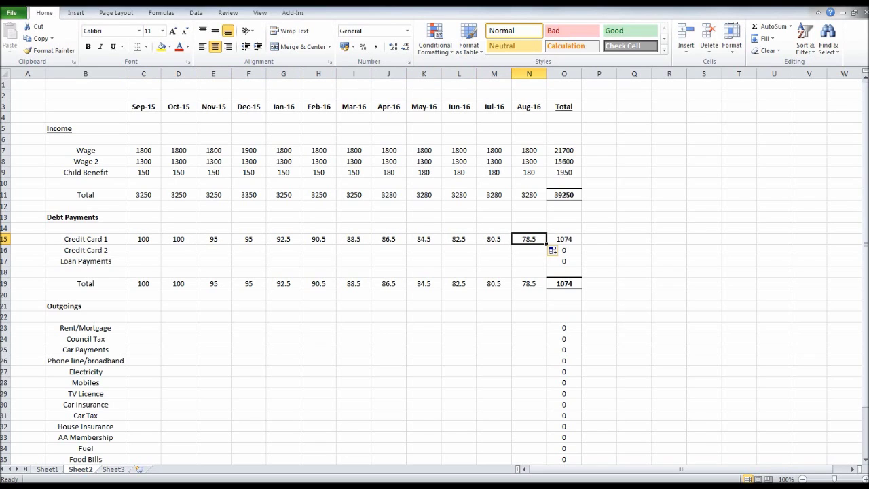
pyautogui.press('Left')
pyautogui.press('Left')
pyautogui.press('Left')
pyautogui.press('Left')
pyautogui.press('Left')
pyautogui.press('Left')
pyautogui.press('Left')
pyautogui.press('Left')
pyautogui.press('Left')
pyautogui.press('Left')
pyautogui.press('Left')
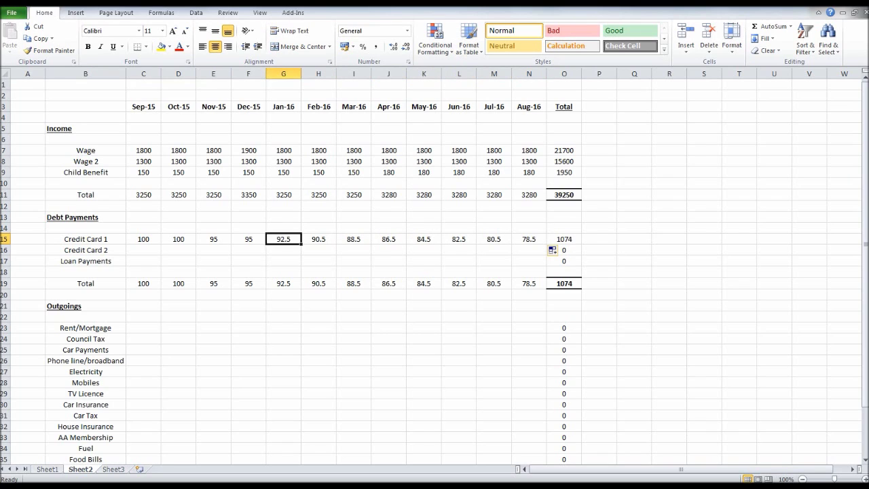
# Enter Credit Card 2 payments of 30 for Sep-15 and Oct-15 and 25 for Nov-15 and Dec-15
pyautogui.press('Down')
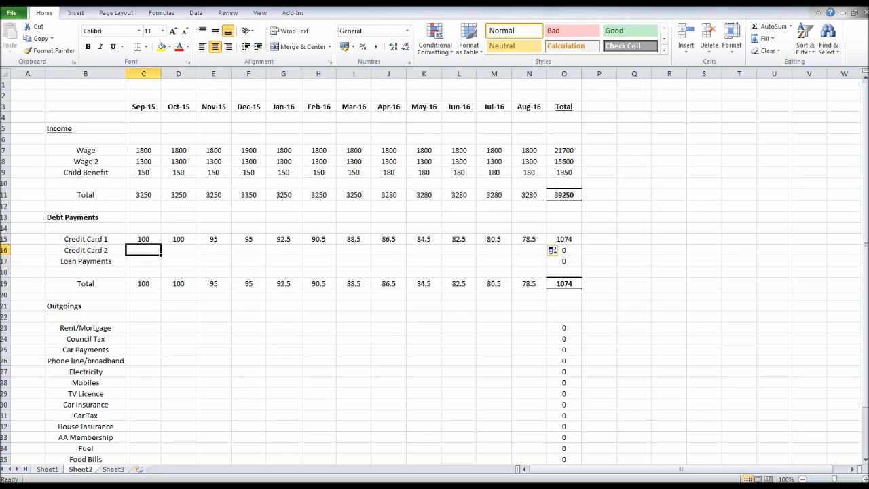
pyautogui.write('30')
pyautogui.press('Tab')
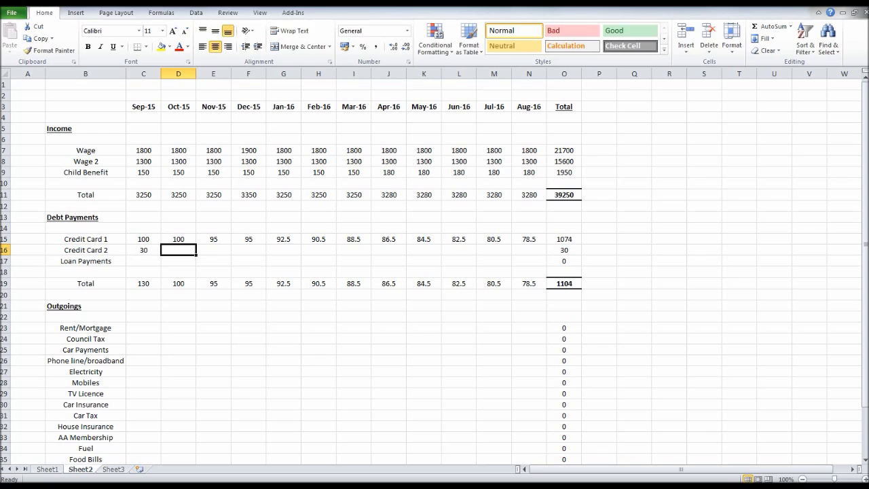
pyautogui.write('30')
pyautogui.press('Tab')
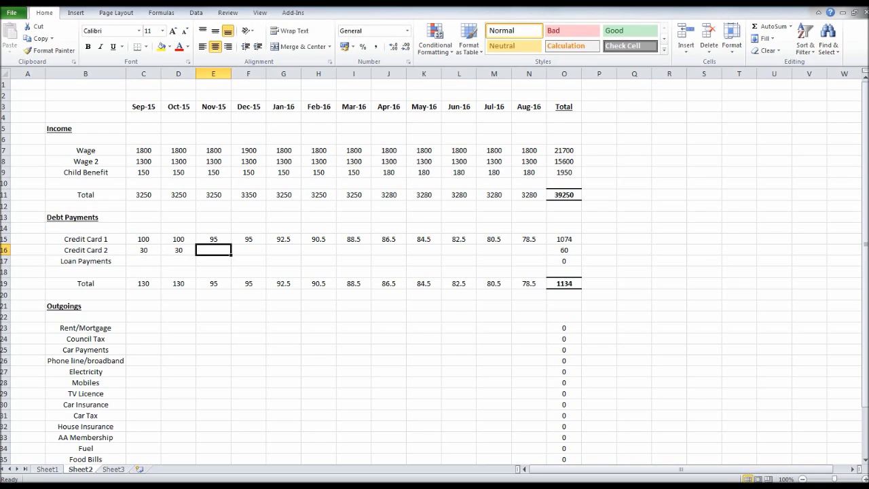
pyautogui.write('25')
pyautogui.press('Tab')
pyautogui.write('25')
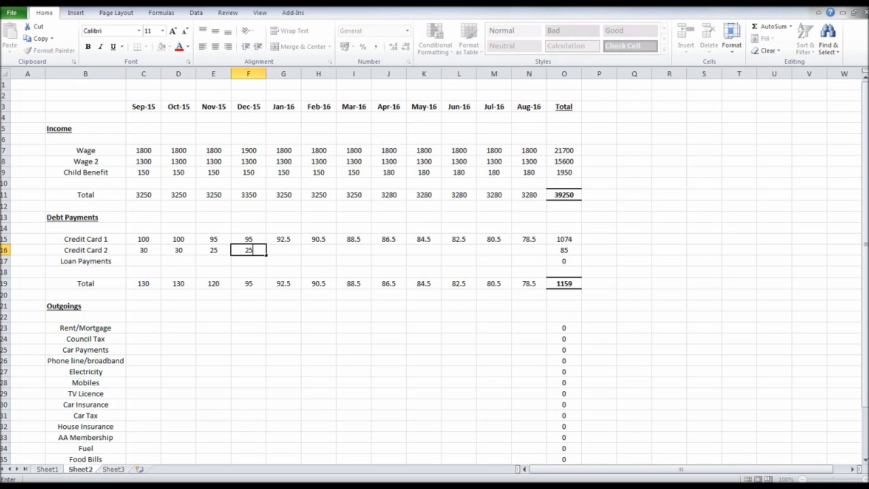
pyautogui.press('Return')
# Extend the Credit Card 2 payments from Sep-15 to Dec-15 as a decreasing series through Aug-16
pyautogui.press('Up')
pyautogui.hotkey('shift', 'Right')
pyautogui.hotkey('shift', 'Right')
pyautogui.hotkey('shift', 'Right')
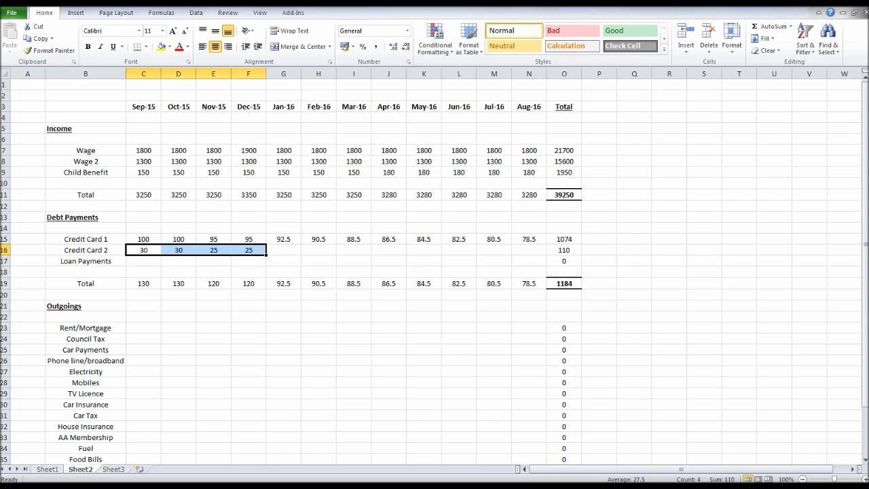
pyautogui.moveTo(266, 255); pyautogui.dragTo(545, 256)
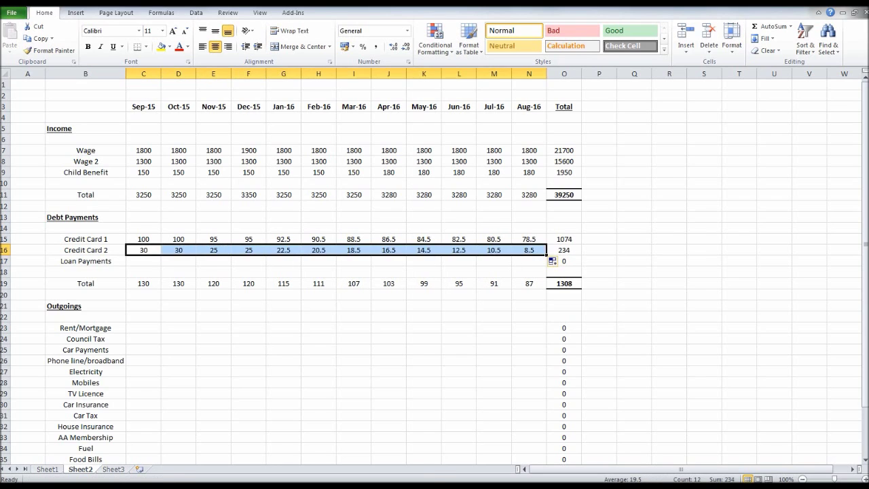
pyautogui.click(318, 339)
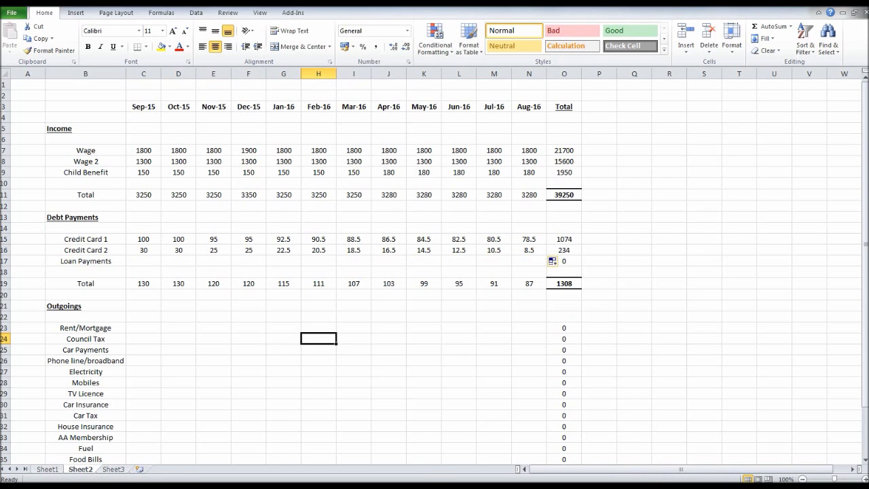
# Enter a loan payment of 150.25 for Sep-15 and copy it across every month through Aug-16
pyautogui.click(143, 261)
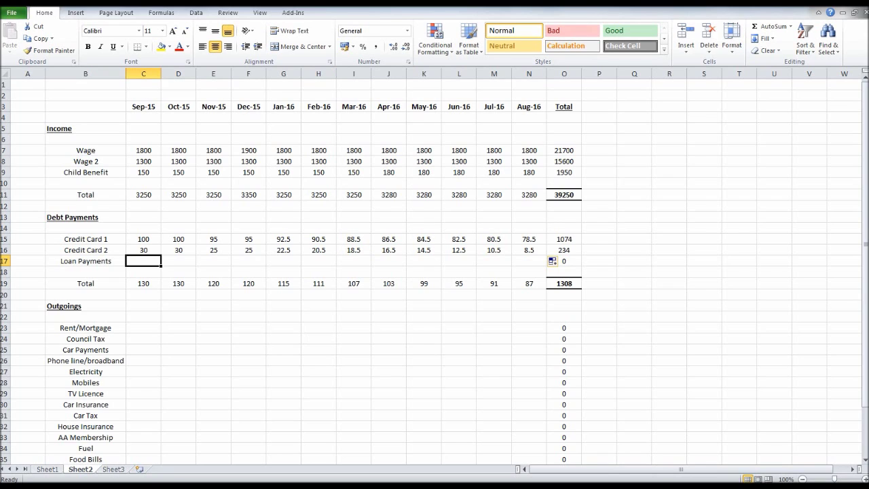
pyautogui.write('150.25')
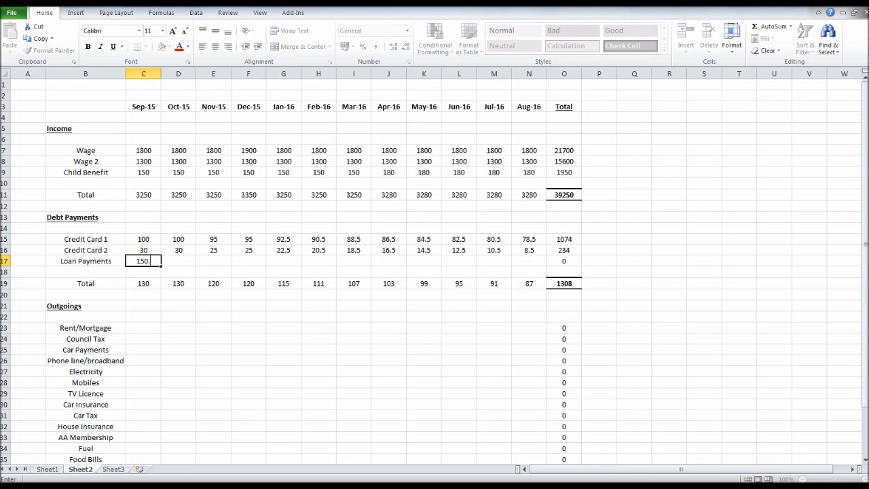
pyautogui.press('Return')
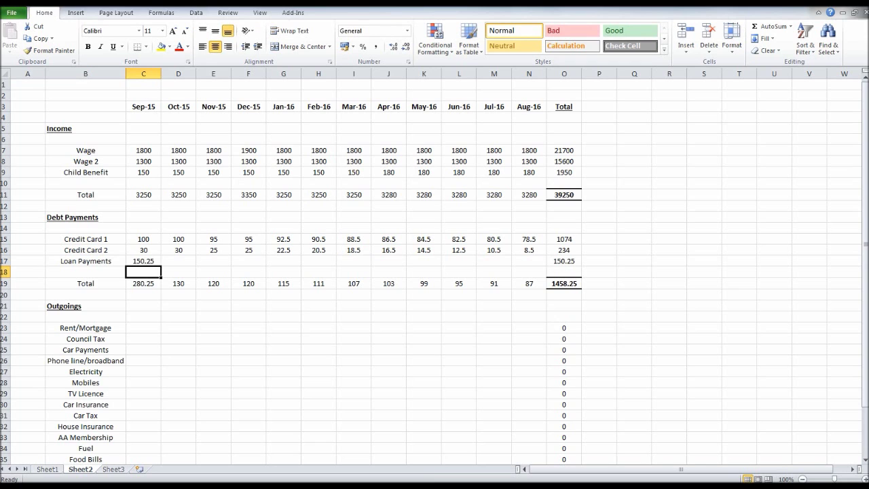
pyautogui.click(143, 261)
pyautogui.moveTo(160, 266); pyautogui.dragTo(529, 264)
pyautogui.click(704, 306)
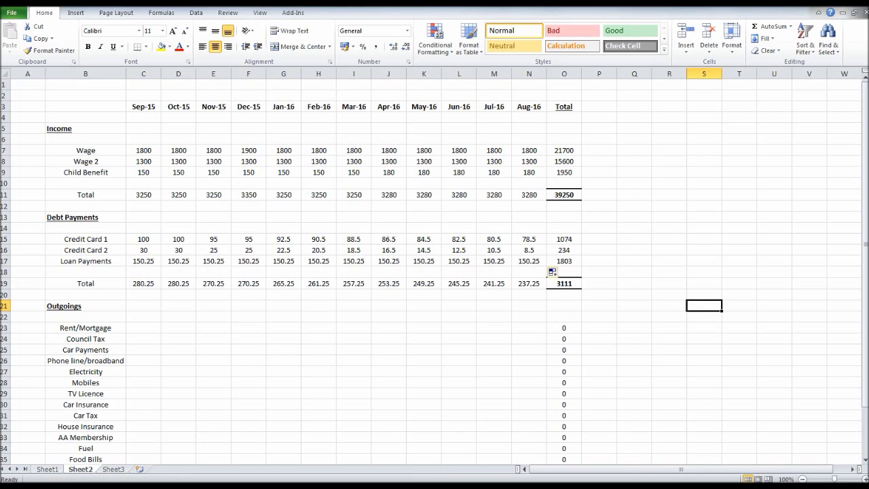
# Examine the monthly Debt Payments totals, the yearly total for each debt and the overall debt total
pyautogui.scroll(-1, 434, 271)
pyautogui.scroll(1, 435, 272)
pyautogui.moveTo(143, 283); pyautogui.dragTo(353, 283)
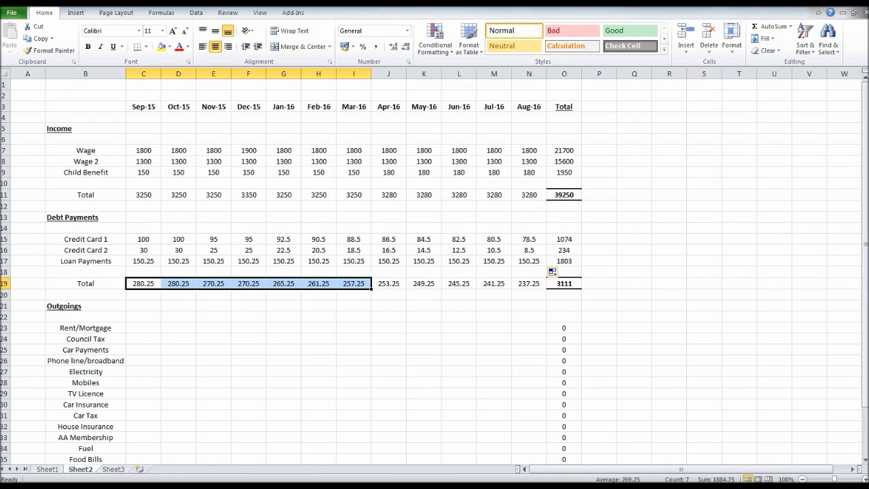
pyautogui.click(143, 239)
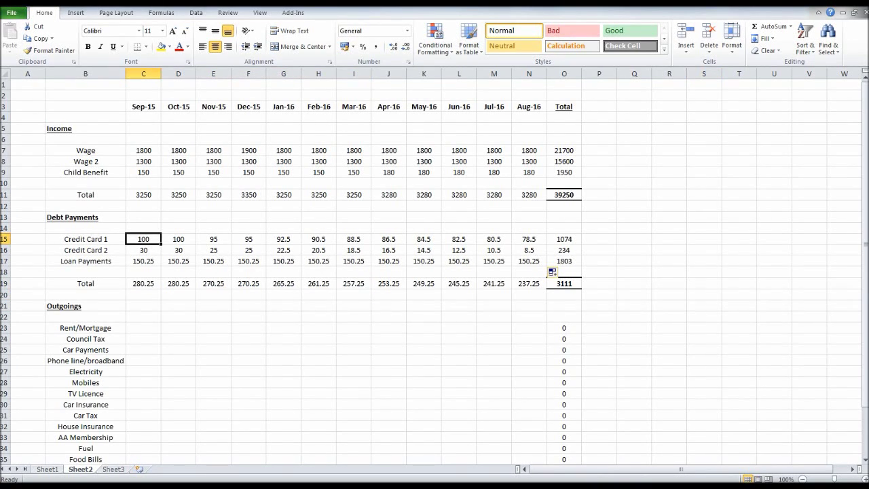
pyautogui.click(143, 283)
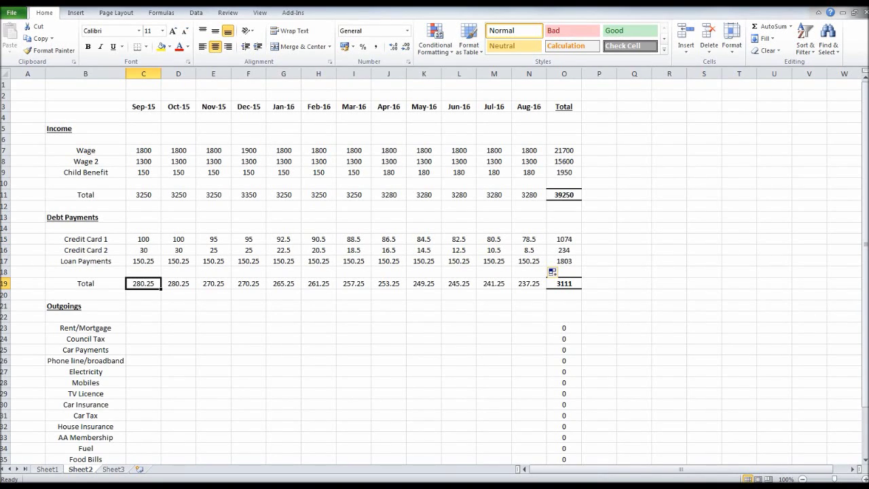
pyautogui.click(529, 283)
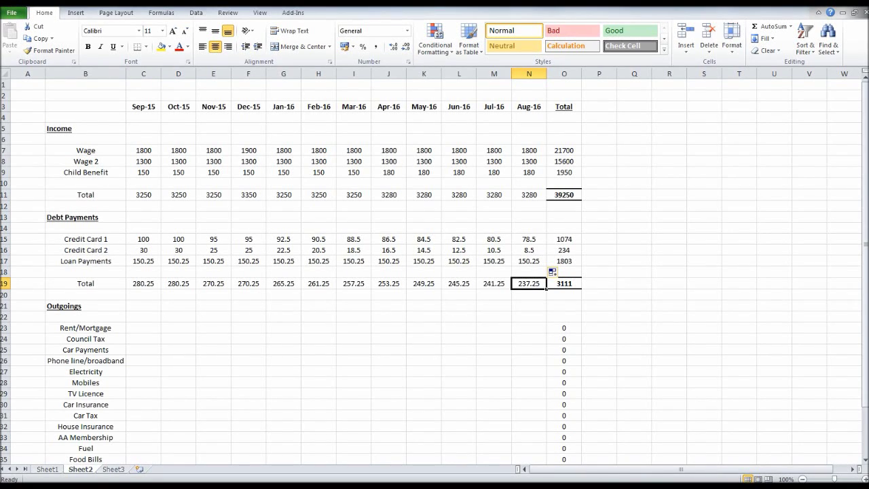
pyautogui.click(563, 283)
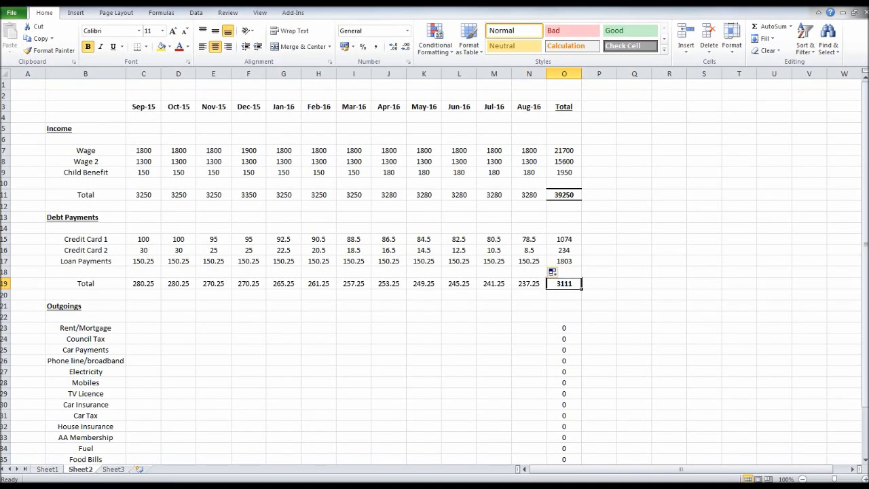
pyautogui.moveTo(564, 239); pyautogui.dragTo(563, 272)
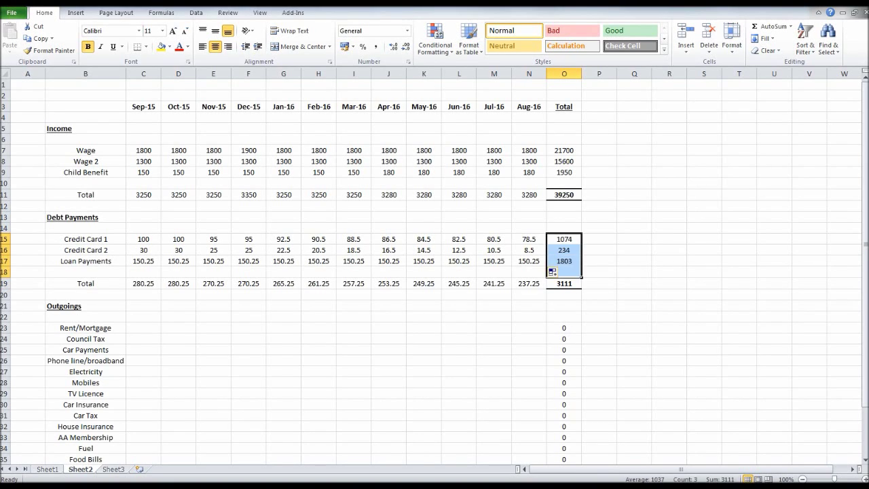
pyautogui.click(563, 239)
pyautogui.moveTo(564, 239); pyautogui.dragTo(563, 249)
pyautogui.click(669, 271)
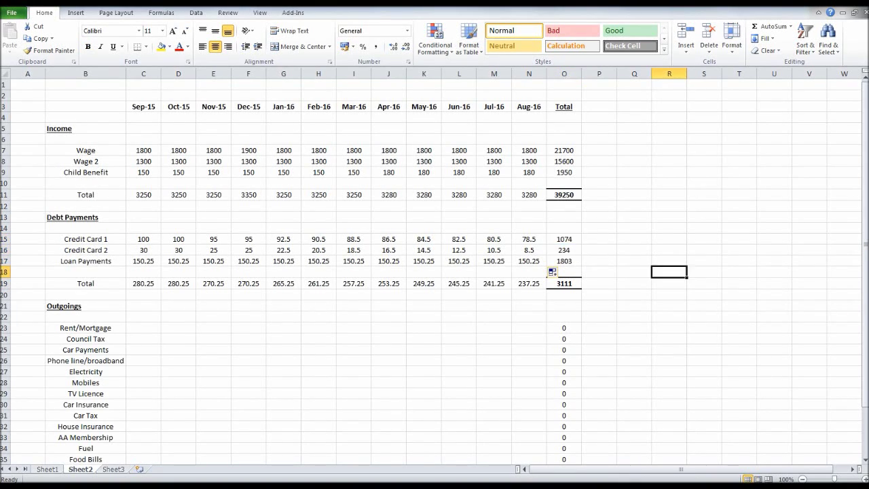
# Enter Rent/Mortgage of 725 for Sep-15 and Oct-15 and fill the same amount through Aug-16
pyautogui.scroll(-3, 668, 272)
pyautogui.click(142, 229)
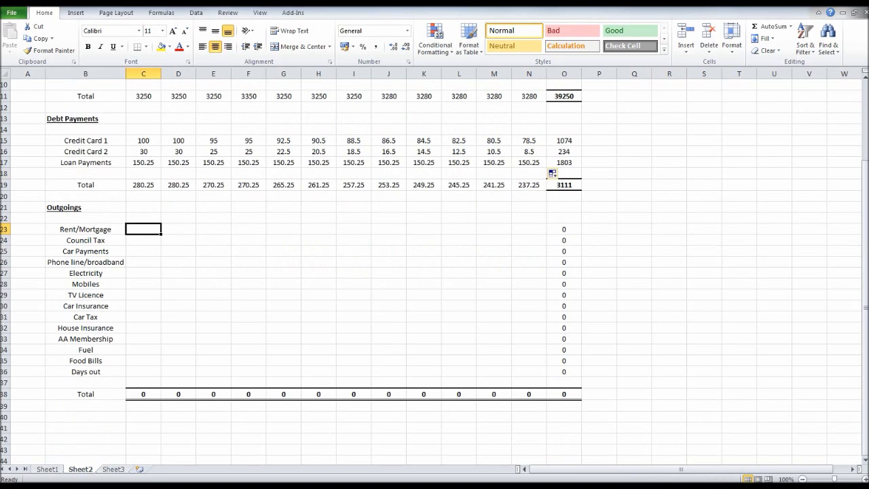
pyautogui.write('7')
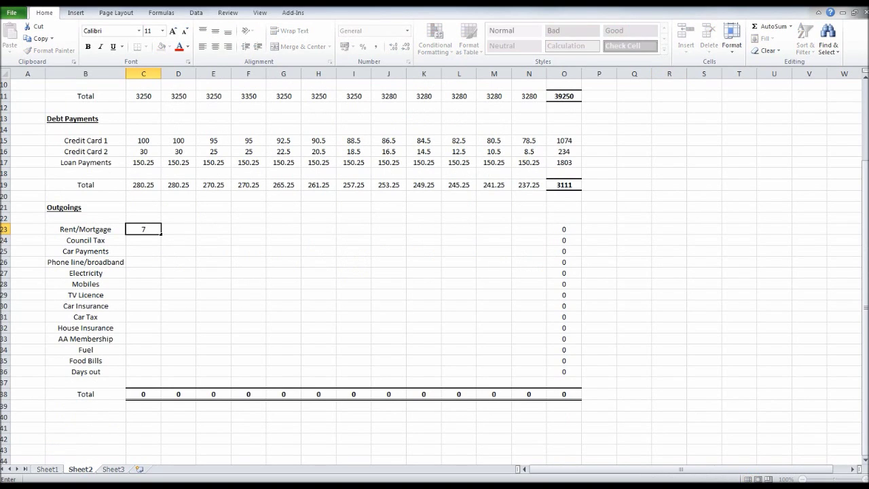
pyautogui.write('25')
pyautogui.press('Tab')
pyautogui.write('72')
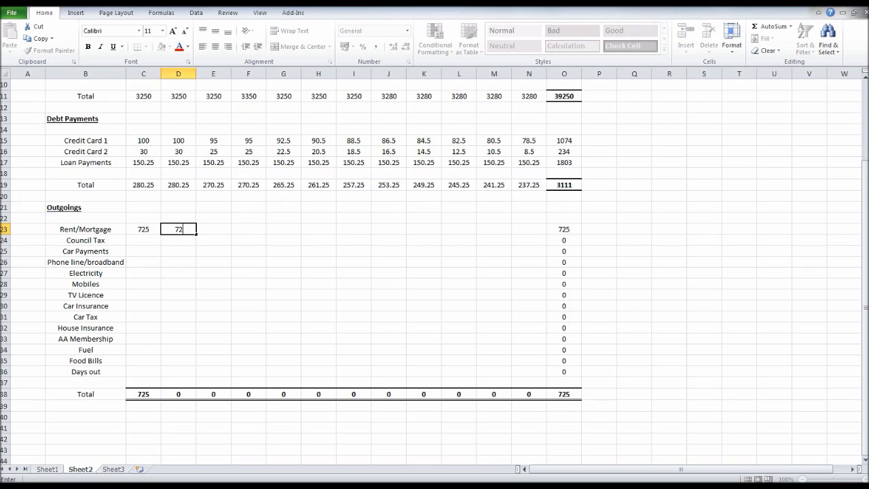
pyautogui.write('5')
pyautogui.press('Return')
pyautogui.moveTo(143, 229); pyautogui.dragTo(544, 234)
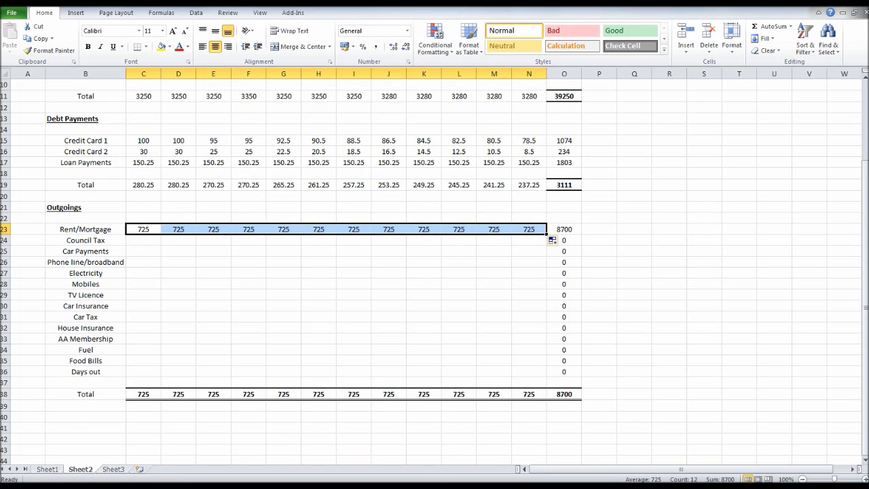
# Fill Council Tax with 110 for each month from Sep-15 to Feb-16 and enter 0 for Mar-16
pyautogui.click(143, 240)
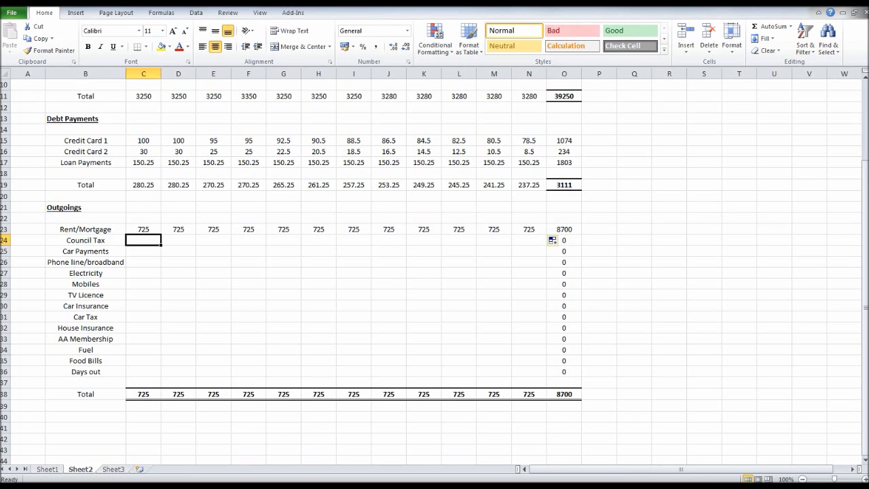
pyautogui.write('110')
pyautogui.press('Return')
pyautogui.scroll(3, 434, 272)
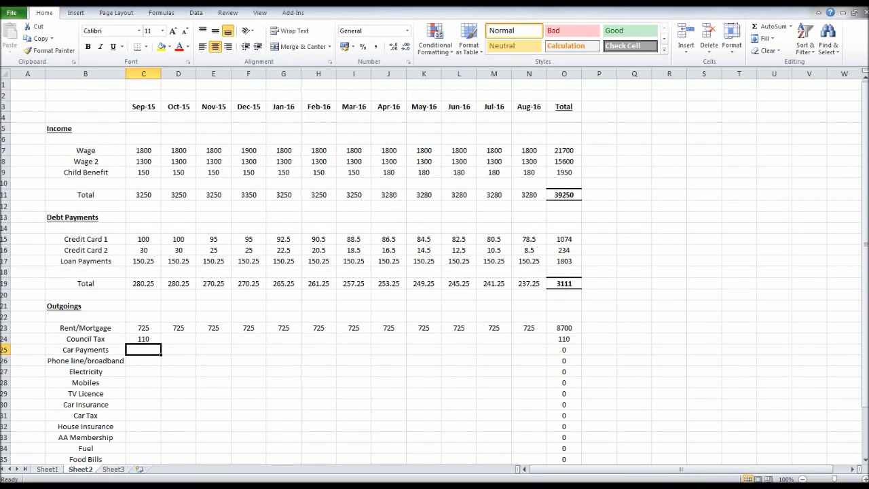
pyautogui.click(143, 339)
pyautogui.moveTo(160, 343); pyautogui.dragTo(318, 343)
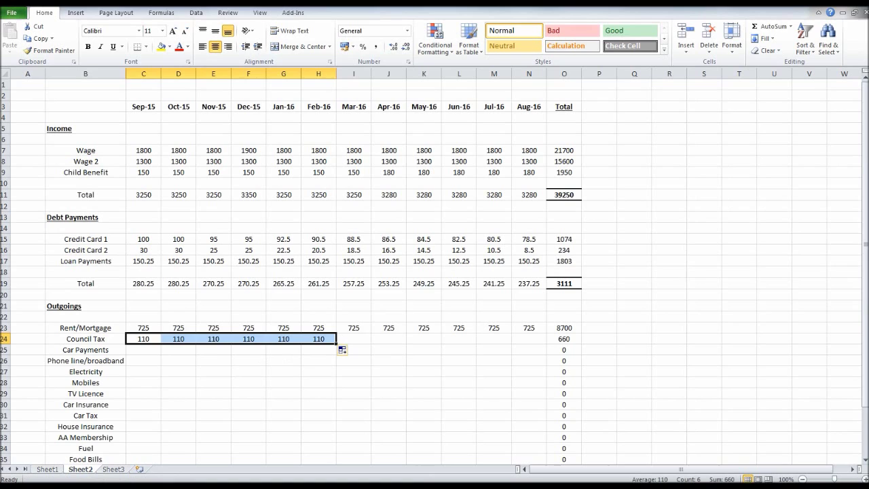
pyautogui.click(353, 339)
pyautogui.write('0')
pyautogui.press('Return')
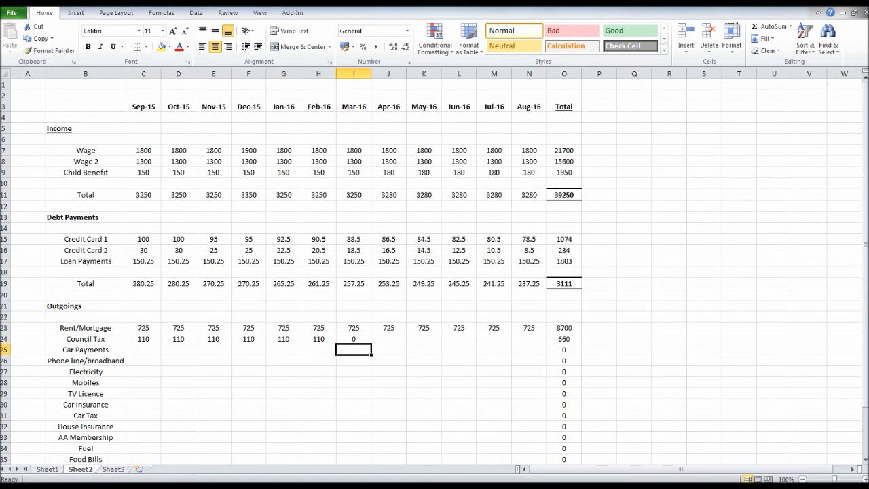
# Enter Council Tax of 110 for Apr-16, copy it through Aug-16, and check the row up to Mar-16
pyautogui.press('Up')
pyautogui.press('Right')
pyautogui.write('110')
pyautogui.press('Return')
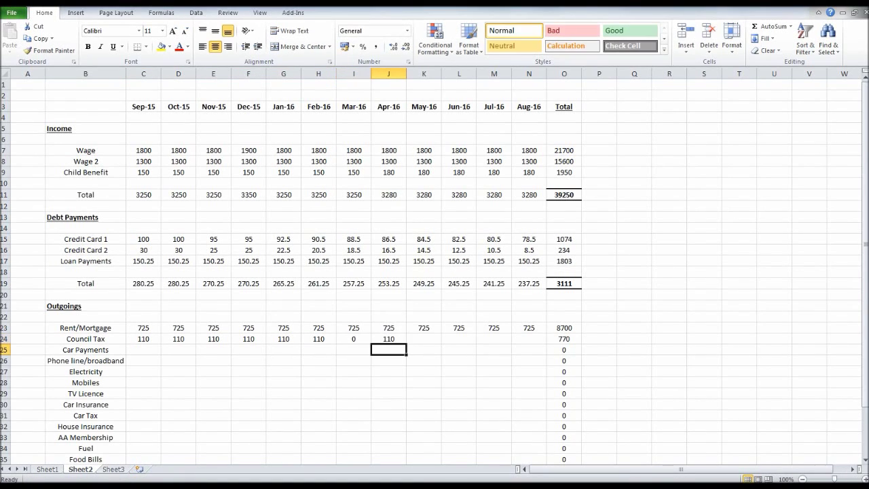
pyautogui.click(389, 338)
pyautogui.moveTo(406, 344); pyautogui.dragTo(536, 344)
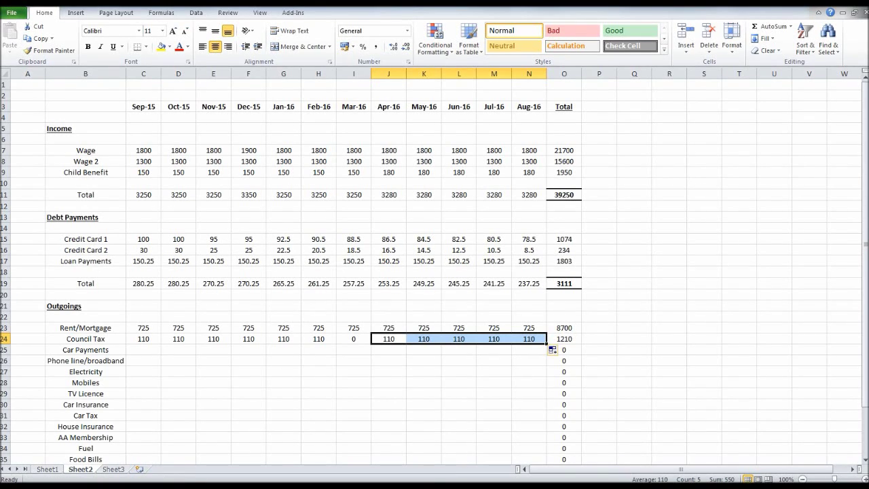
pyautogui.click(86, 338)
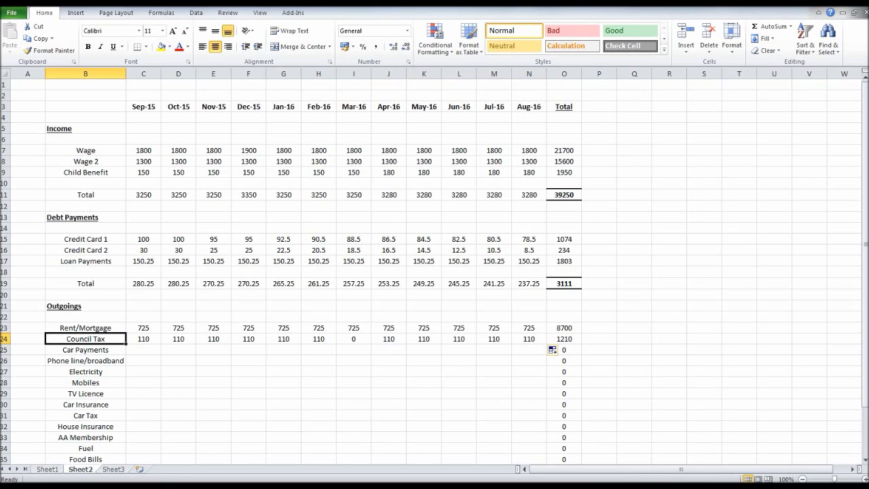
pyautogui.moveTo(85, 338); pyautogui.dragTo(354, 338)
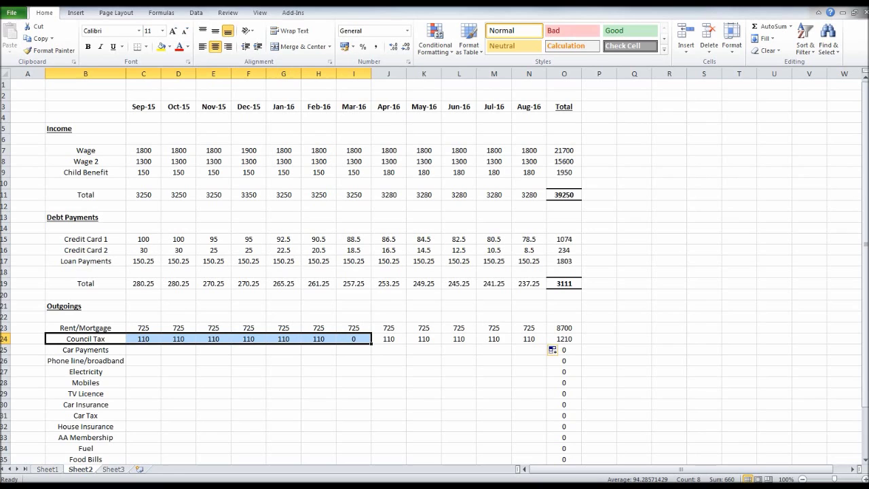
pyautogui.click(353, 339)
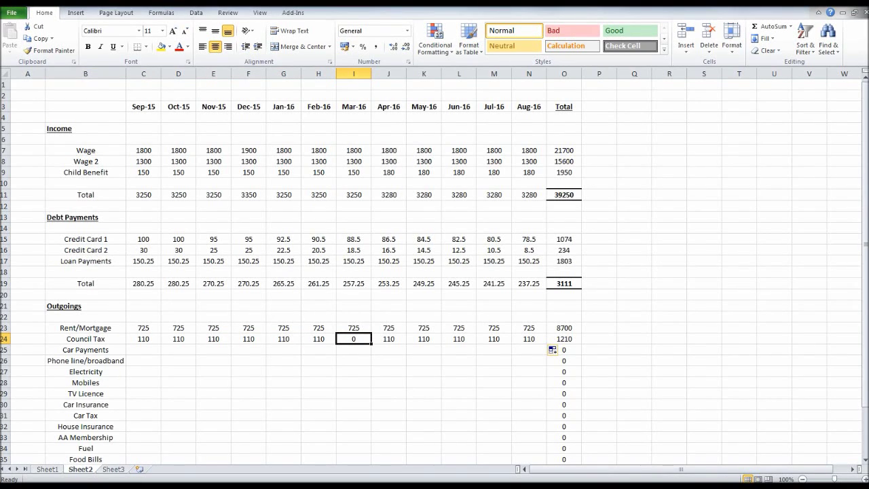
# Enter a car payment of 180.75 for Sep-15 and copy it across every month through Aug-16
pyautogui.scroll(-2, 434, 272)
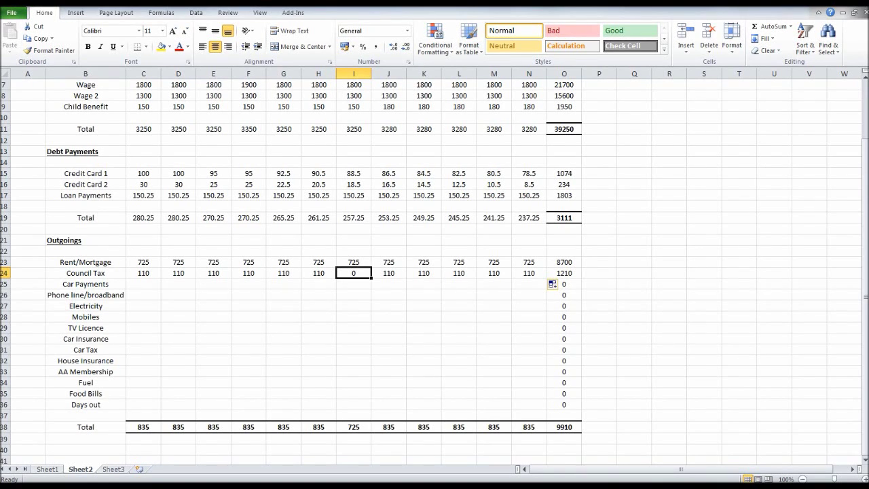
pyautogui.click(142, 284)
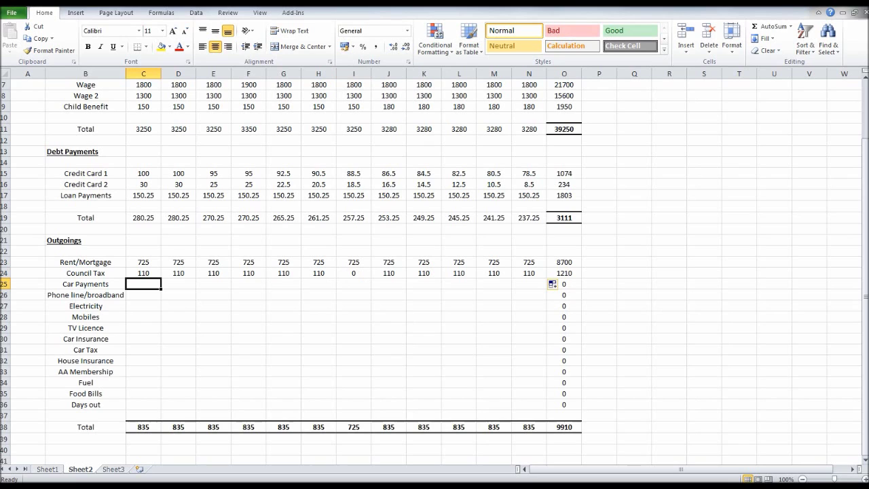
pyautogui.write('180.75')
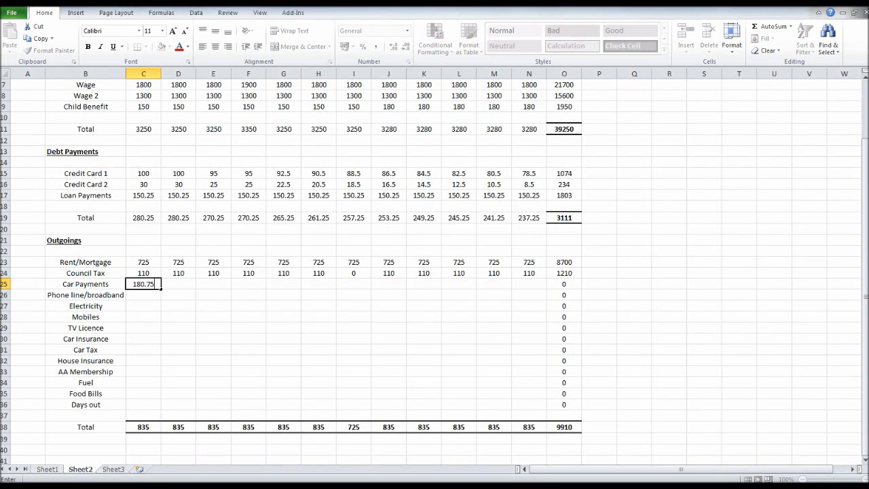
pyautogui.press('Return')
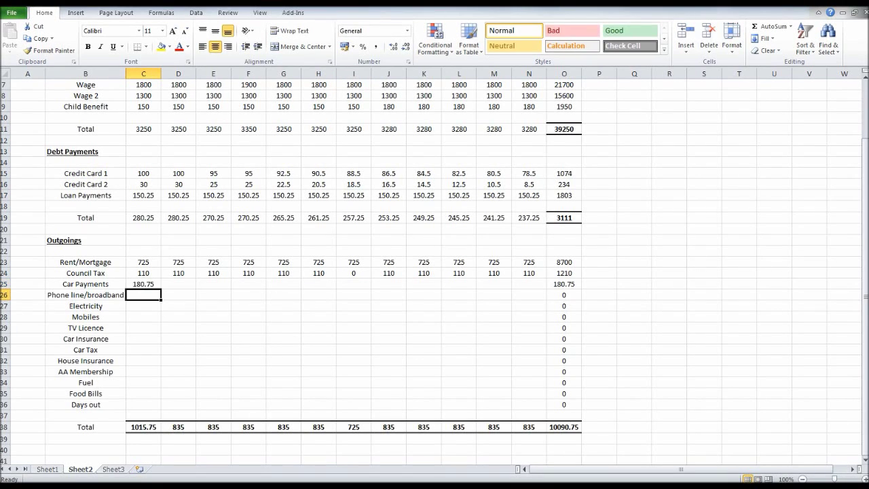
pyautogui.click(144, 284)
pyautogui.moveTo(161, 289); pyautogui.dragTo(540, 290)
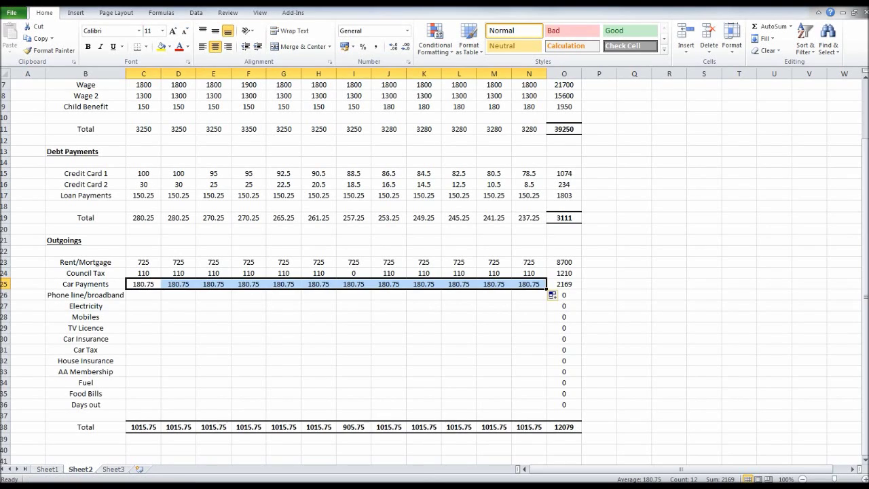
# Enter a Phone line/broadband cost of 24.50 for Sep-15 and copy it across every month through Aug-16
pyautogui.click(143, 295)
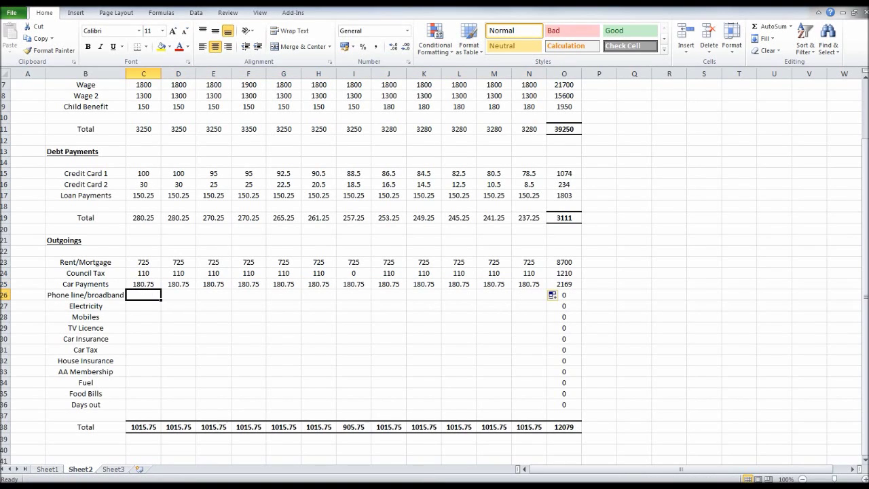
pyautogui.write('24.50')
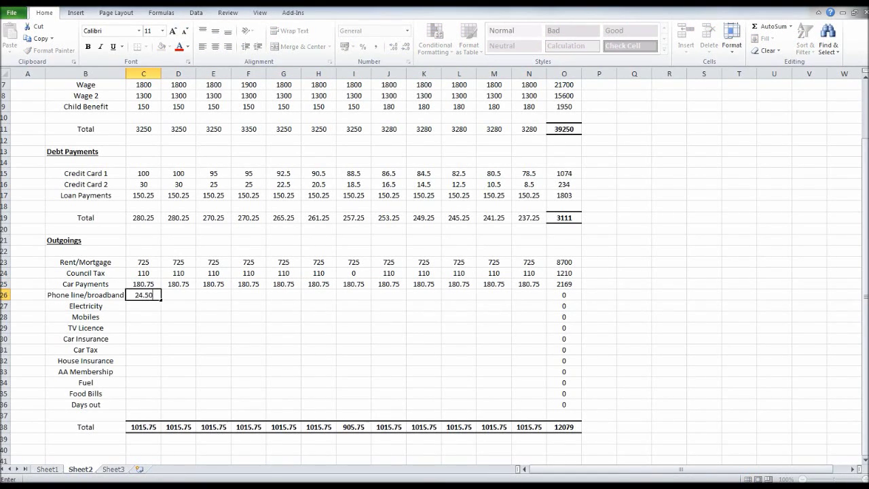
pyautogui.press('Return')
pyautogui.click(143, 295)
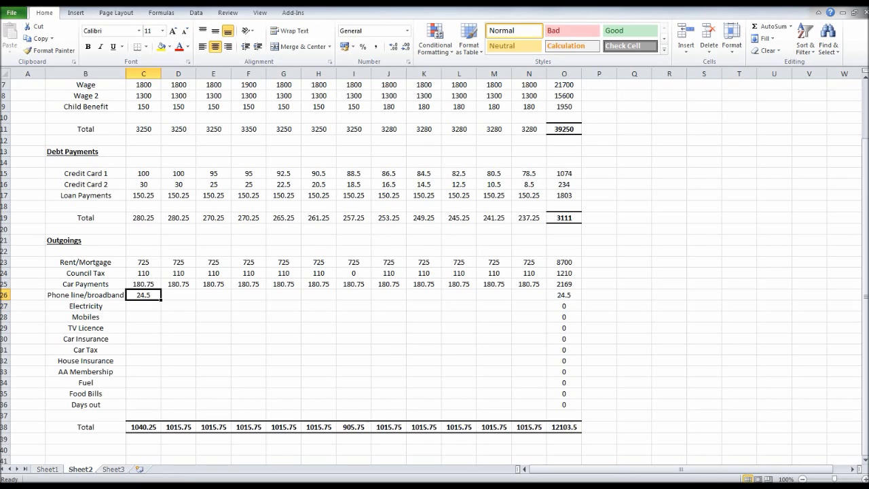
pyautogui.moveTo(161, 300); pyautogui.dragTo(545, 298)
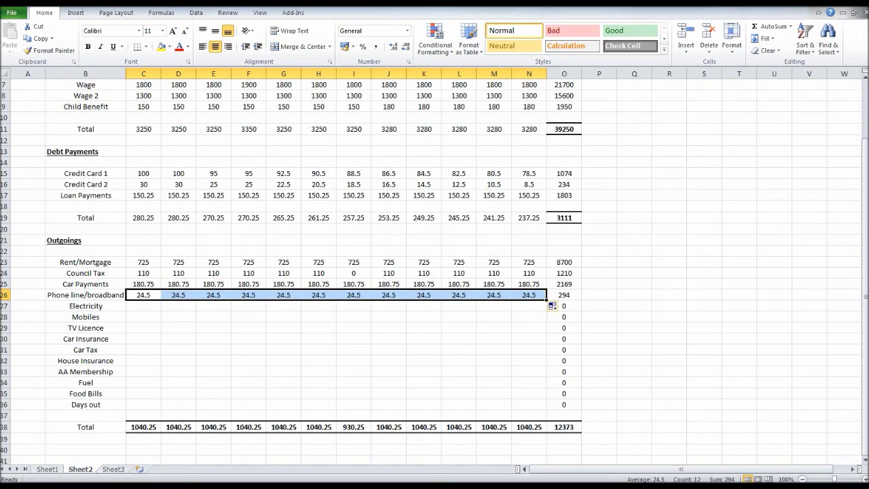
# Enter an Electricity cost of 55 for Sep-15 and Oct-15 and copy it across every month through Aug-16
pyautogui.click(144, 305)
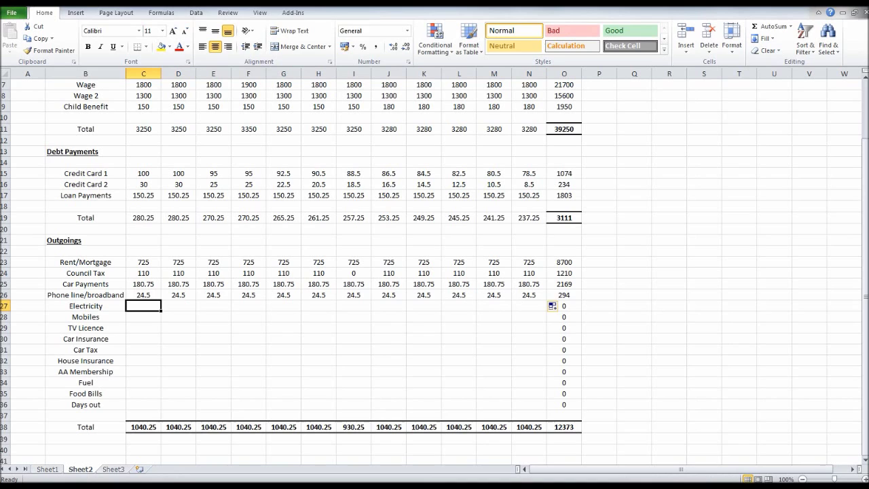
pyautogui.write('55')
pyautogui.press('Return')
pyautogui.click(178, 306)
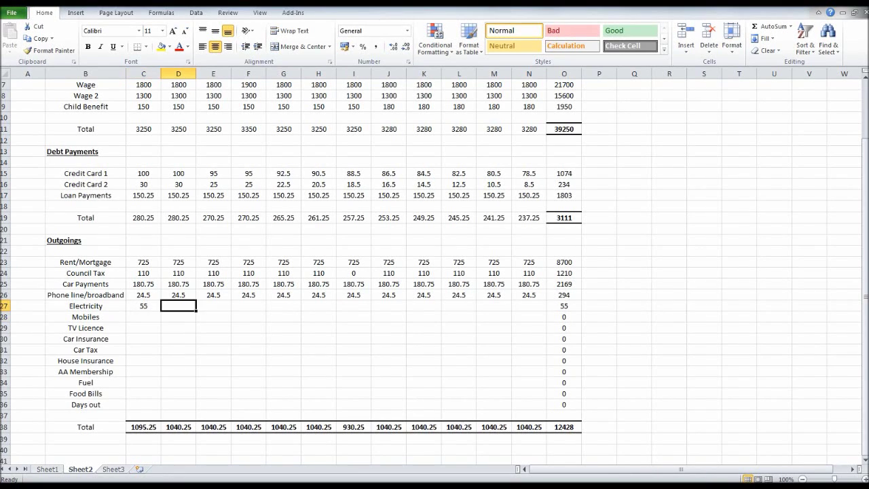
pyautogui.write('55')
pyautogui.press('Return')
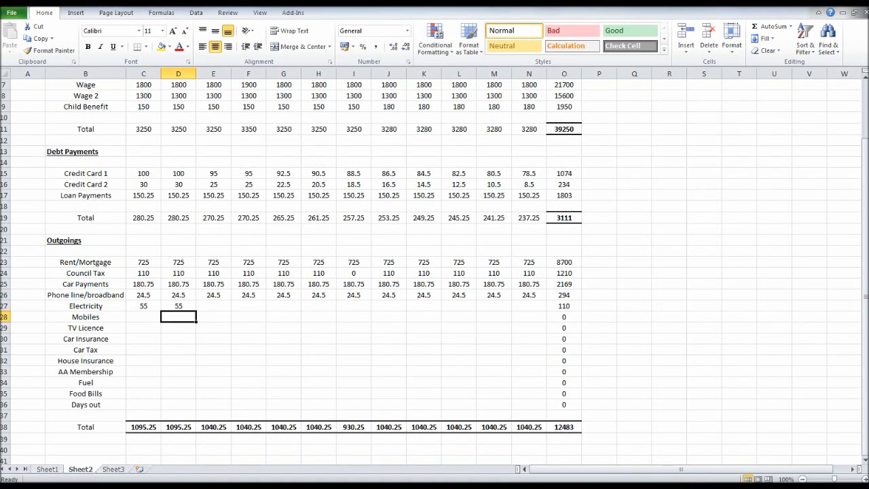
pyautogui.moveTo(143, 305); pyautogui.dragTo(552, 316)
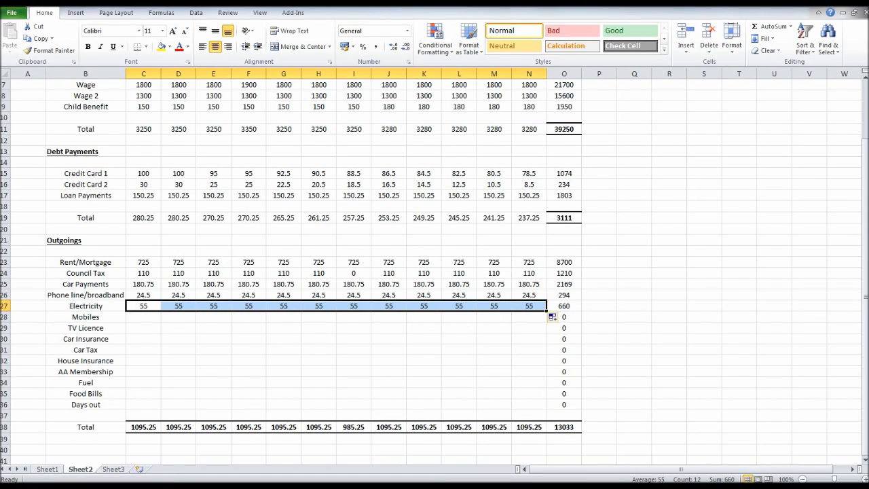
pyautogui.click(85, 305)
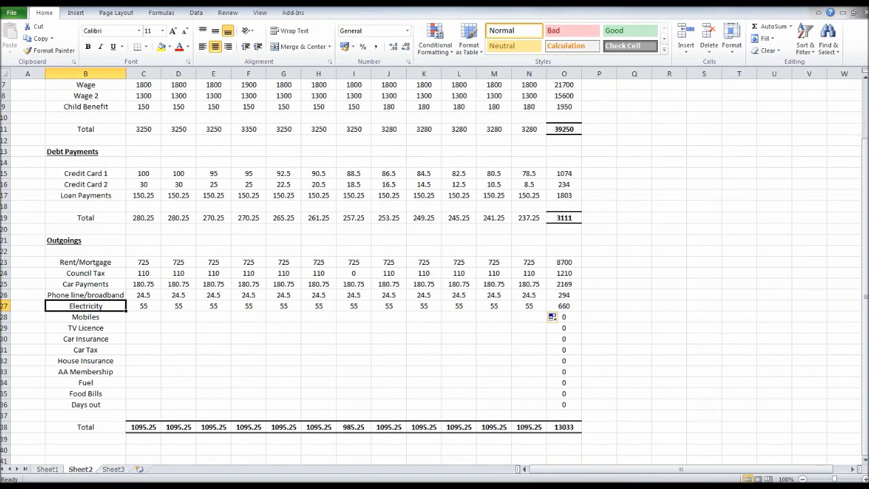
# Enter a Mobiles cost of 25 for Sep-15
pyautogui.click(144, 316)
pyautogui.write('25')
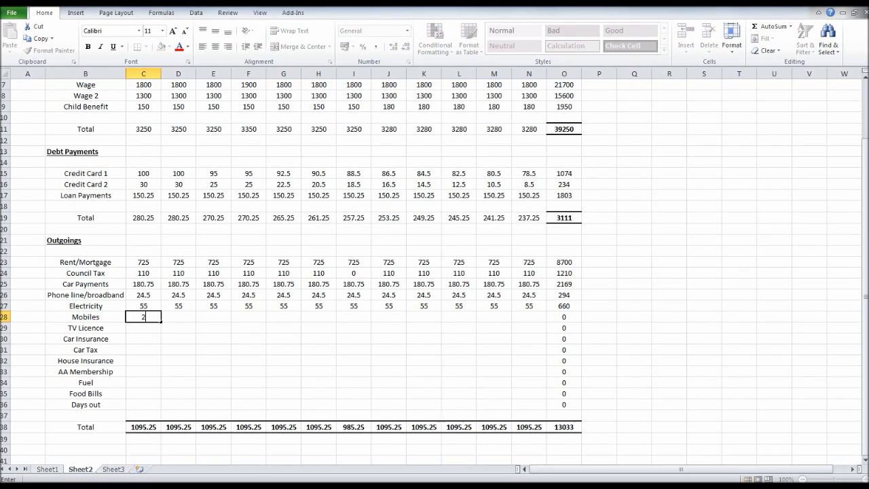
pyautogui.press('Return')
pyautogui.press('Up')
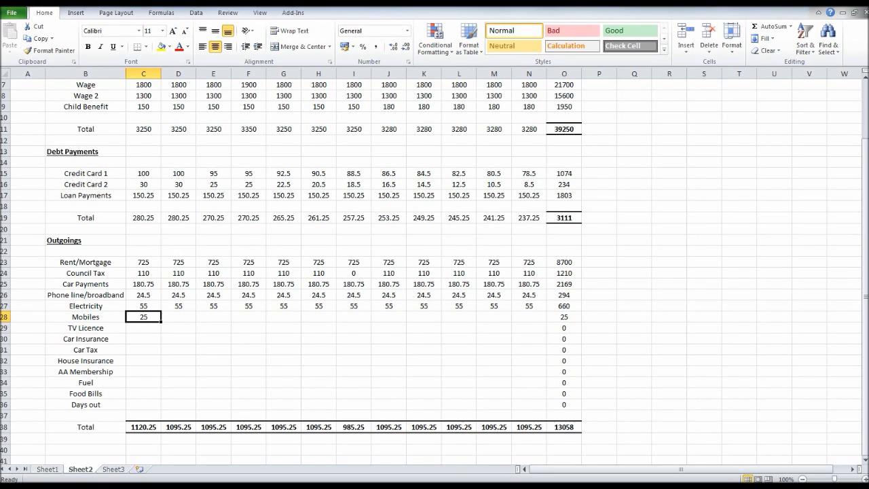
# Set the Mobiles cost to 22 for Sep-15 and Oct-15 and copy it across every month through Aug-16
pyautogui.write('22')
pyautogui.press('Return')
pyautogui.press('Right')
pyautogui.press('Up')
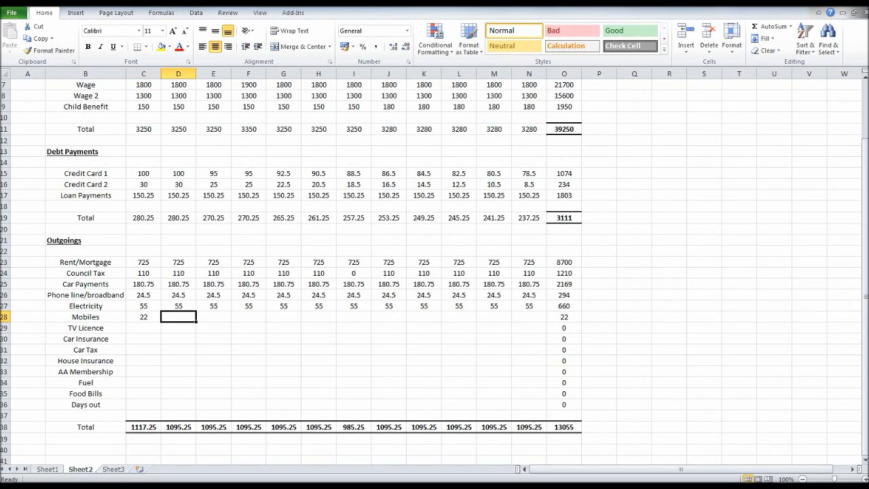
pyautogui.write('22')
pyautogui.press('Return')
pyautogui.press('Up')
pyautogui.press('Left')
pyautogui.hotkey('shift', 'Right')
pyautogui.moveTo(196, 322); pyautogui.dragTo(546, 319)
# Enter a TV Licence cost of 11 for Sep-15, Oct-15 and Nov-15 and copy it across through Aug-16
pyautogui.press('Down')
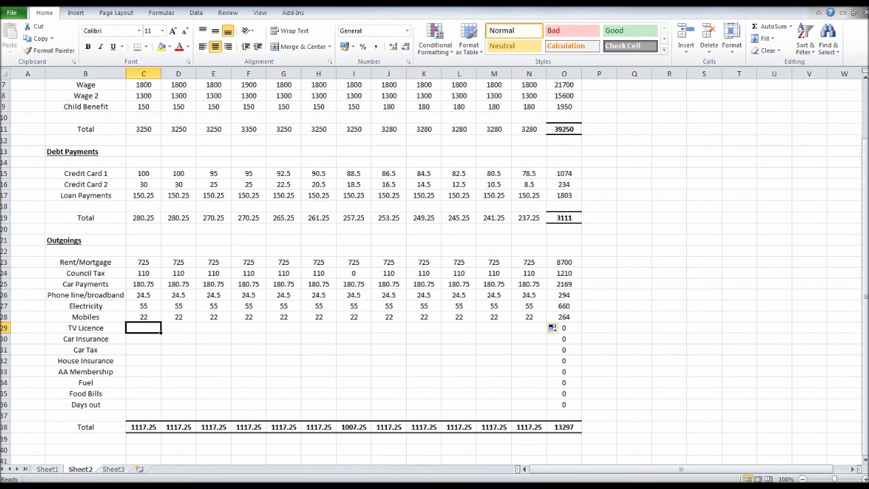
pyautogui.write('11')
pyautogui.press('Tab')
pyautogui.write('11')
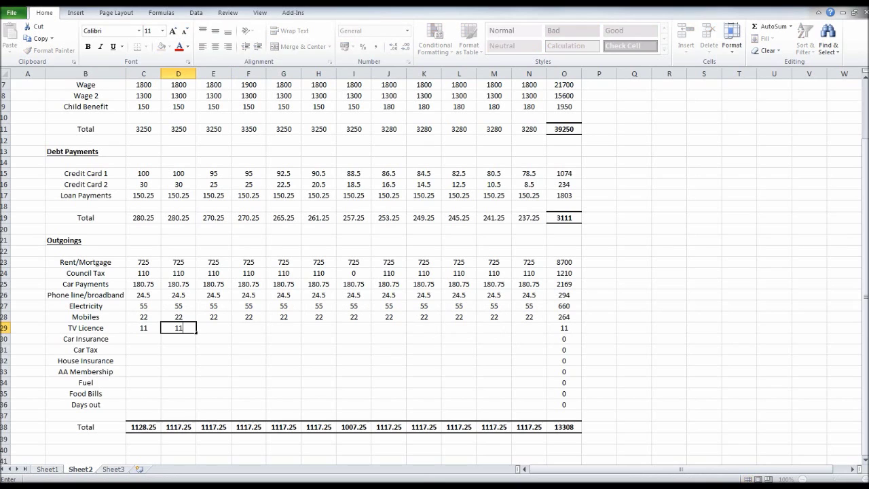
pyautogui.press('Tab')
pyautogui.write('11')
pyautogui.press('Tab')
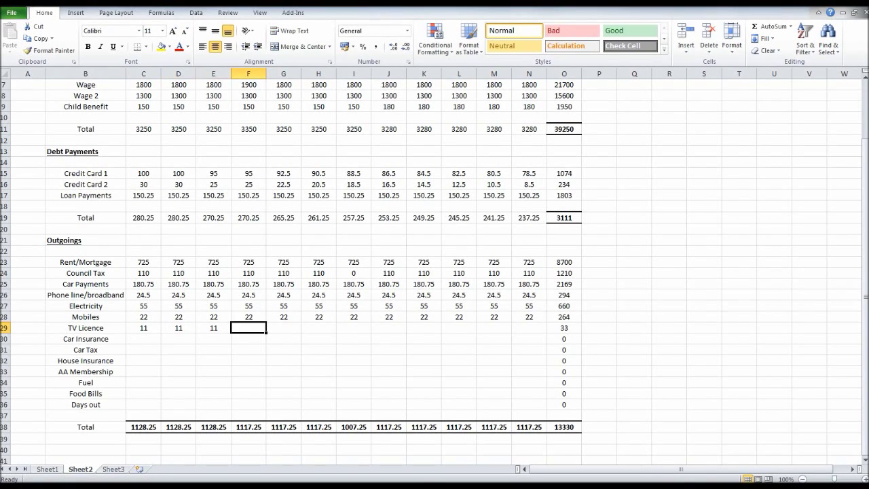
pyautogui.moveTo(143, 328); pyautogui.dragTo(543, 333)
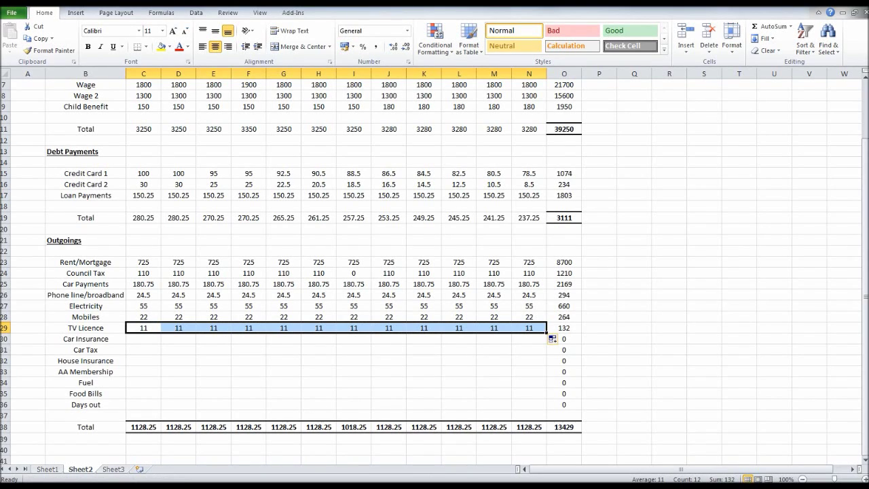
# Enter Car Insurance of 45 for each month from Sep-15 to Dec-15 and 0 for Jan-16
pyautogui.click(143, 339)
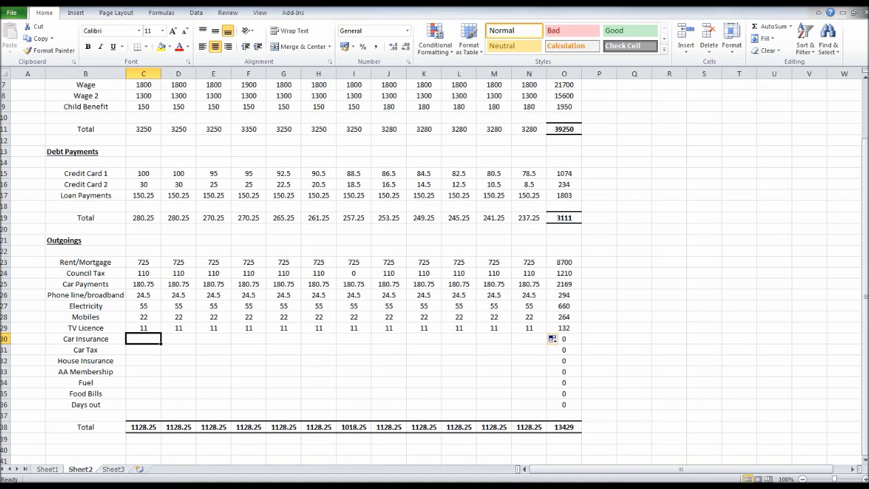
pyautogui.write('45')
pyautogui.press('Tab')
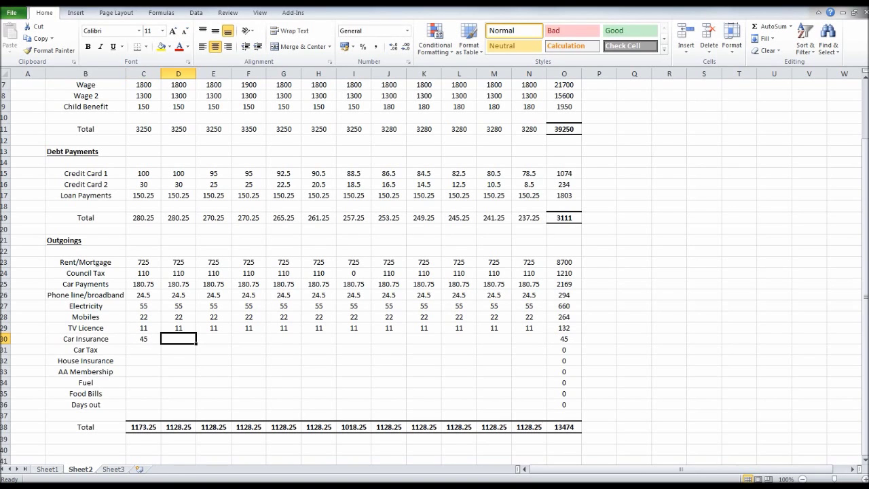
pyautogui.write('45')
pyautogui.press('Tab')
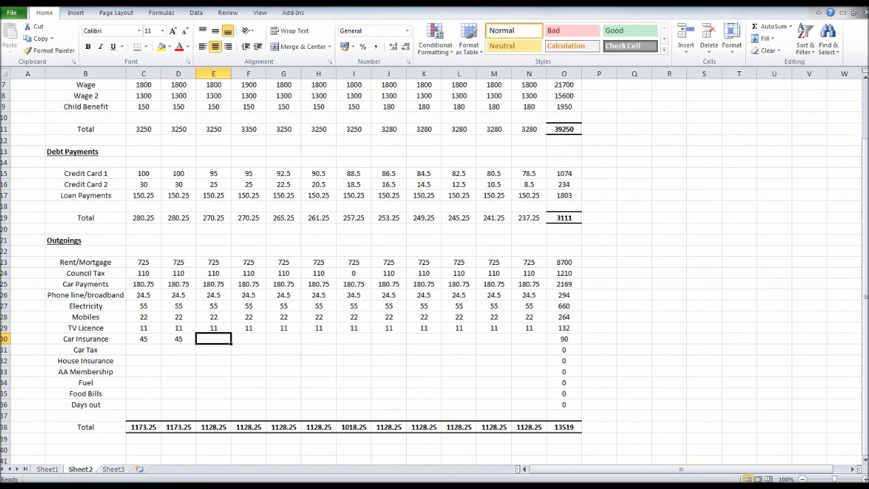
pyautogui.write('45')
pyautogui.press('Tab')
pyautogui.scroll(2, 435, 272)
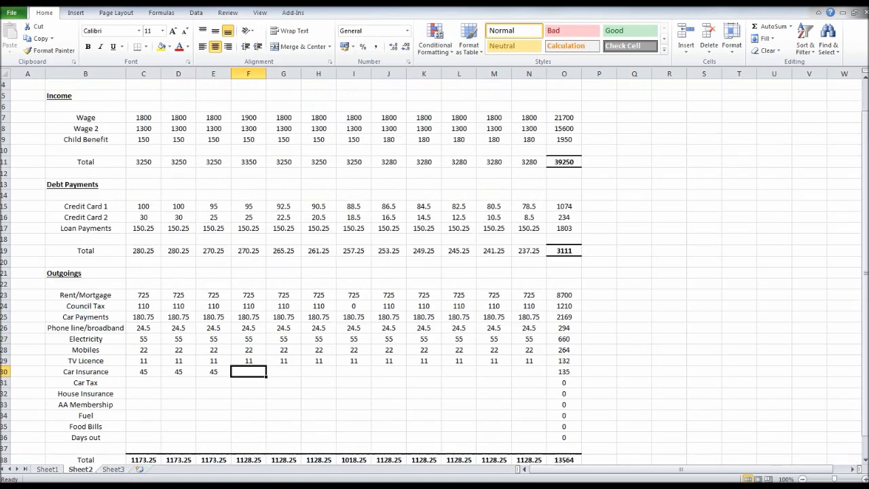
pyautogui.write('45')
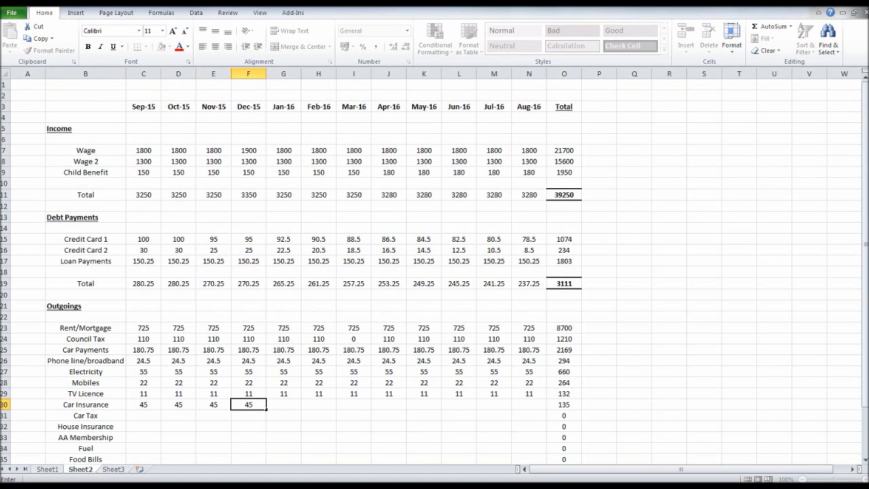
pyautogui.press('Tab')
pyautogui.write('0')
pyautogui.press('Tab')
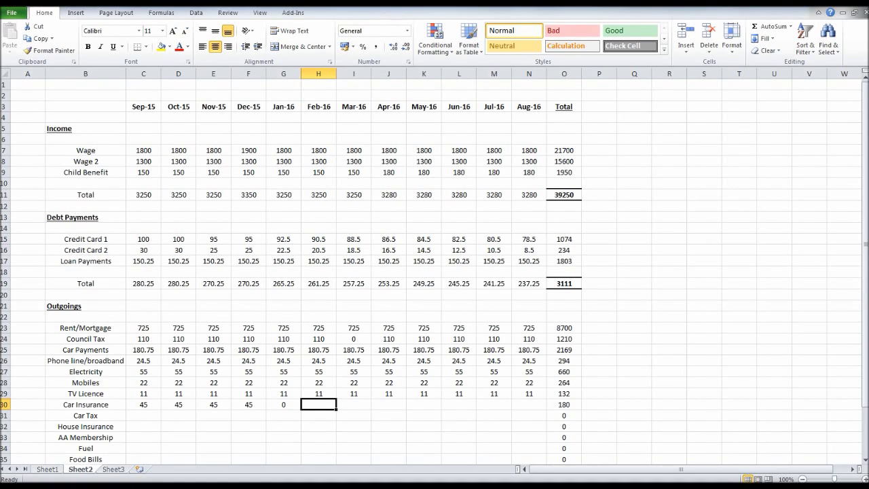
# Enter Car Insurance of 41 for Feb-16 and Mar-16 and copy it across through Aug-16
pyautogui.write('41')
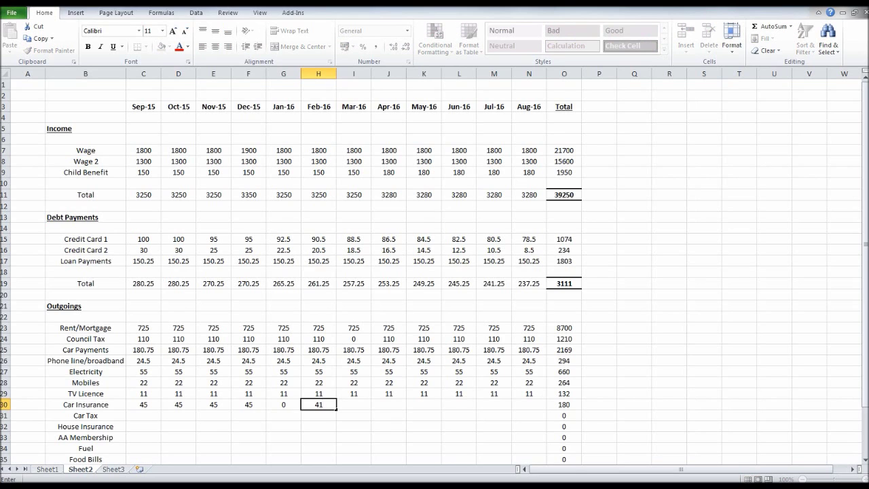
pyautogui.press('Tab')
pyautogui.write('41')
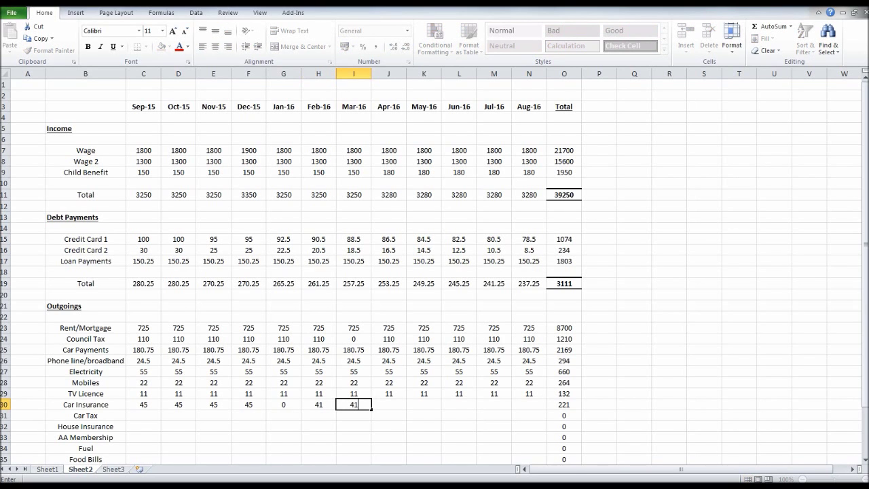
pyautogui.moveTo(318, 404); pyautogui.dragTo(543, 407)
# Enter Car Tax of 16 for Sep-15 and Oct-15 and copy it across every month through Aug-16
pyautogui.scroll(-2, 543, 408)
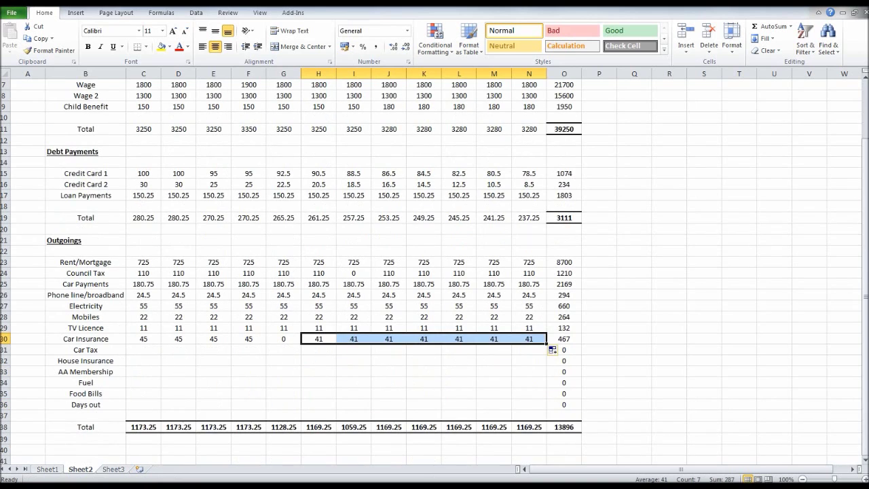
pyautogui.click(143, 350)
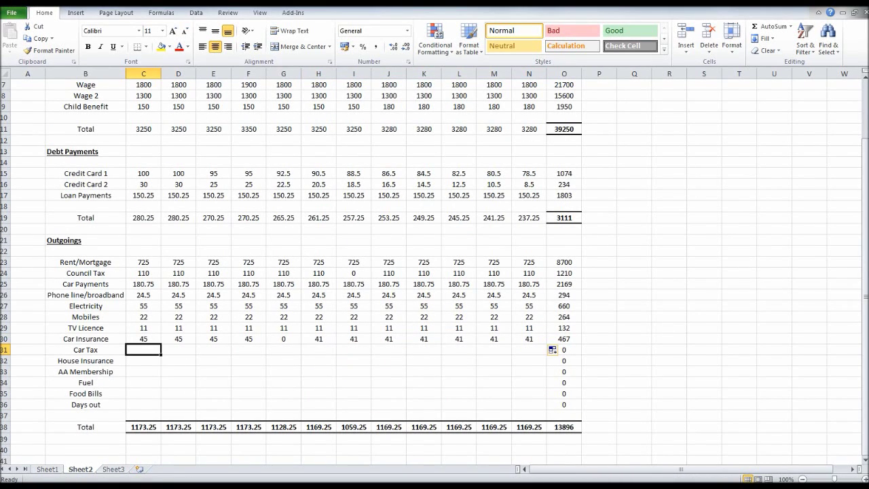
pyautogui.write('16')
pyautogui.press('Tab')
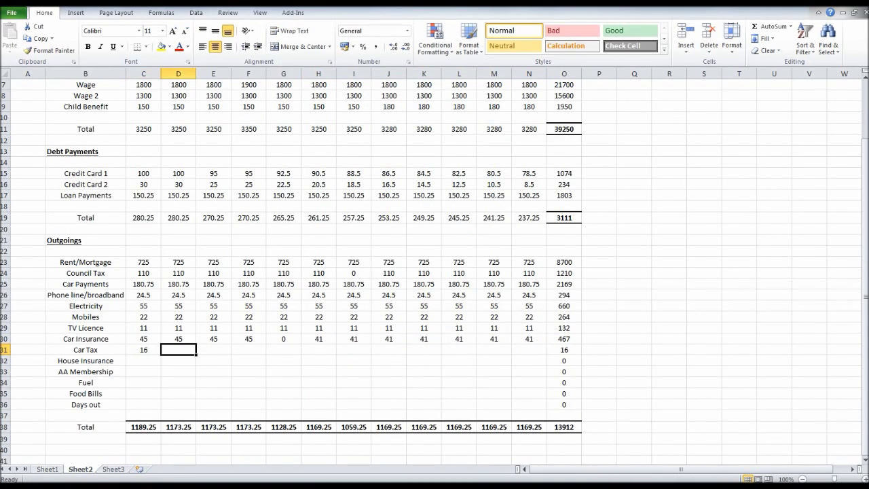
pyautogui.write('16')
pyautogui.press('Return')
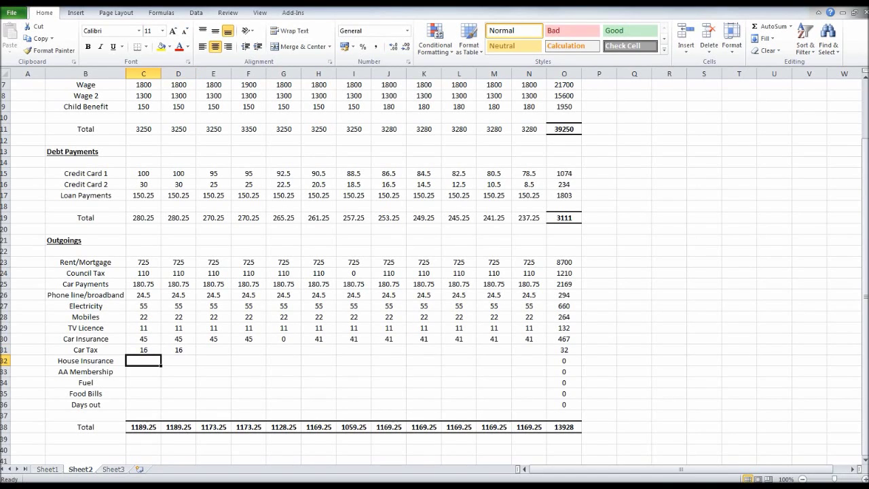
pyautogui.press('Up')
pyautogui.hotkey('shift', 'Right')
pyautogui.moveTo(196, 355); pyautogui.dragTo(544, 355)
# Enter House Insurance of 6 for Sep-15 and Oct-15 and copy it across every month through Aug-16
pyautogui.press('Down')
pyautogui.write('5')
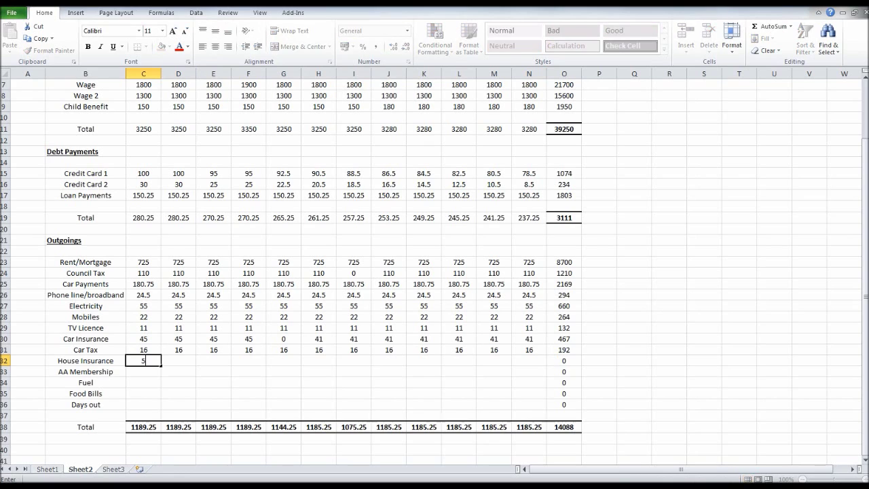
pyautogui.press('Tab')
pyautogui.write('6')
pyautogui.press('Tab')
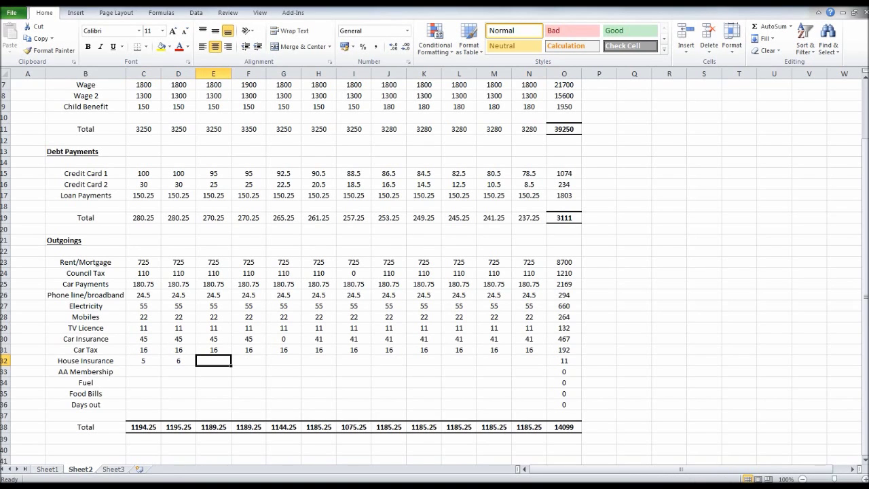
pyautogui.click(142, 360)
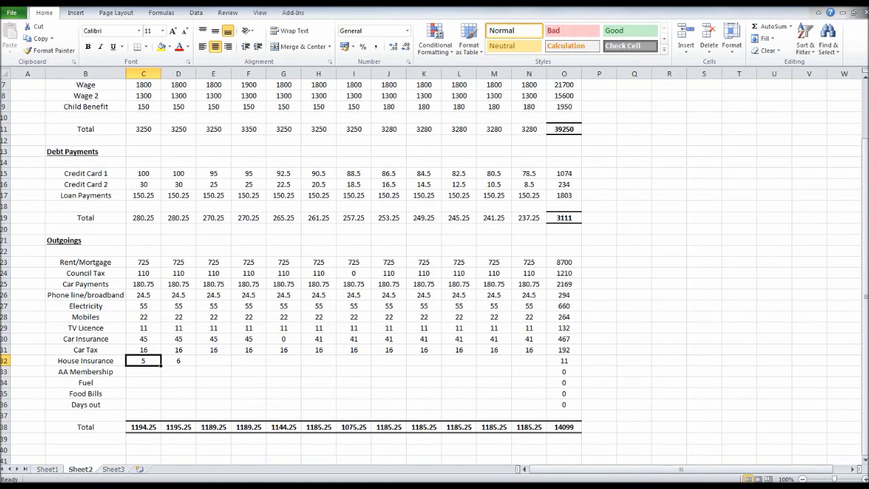
pyautogui.write('6')
pyautogui.press('Return')
pyautogui.moveTo(139, 361); pyautogui.dragTo(536, 362)
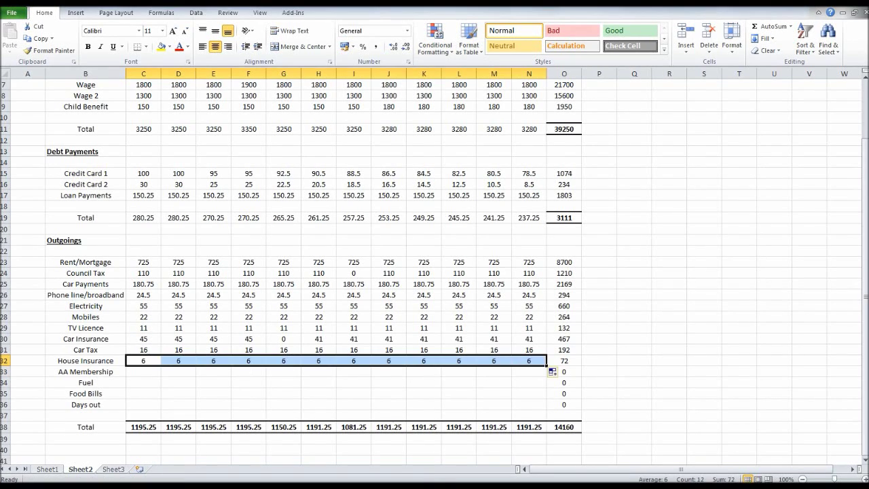
# Enter 0 for AA Membership in Sep-15 and in each month from Nov-15 to Mar-16, leaving Oct-15 blank
pyautogui.click(143, 371)
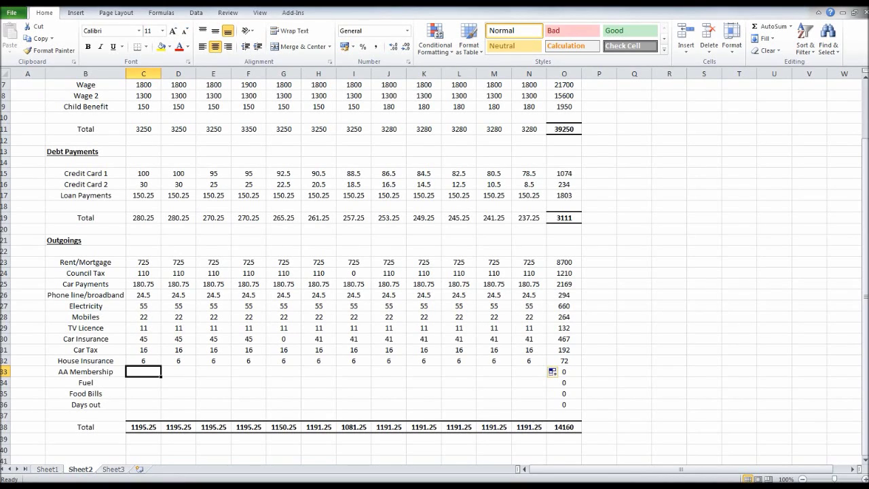
pyautogui.write('0')
pyautogui.press('Right')
pyautogui.press('Right')
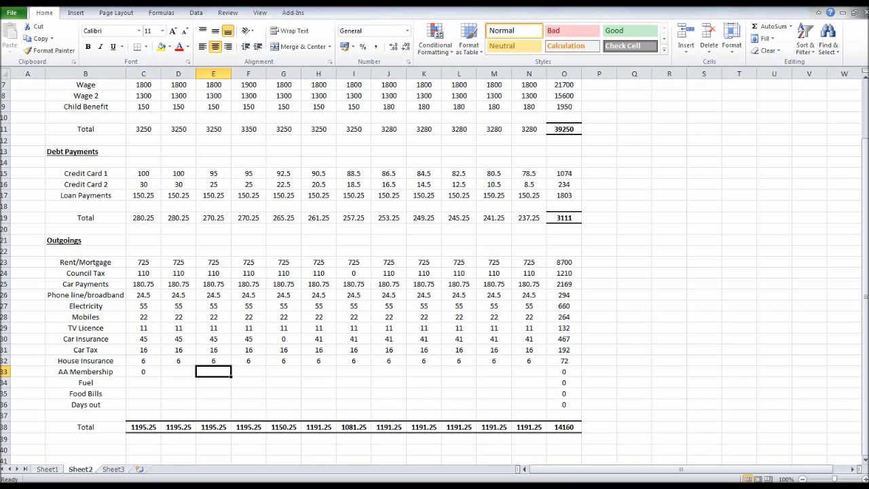
pyautogui.write('0\t0\t0\t0\t0')
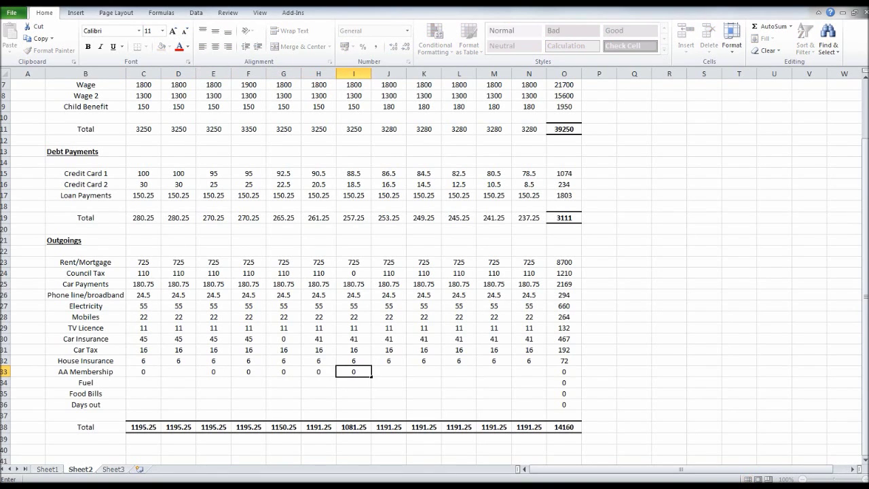
pyautogui.scroll(2, 434, 272)
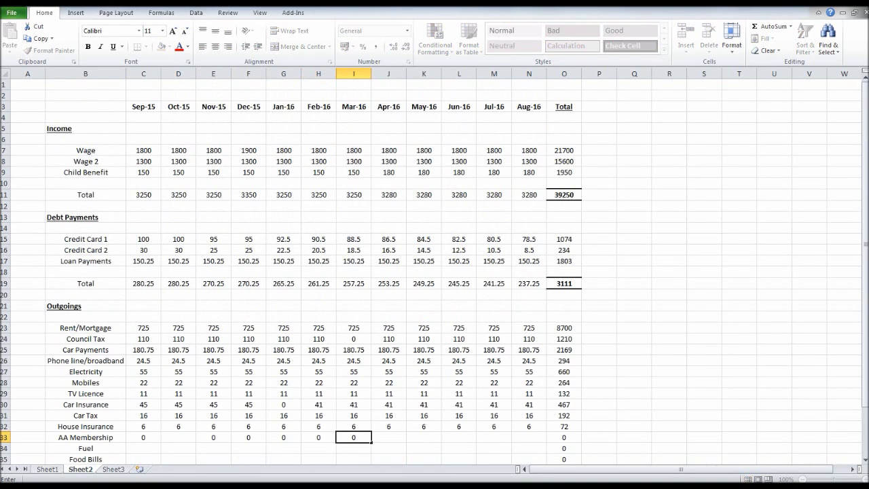
pyautogui.press('Tab')
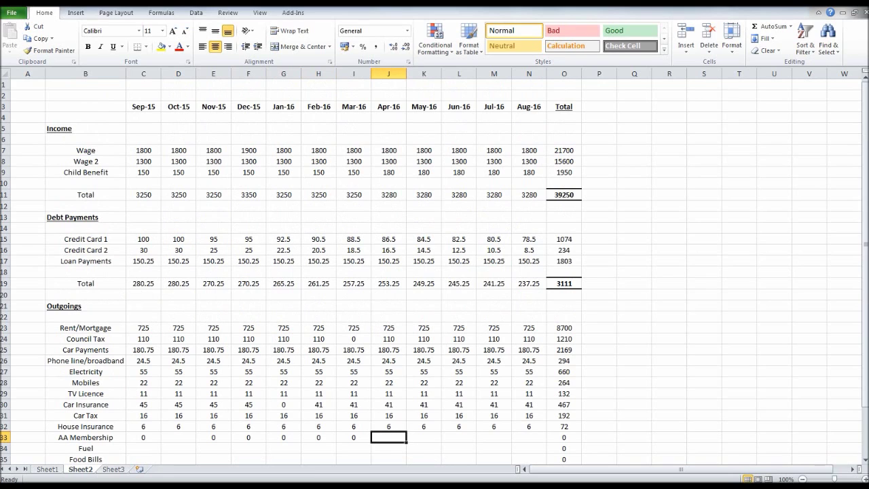
# Enter AA Membership of 68 for Apr-16 and 0 for each month from May-16 to Aug-16
pyautogui.write('68')
pyautogui.press('Return')
pyautogui.click(424, 437)
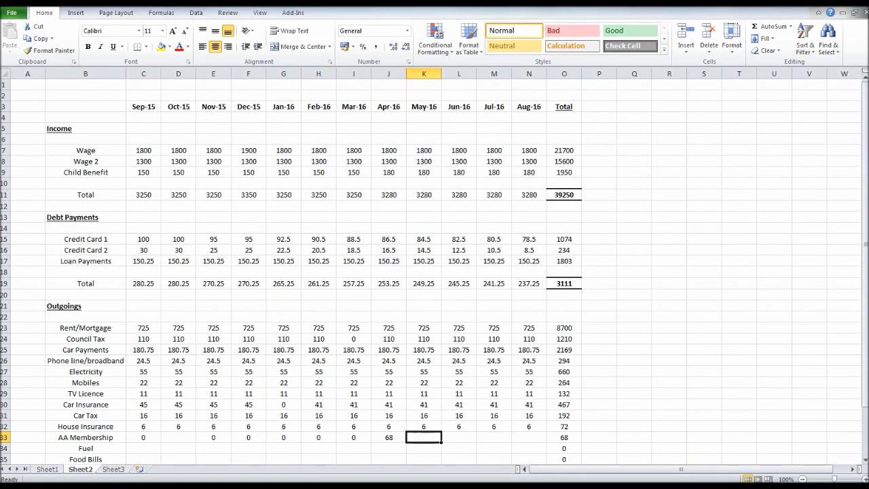
pyautogui.write('0')
pyautogui.press('Tab')
pyautogui.write('0')
pyautogui.press('Tab')
pyautogui.write('0')
pyautogui.press('Tab')
pyautogui.write('0')
pyautogui.press('Tab')
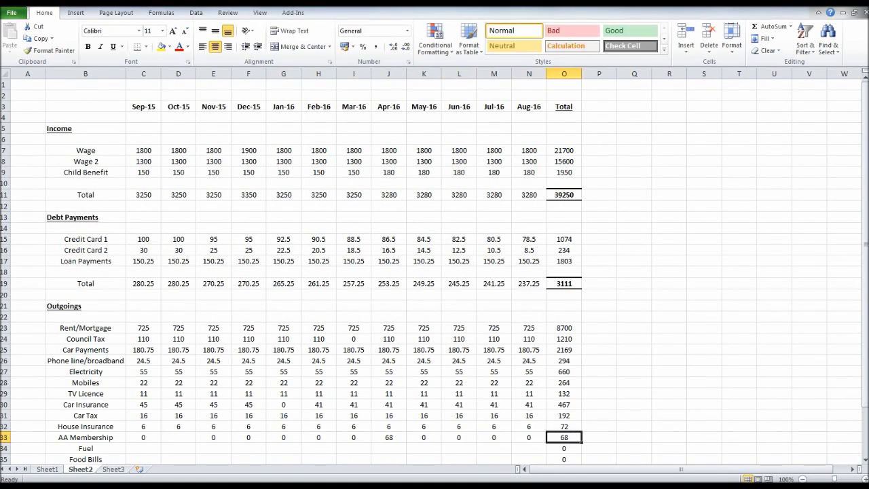
# Enter 0 for AA Membership in Oct-15
pyautogui.scroll(-3, 434, 271)
pyautogui.click(178, 338)
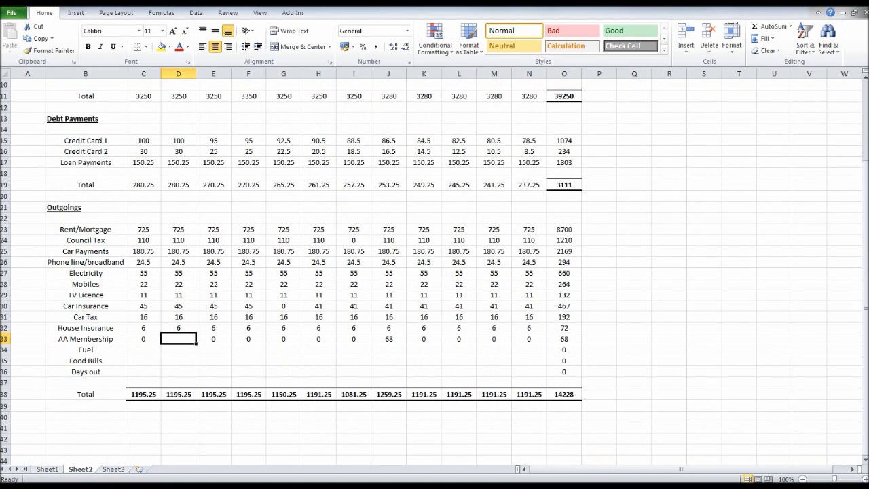
pyautogui.hotkey('ctrl', 'b')
pyautogui.hotkey('ctrl', 'b')
pyautogui.write('0')
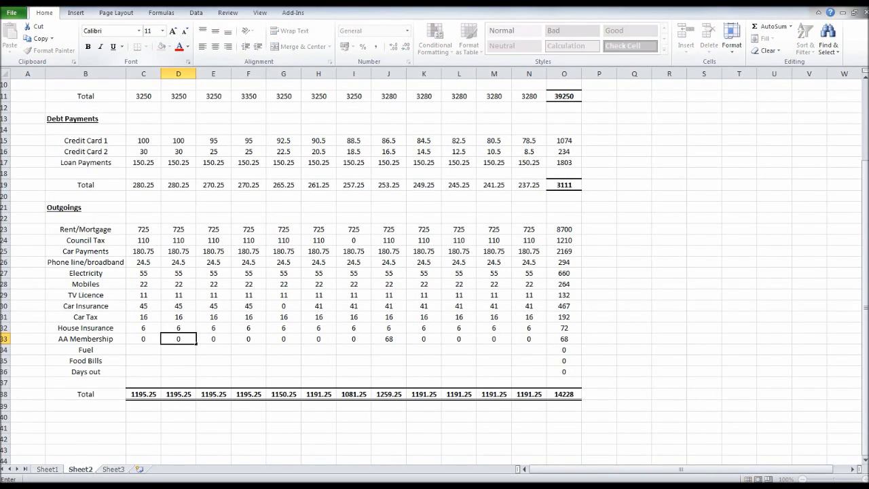
pyautogui.press('Return')
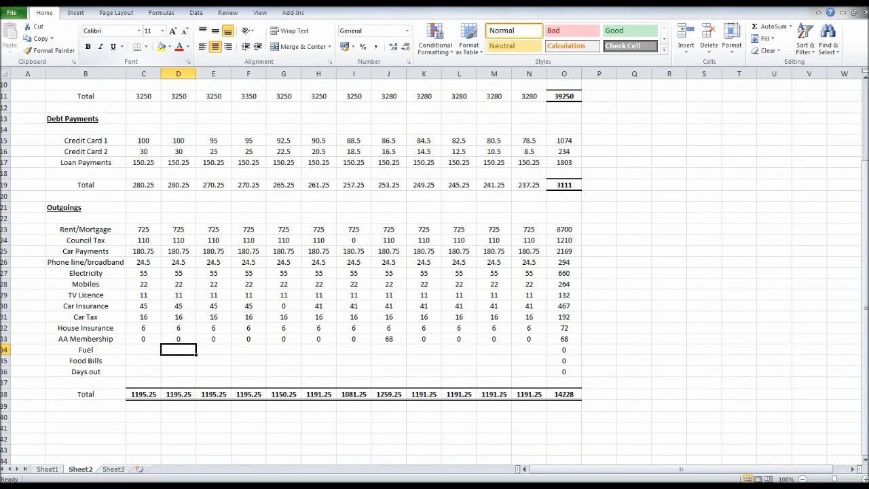
# Enter Fuel of 140 for Sep-15 and Oct-15 and copy it across every month through Aug-16
pyautogui.click(143, 350)
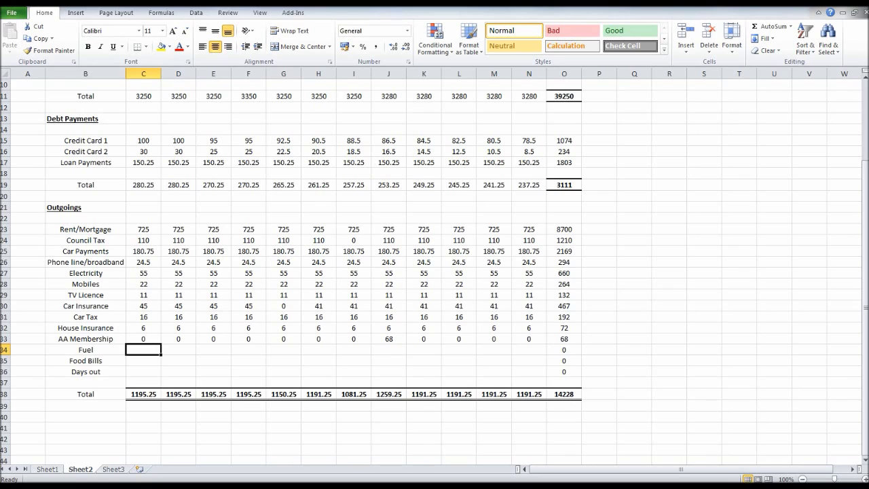
pyautogui.click(85, 350)
pyautogui.press('Down')
pyautogui.press('Down')
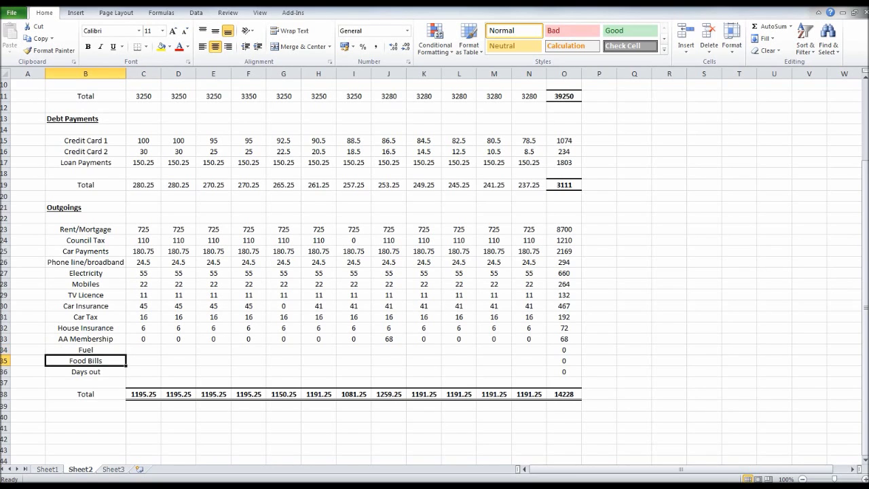
pyautogui.press('Up')
pyautogui.press('Up')
pyautogui.click(143, 349)
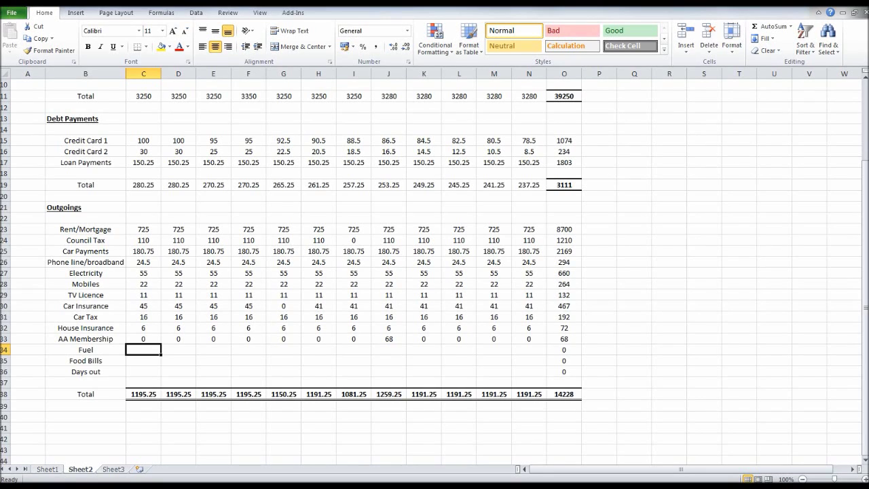
pyautogui.write('140')
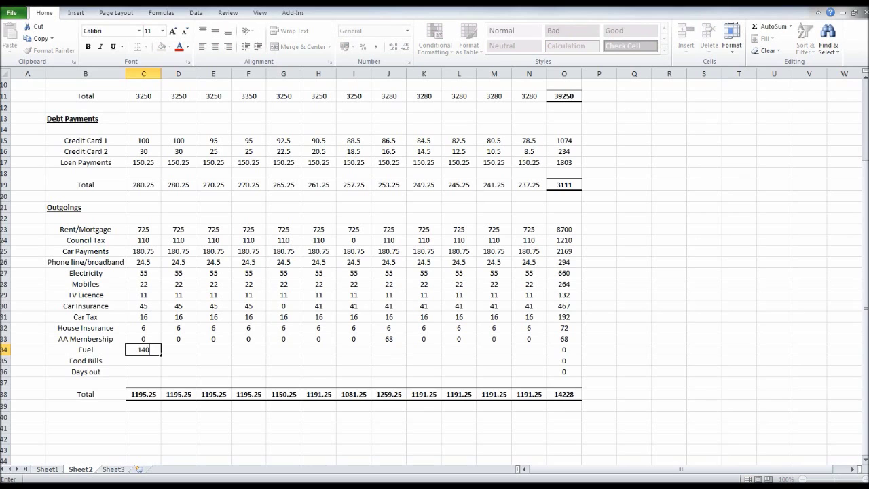
pyautogui.press('Tab')
pyautogui.write('140')
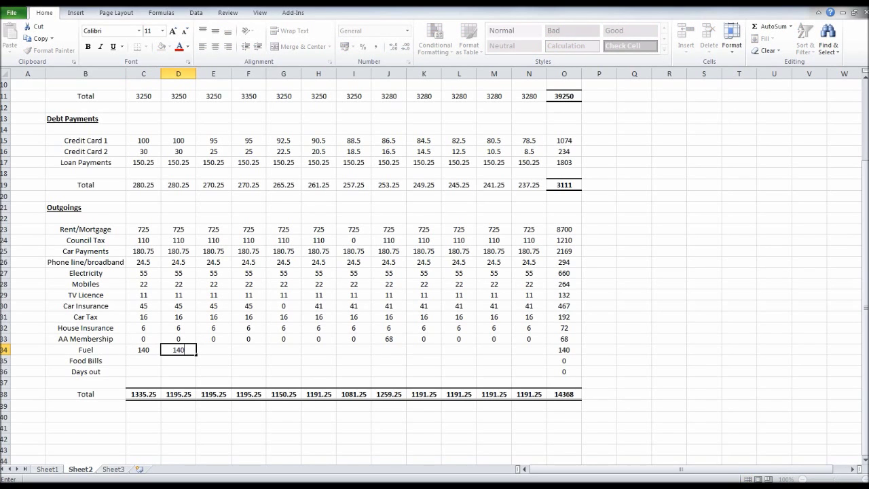
pyautogui.moveTo(143, 350); pyautogui.dragTo(533, 354)
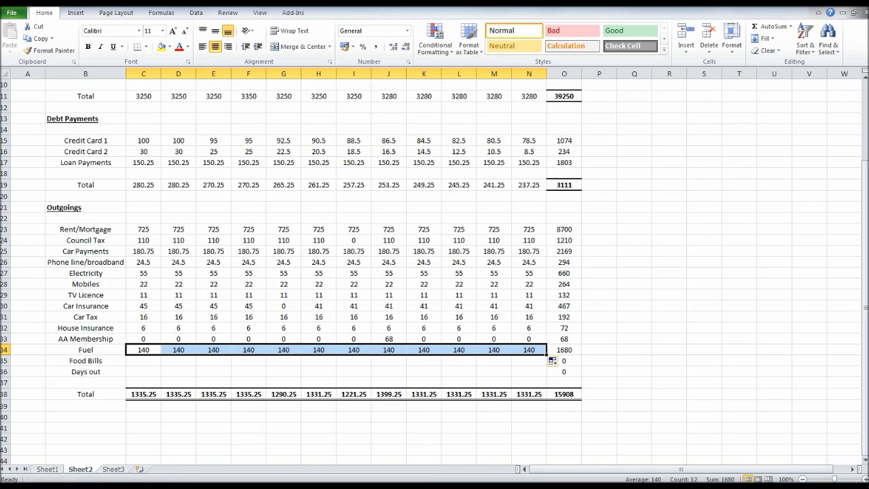
# Enter Food Bills of 400 for Sep-15 and Oct-15 and copy it across every month through Aug-16
pyautogui.press('Down')
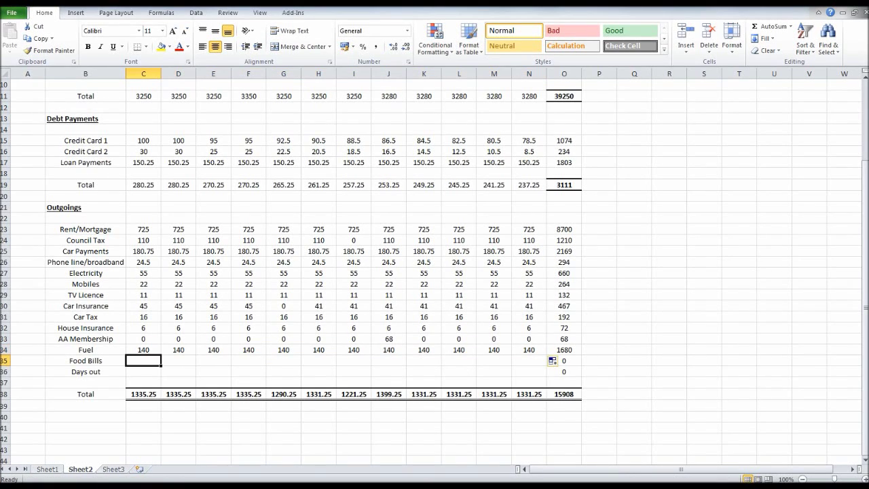
pyautogui.write('400')
pyautogui.press('Return')
pyautogui.press('Right')
pyautogui.press('Up')
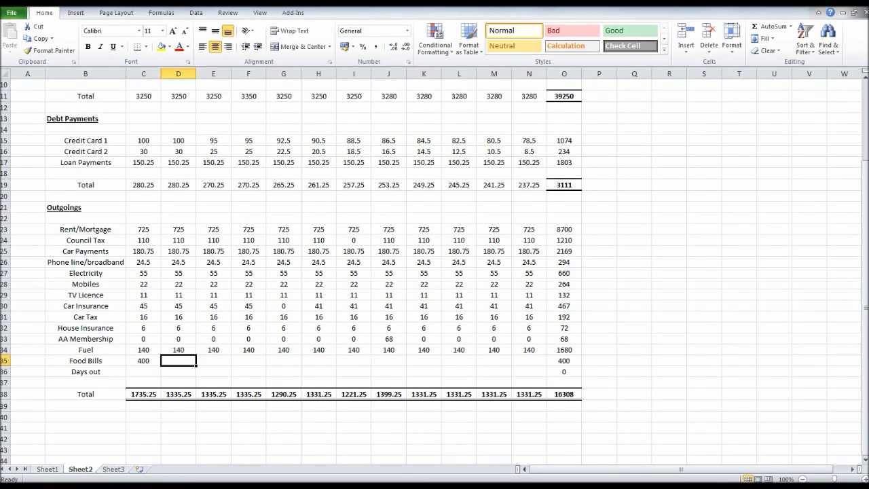
pyautogui.write('400')
pyautogui.press('Return')
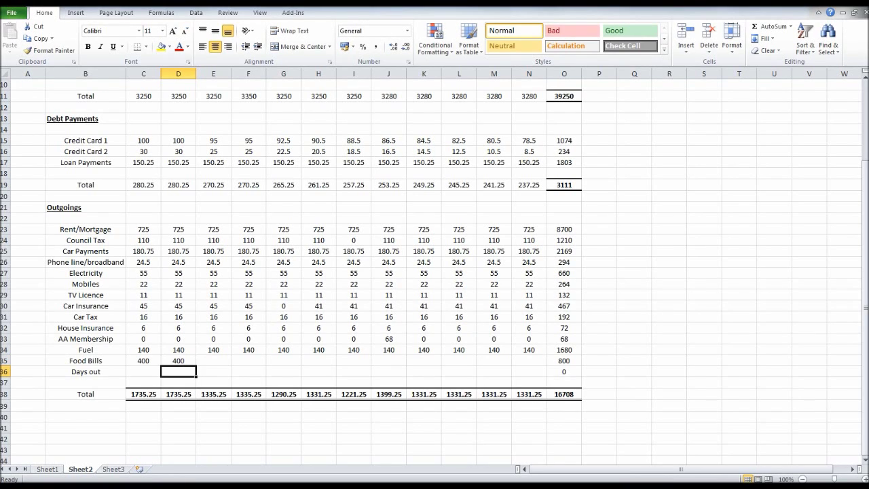
pyautogui.moveTo(143, 360); pyautogui.dragTo(543, 363)
# Enter Days out of 300 for Sep-15 and Oct-15
pyautogui.press('Down')
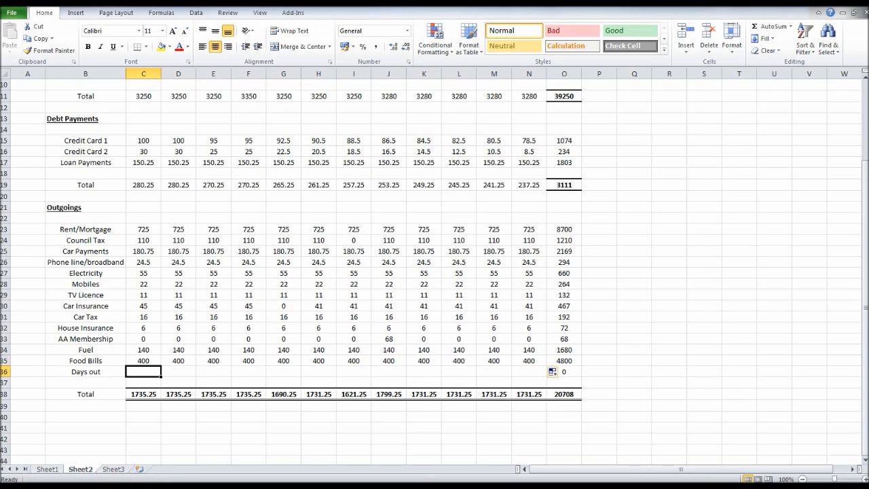
pyautogui.write('300')
pyautogui.press('Return')
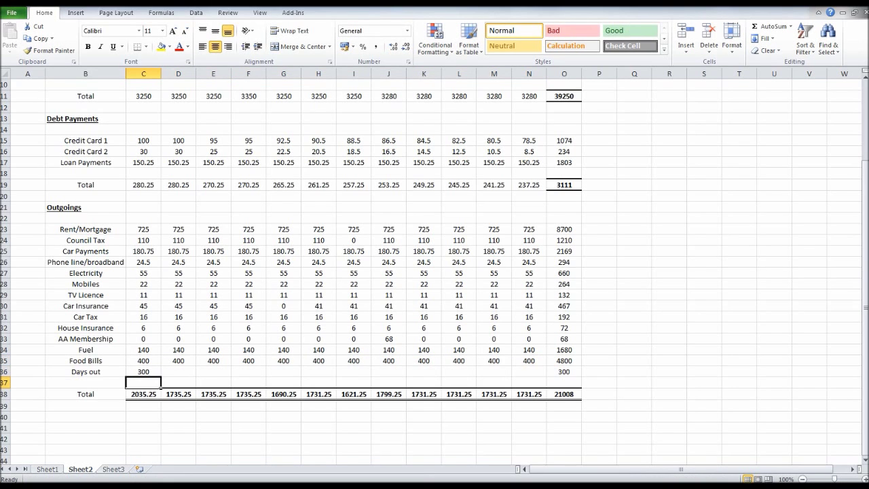
pyautogui.click(178, 372)
pyautogui.write('300')
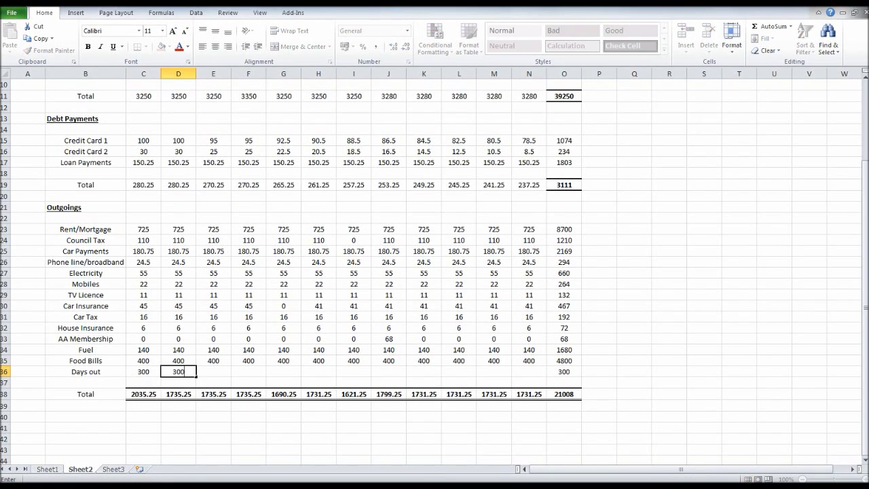
pyautogui.press('Tab')
# Enter Days out of 700 for Dec-15 and 300 for Nov-15
pyautogui.scroll(3, 435, 244)
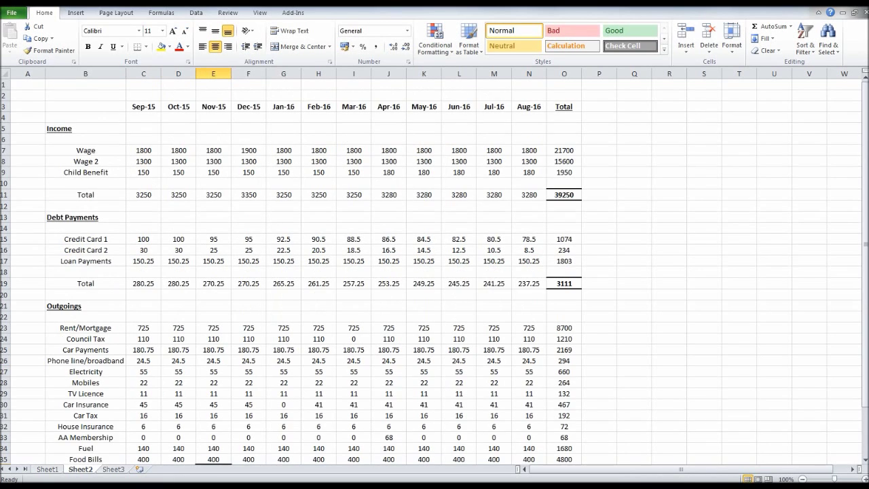
pyautogui.scroll(-4, 434, 271)
pyautogui.press('Tab')
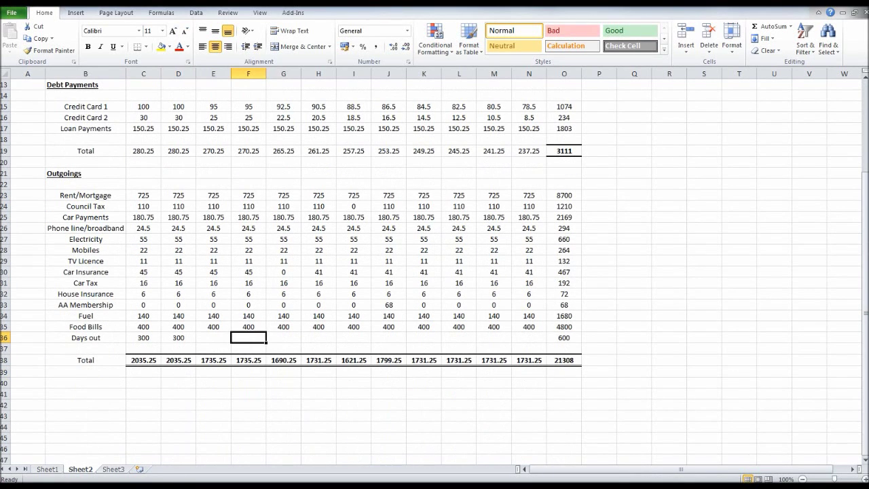
pyautogui.write('700')
pyautogui.press('Return')
pyautogui.click(213, 338)
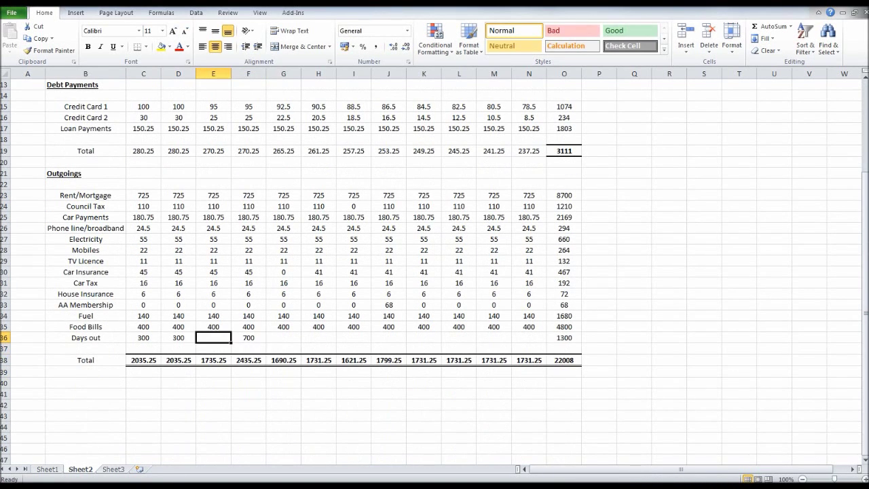
pyautogui.write('300')
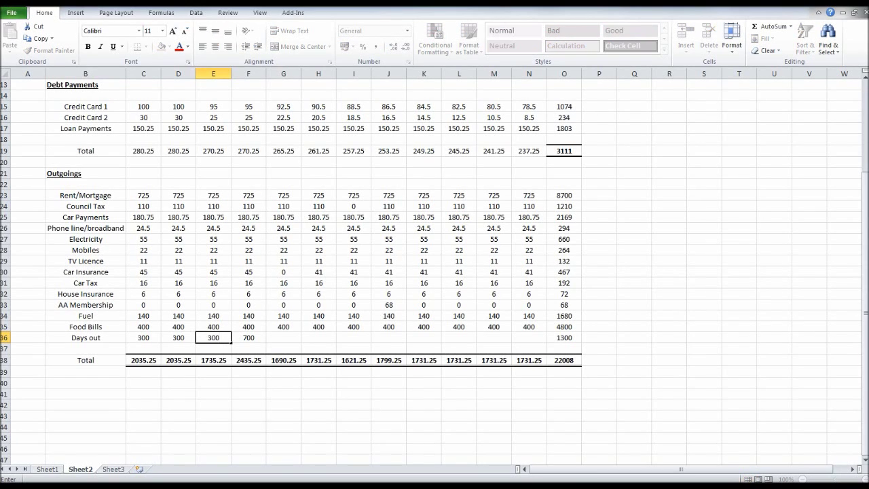
# Change the Dec-15 Fuel amount to 280
pyautogui.press('Up')
pyautogui.press('Right')
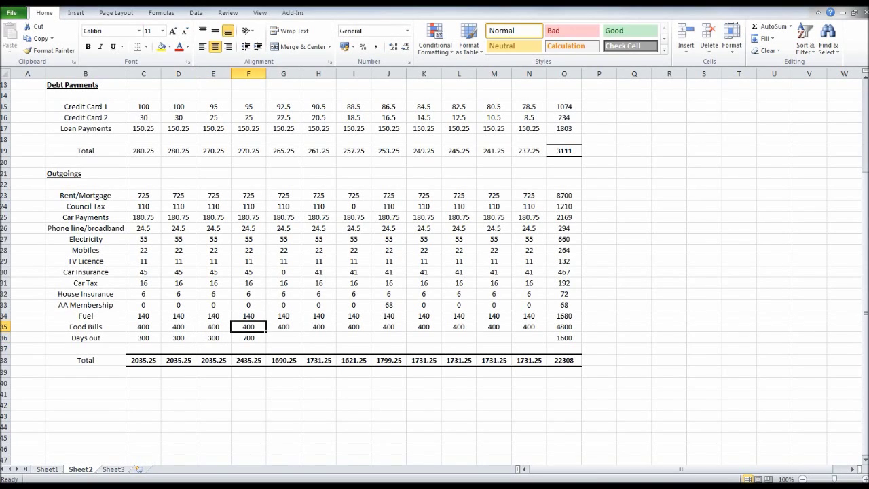
pyautogui.press('Up')
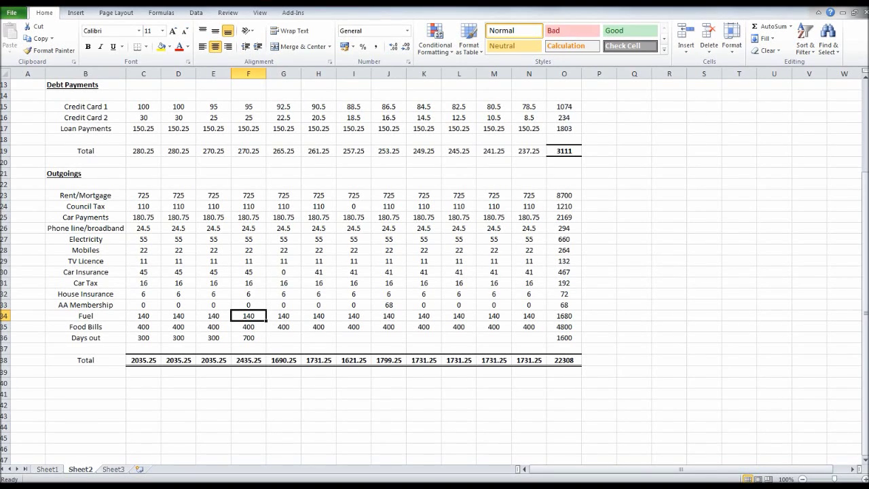
pyautogui.write('280')
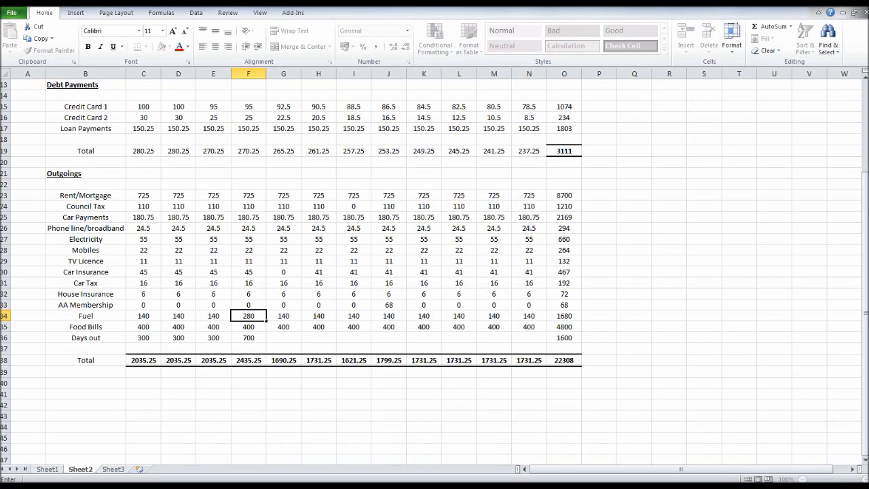
pyautogui.press('Return')
# Enter Days out of 300 for Jan-16 and copy it across every month through Aug-16
pyautogui.press('Return')
pyautogui.scroll(-1, 434, 271)
pyautogui.press('Right')
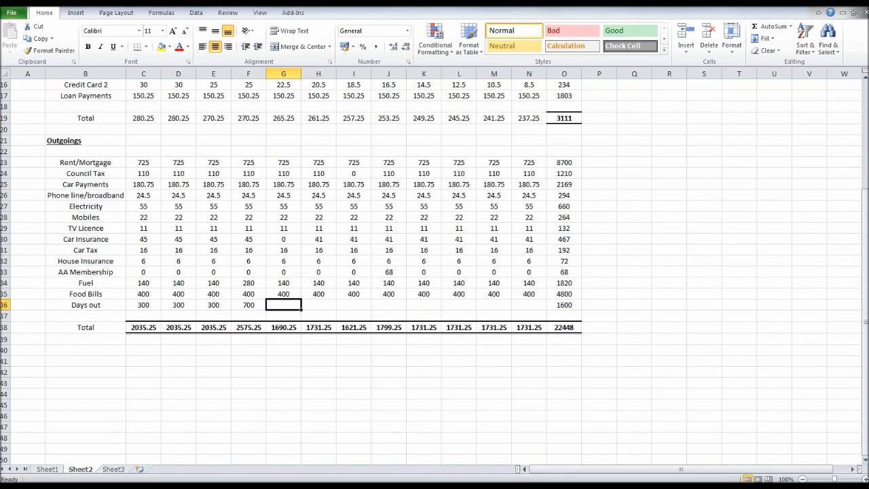
pyautogui.write('300')
pyautogui.press('Return')
pyautogui.press('Up')
pyautogui.moveTo(301, 311); pyautogui.dragTo(547, 312)
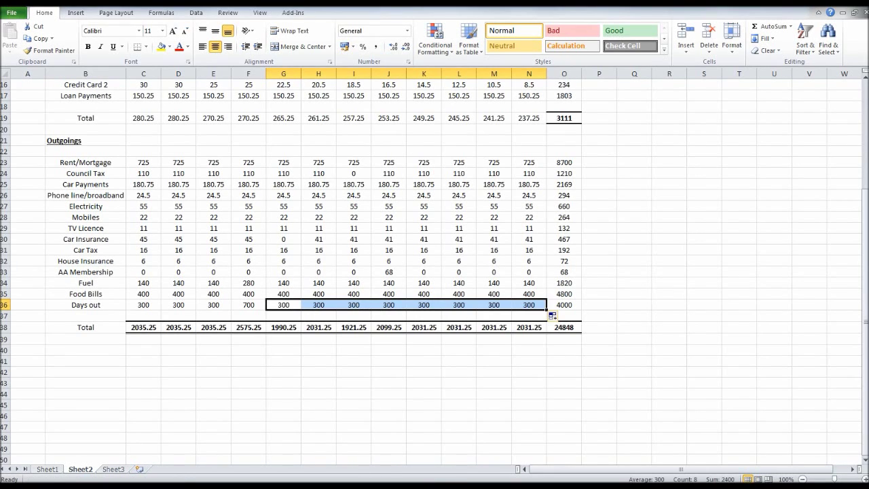
# Change the Dec-15 Food Bills amount to 600
pyautogui.click(247, 293)
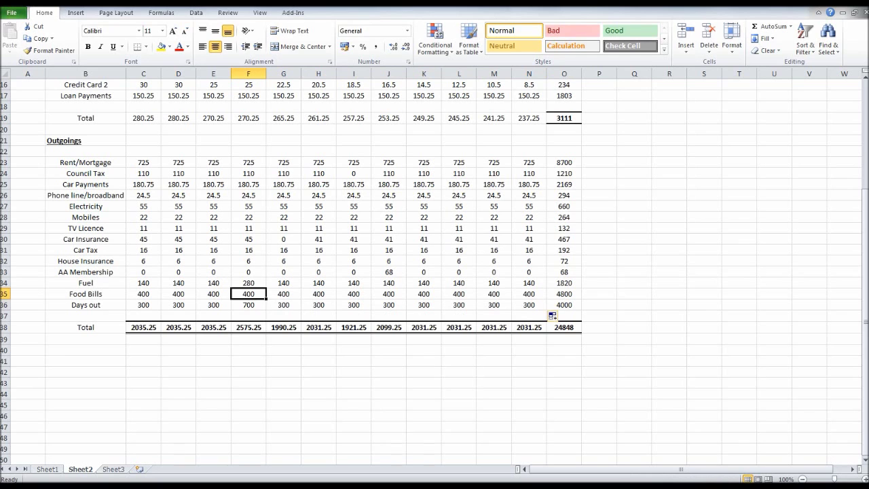
pyautogui.write('600')
pyautogui.press('Return')
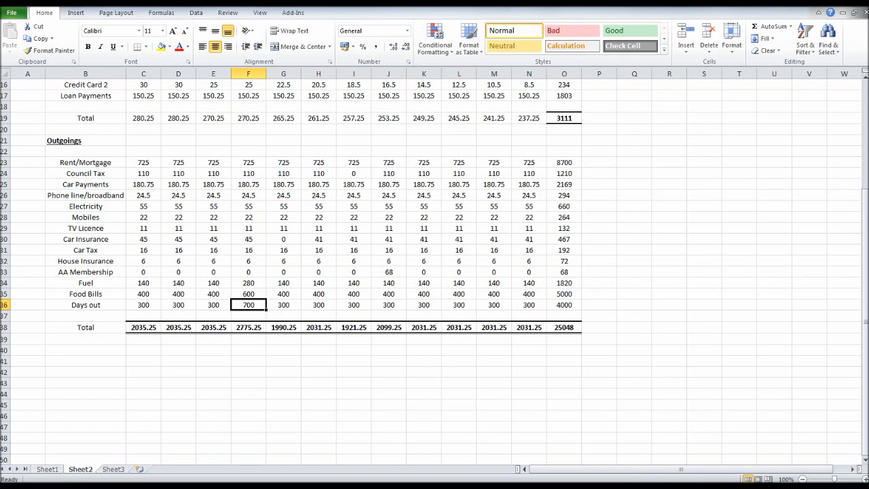
# Add the row label "Monies Remaining" in cell B40, below the Outgoings total
pyautogui.click(84, 350)
pyautogui.scroll(5, 435, 272)
pyautogui.scroll(-7, 435, 271)
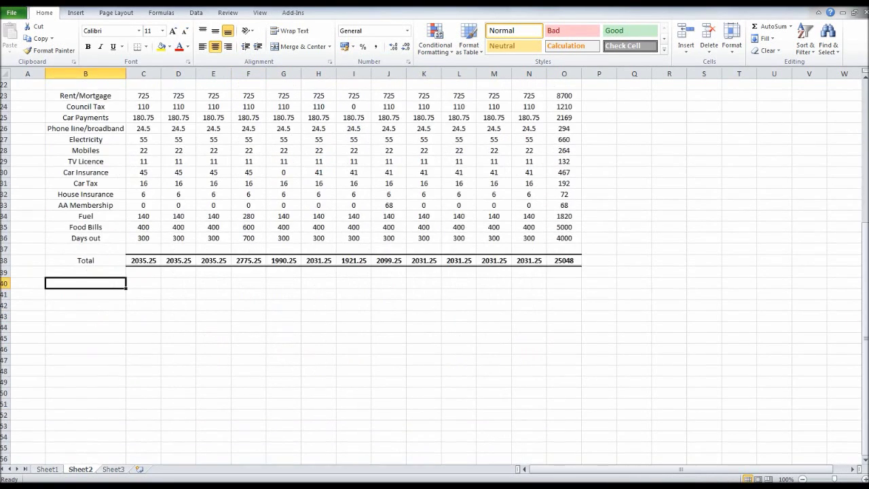
pyautogui.scroll(6, 435, 272)
pyautogui.scroll(-3, 435, 272)
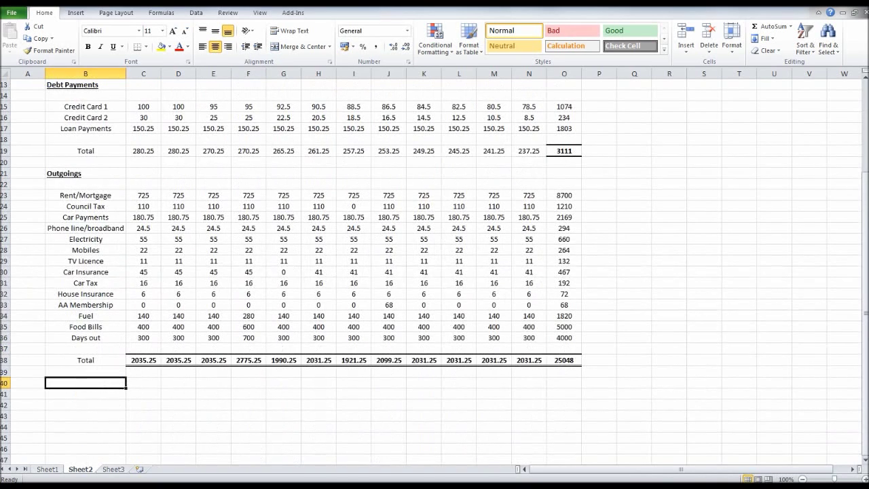
pyautogui.click(144, 382)
pyautogui.click(85, 383)
pyautogui.write('Monies')
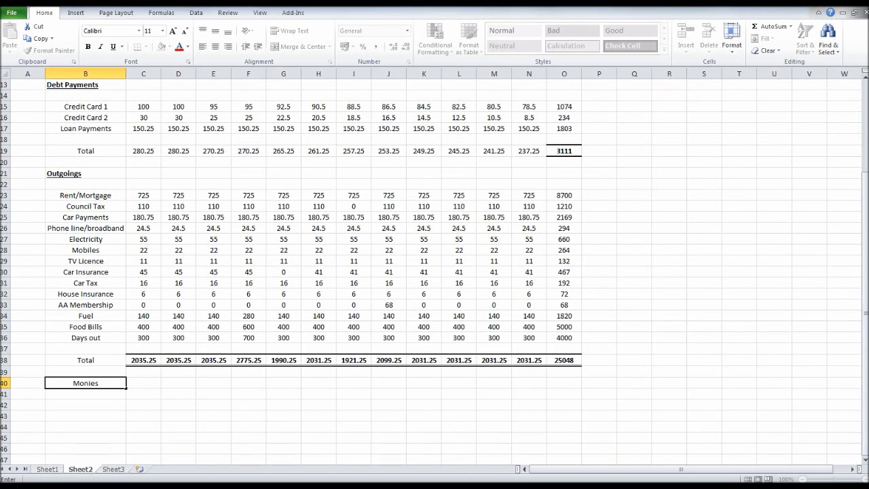
pyautogui.write(' Remaining')
pyautogui.press('Tab')
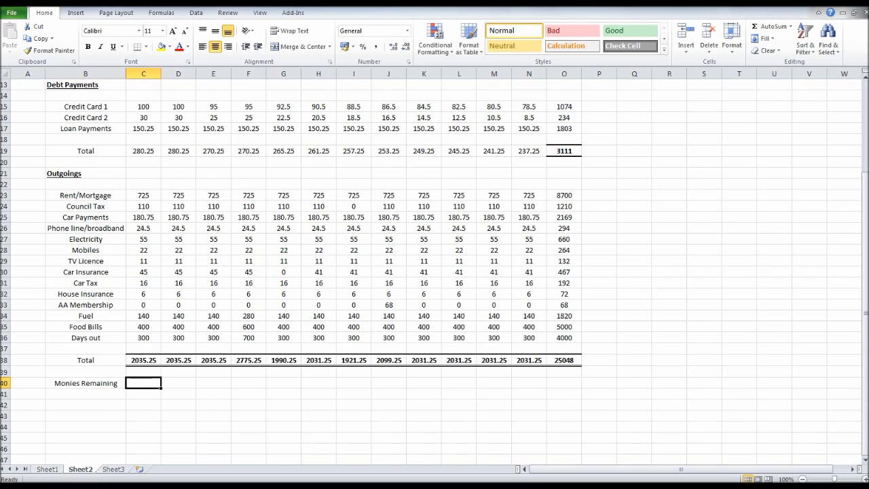
# Make the Monies Remaining label bold and underlined
pyautogui.click(84, 383)
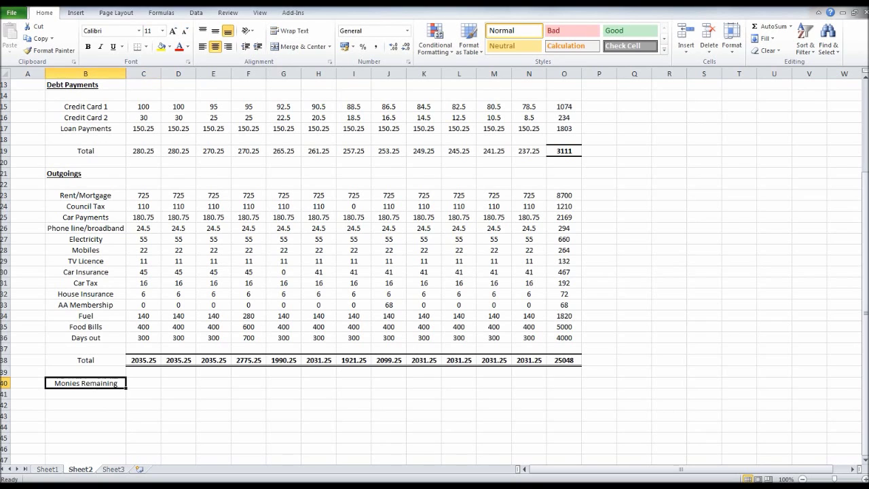
pyautogui.click(87, 46)
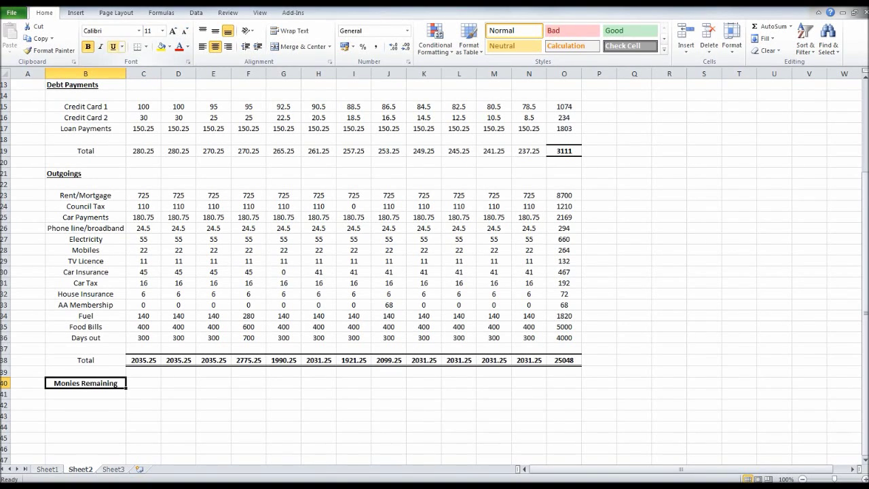
pyautogui.click(112, 47)
# Enter the formula =C11-C19-C38 in C40 to subtract Sep-15 debt payments and outgoings totals from the income total
pyautogui.click(144, 383)
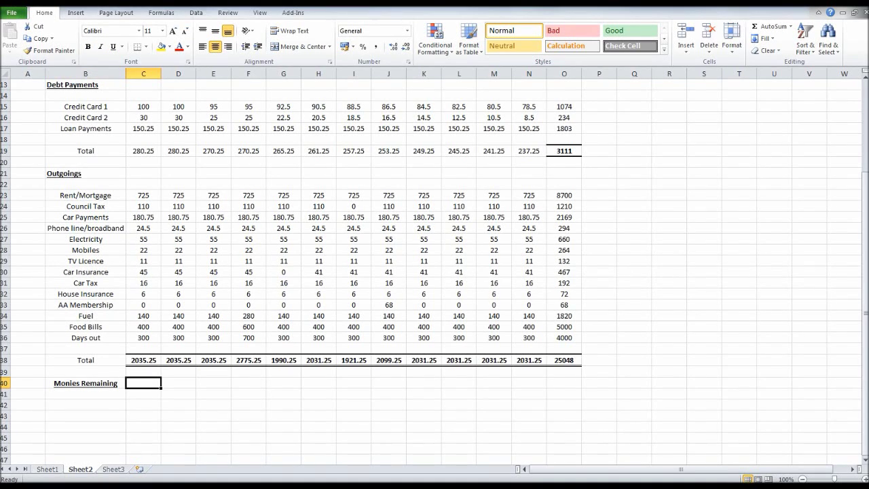
pyautogui.write('=')
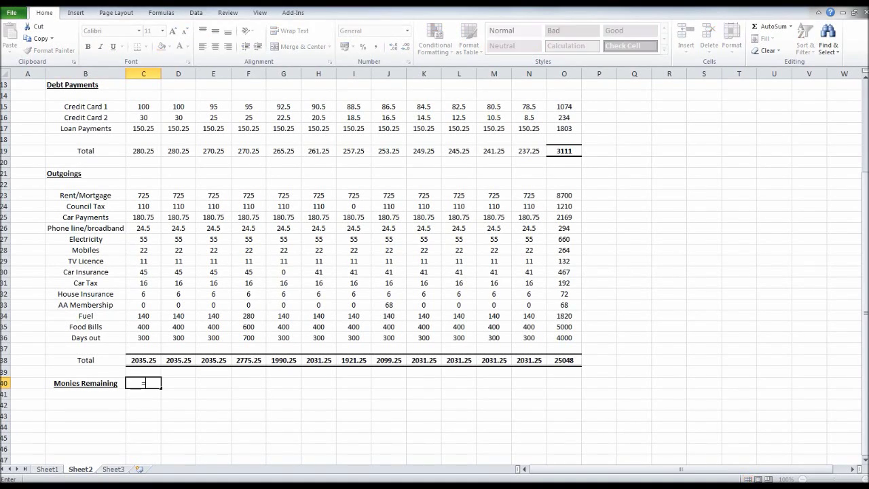
pyautogui.scroll(3, 435, 271)
pyautogui.click(143, 162)
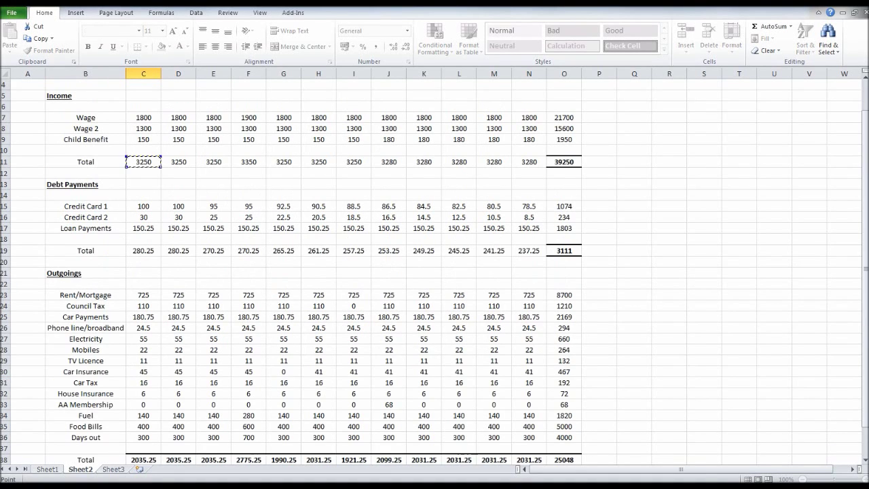
pyautogui.scroll(-2, 435, 272)
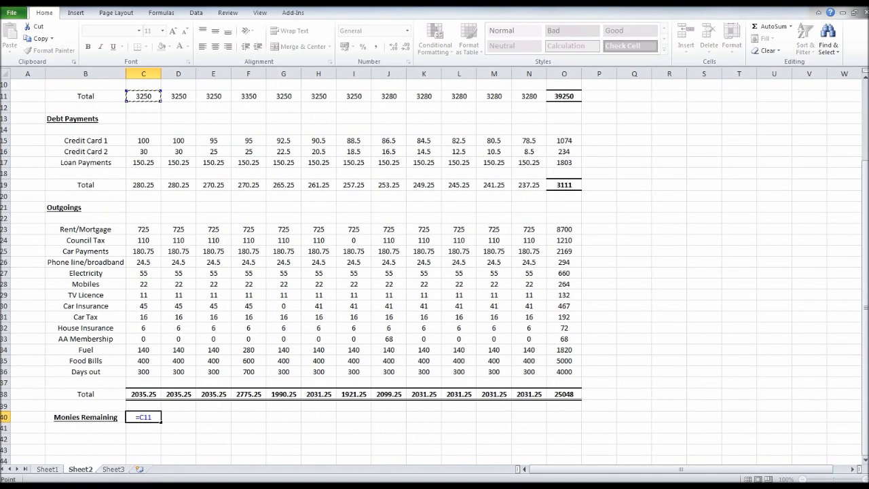
pyautogui.write('-')
pyautogui.click(143, 185)
pyautogui.write('-')
pyautogui.click(143, 394)
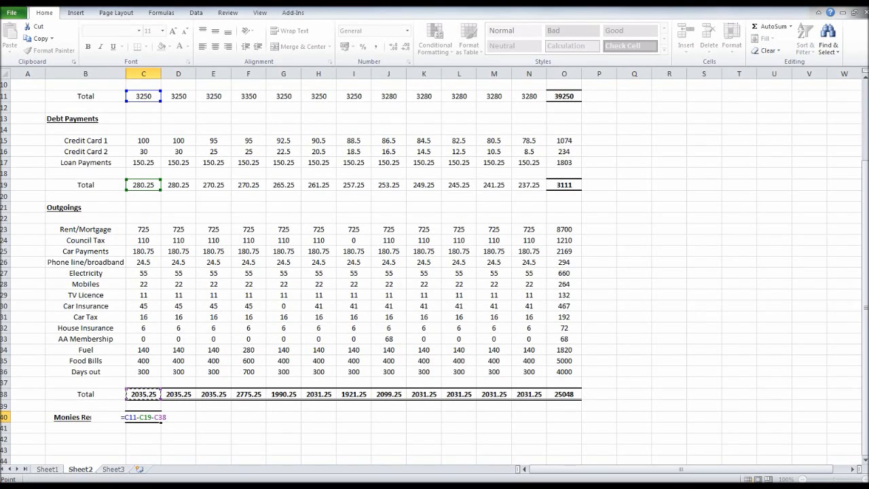
pyautogui.press('Return')
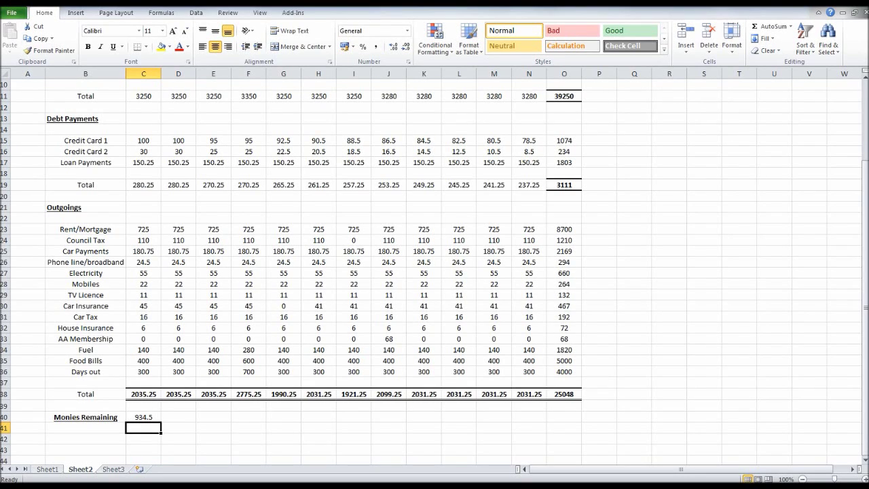
# Copy the Sep-15 Monies Remaining formula across every month through the Total column and make the row's figures bold
pyautogui.click(143, 417)
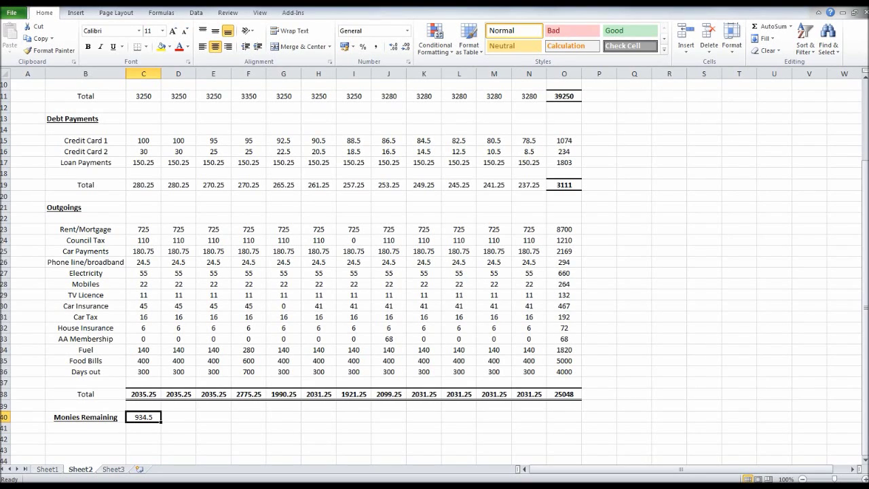
pyautogui.moveTo(161, 421); pyautogui.dragTo(577, 418)
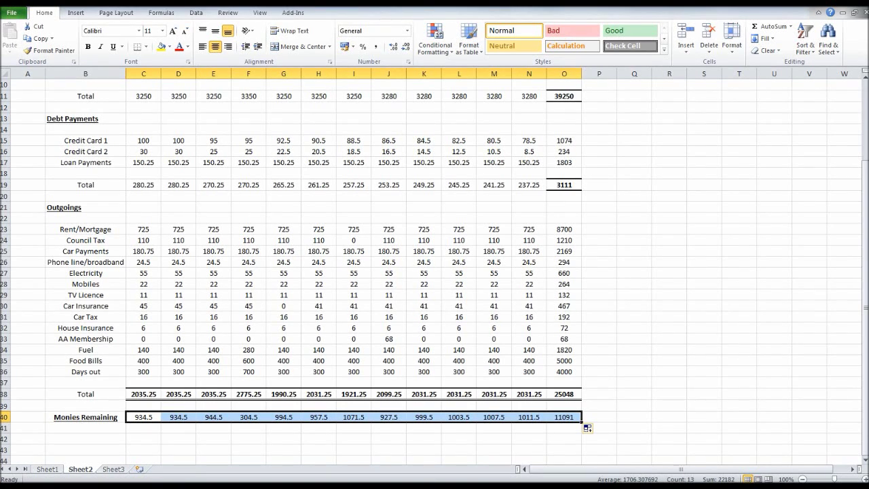
pyautogui.click(87, 46)
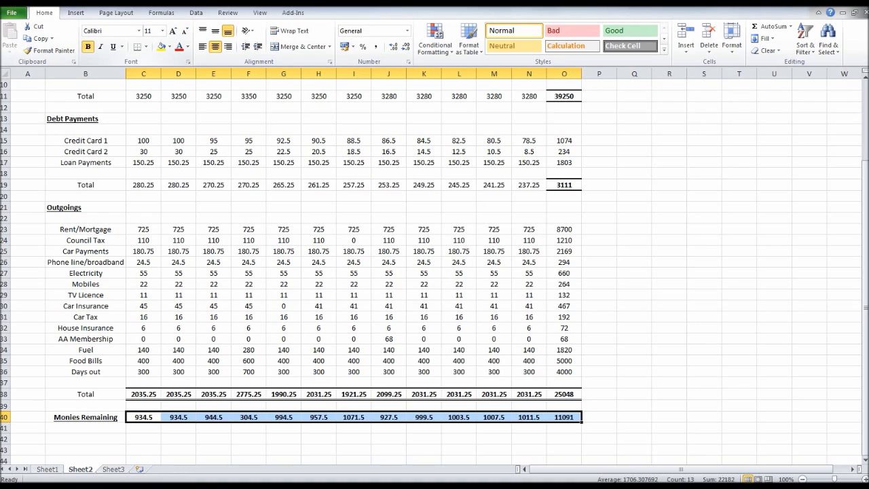
# Apply thick top and bottom borders to the Monies Remaining figures in C40:O40
pyautogui.rightClick(145, 420)
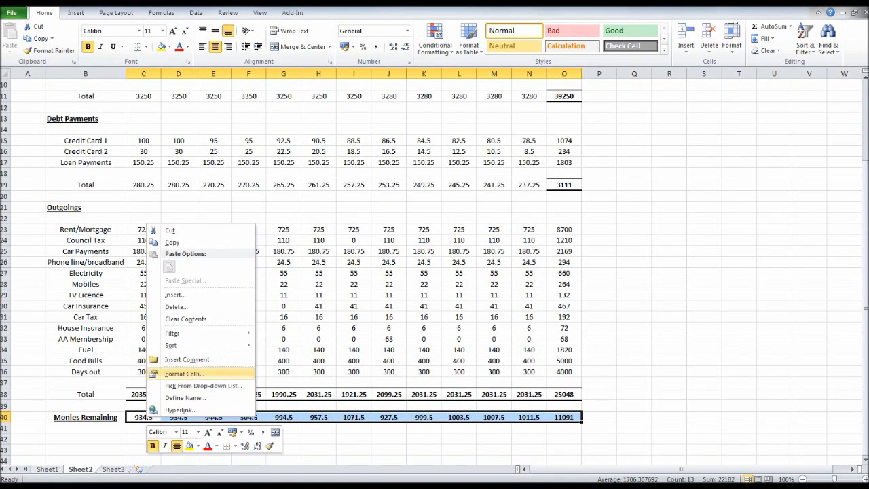
pyautogui.click(173, 384)
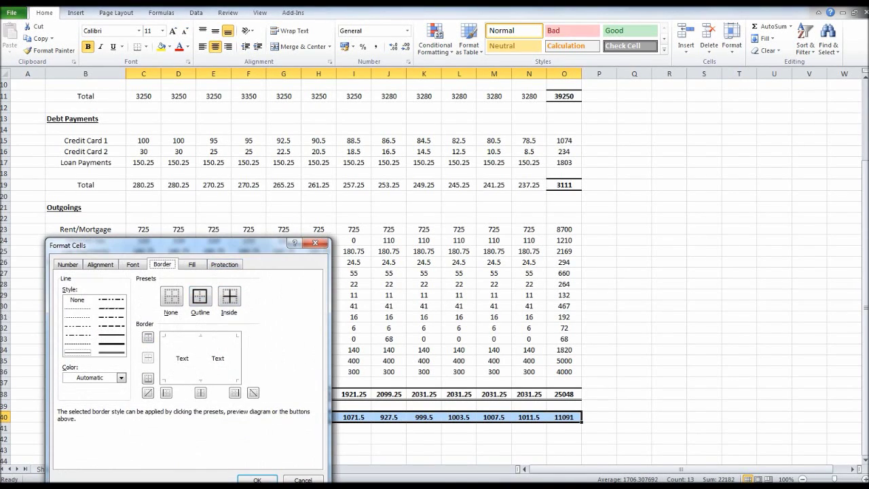
pyautogui.click(111, 344)
pyautogui.click(147, 337)
pyautogui.click(147, 378)
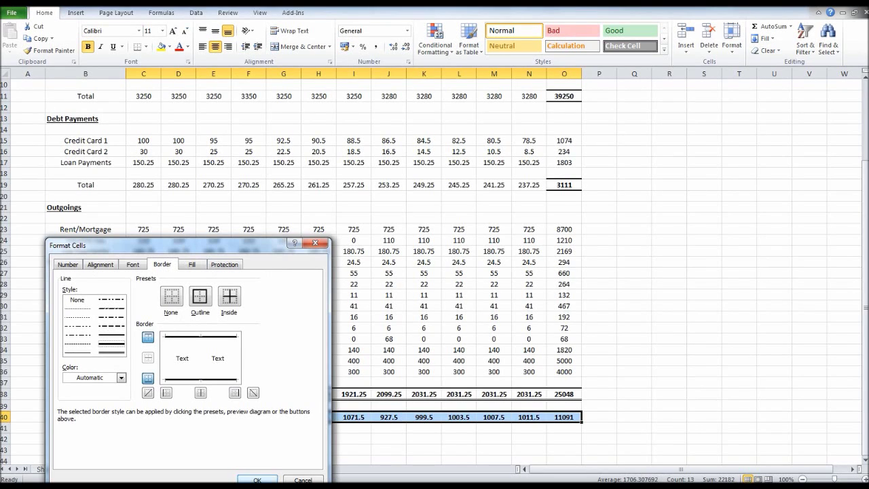
pyautogui.click(257, 479)
# Remove the top and bottom borders from the Outgoings total figures in C38:O38
pyautogui.moveTo(143, 394); pyautogui.dragTo(568, 395)
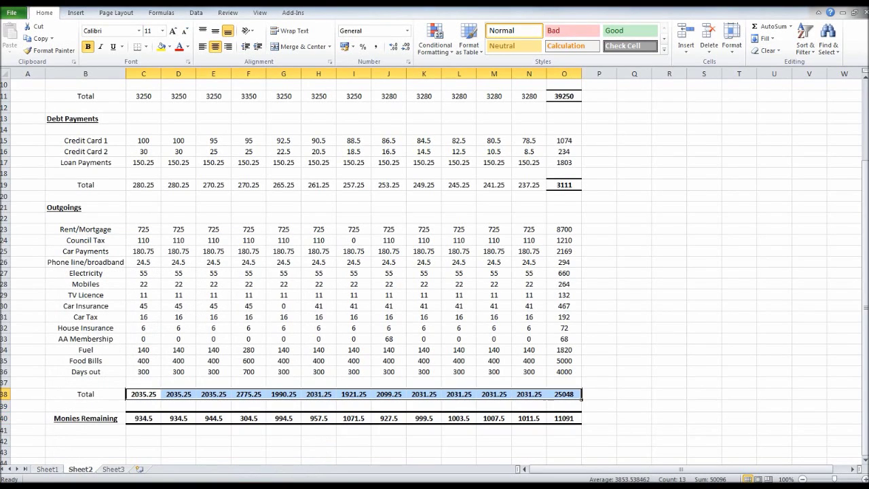
pyautogui.rightClick(567, 397)
pyautogui.click(606, 351)
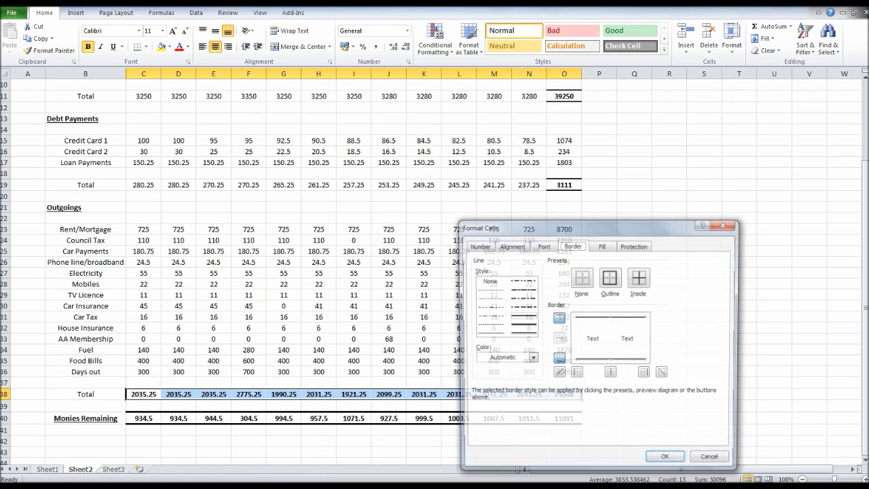
pyautogui.click(487, 281)
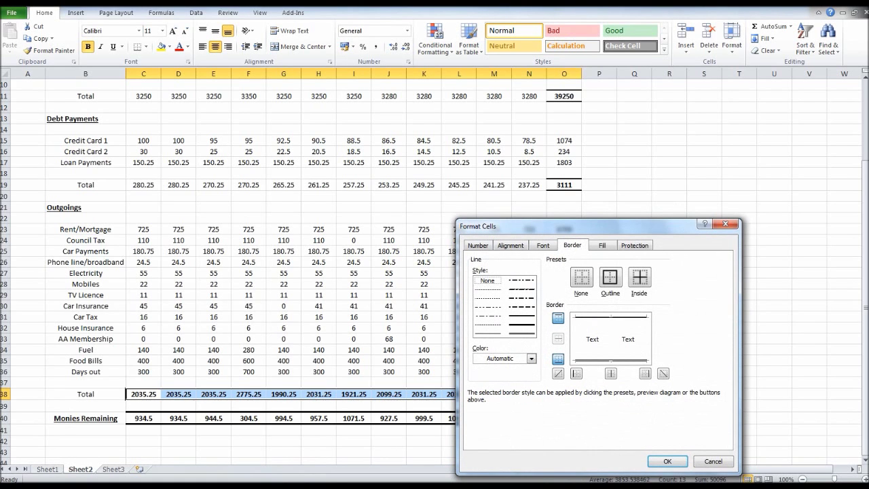
pyautogui.click(611, 316)
pyautogui.click(610, 360)
pyautogui.click(668, 461)
pyautogui.click(563, 371)
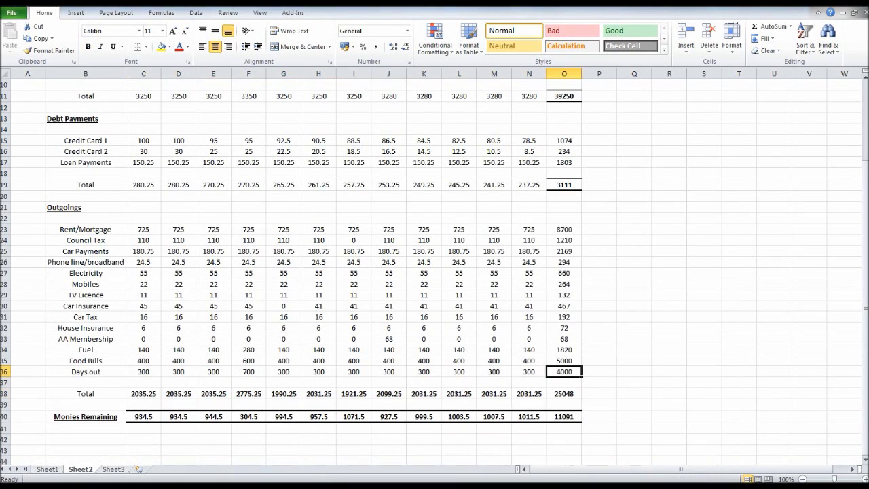
pyautogui.click(564, 393)
# Examine the Monies Remaining row, comparing the monthly figures from Sep-15 to Aug-16, including Dec-15, with the yearly total
pyautogui.scroll(-3, 435, 265)
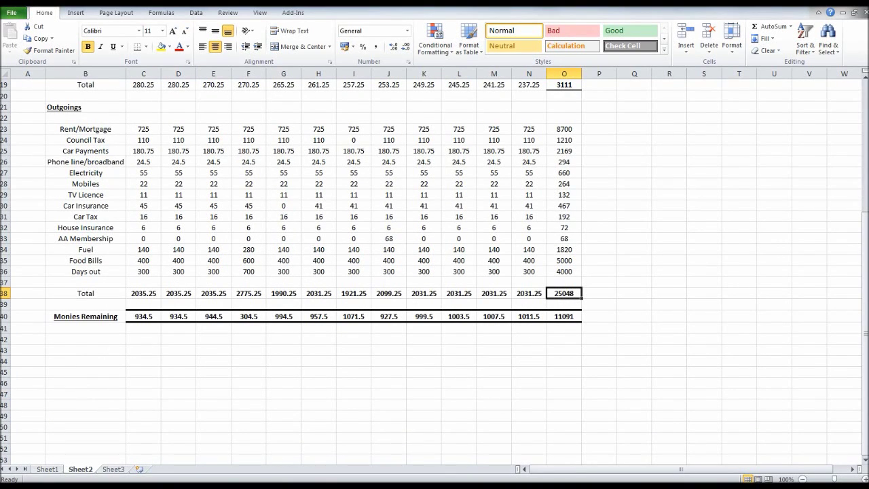
pyautogui.click(144, 316)
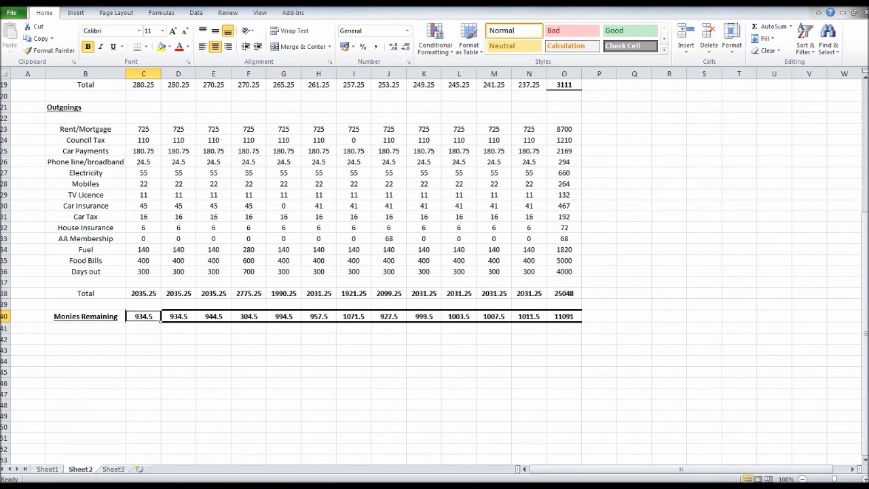
pyautogui.moveTo(144, 317); pyautogui.dragTo(546, 320)
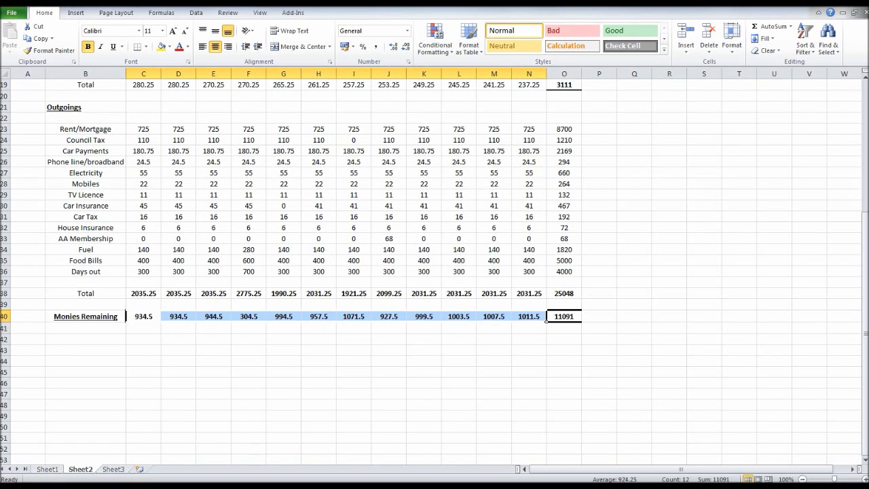
pyautogui.scroll(6, 548, 319)
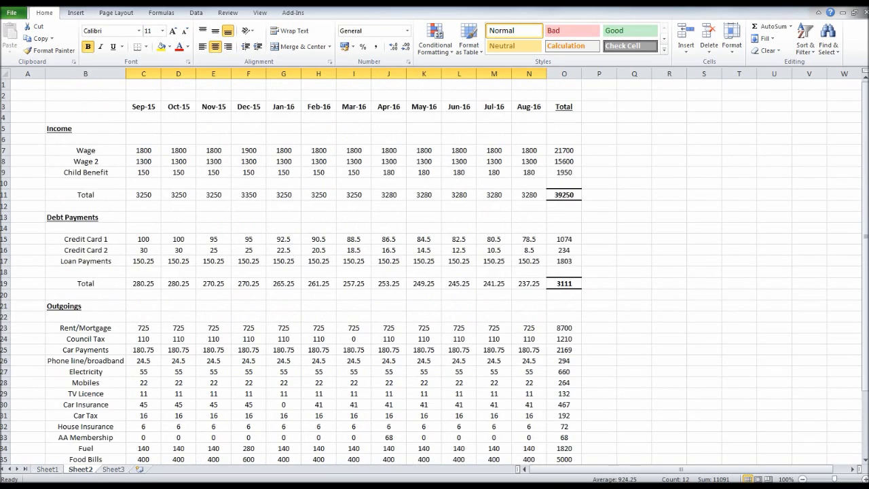
pyautogui.scroll(-2, 548, 319)
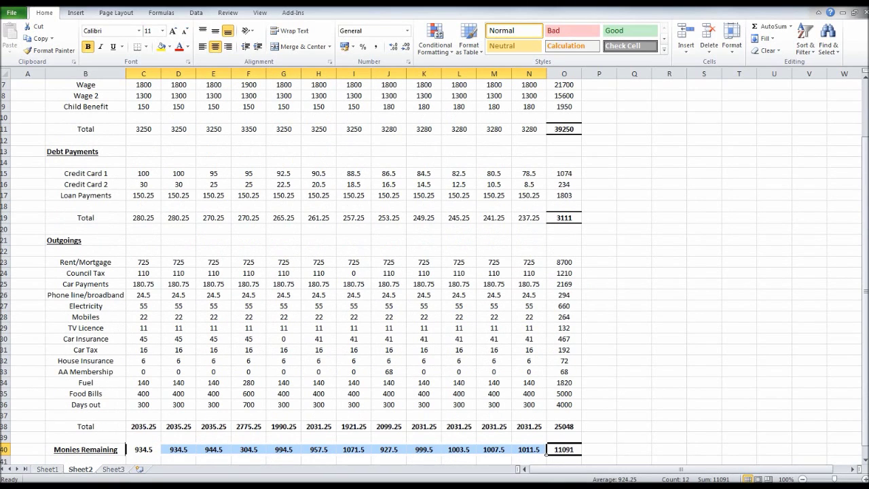
pyautogui.click(529, 184)
pyautogui.scroll(-4, 528, 184)
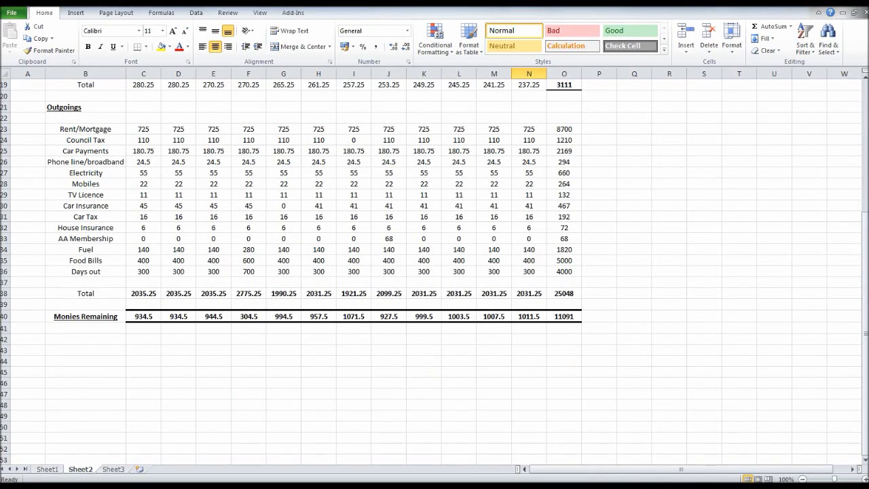
pyautogui.click(265, 319)
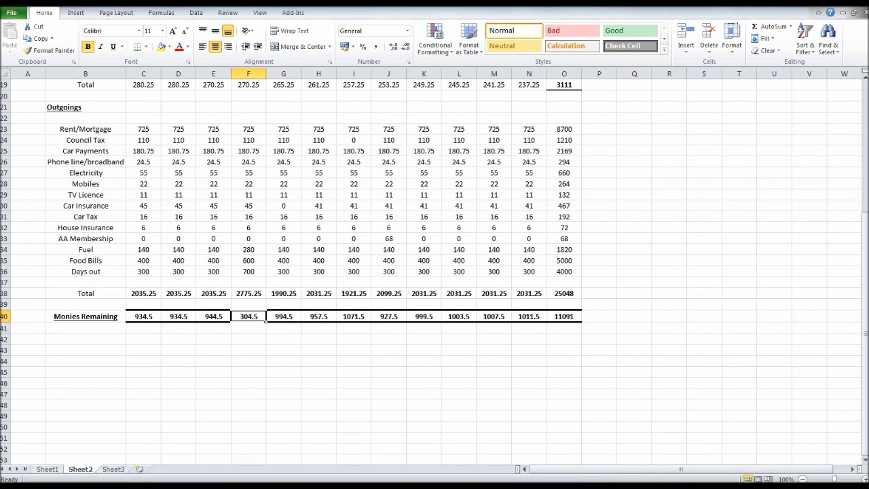
pyautogui.click(577, 317)
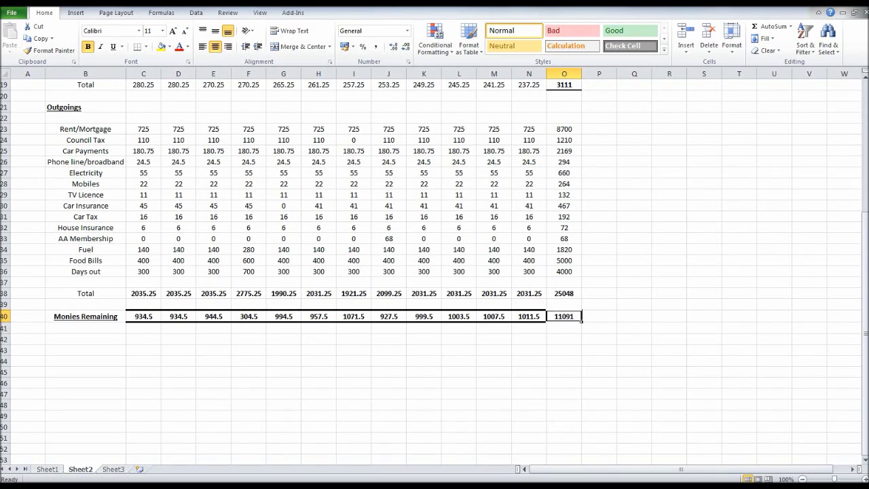
pyautogui.moveTo(143, 316); pyautogui.dragTo(216, 327)
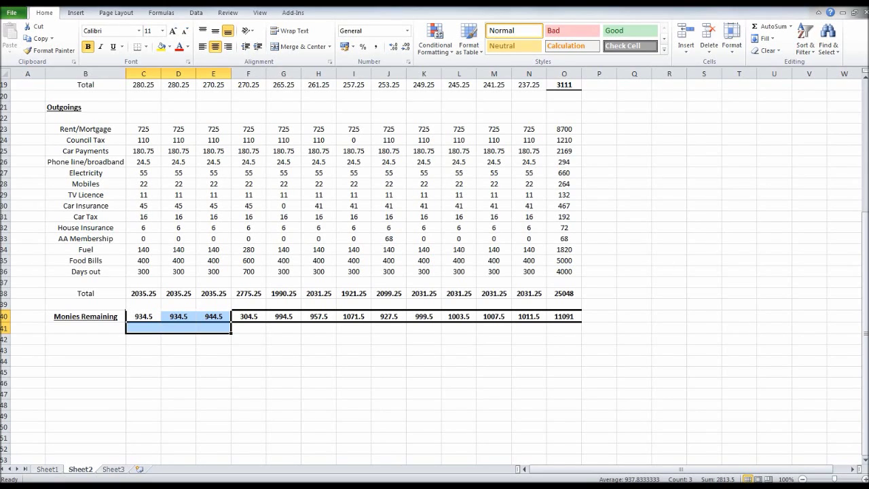
pyautogui.moveTo(213, 327); pyautogui.dragTo(529, 317)
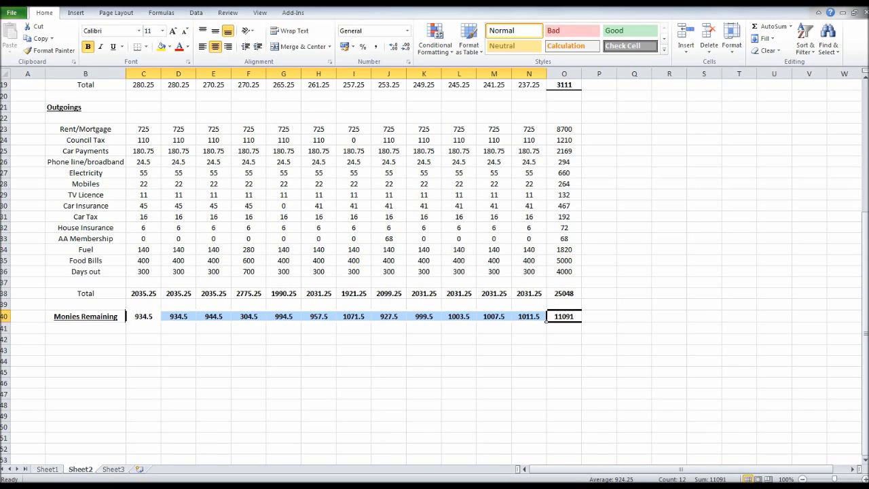
# Review the whole budget sheet from the Income section down to Monies Remaining and back to the Income total
pyautogui.scroll(4, 434, 271)
pyautogui.scroll(-4, 434, 272)
pyautogui.moveTo(528, 317)
pyautogui.mouseDown()
pyautogui.moveTo(388, 317)
pyautogui.moveTo(563, 305)
pyautogui.moveTo(529, 316)
pyautogui.mouseUp()
pyautogui.scroll(6, 435, 271)
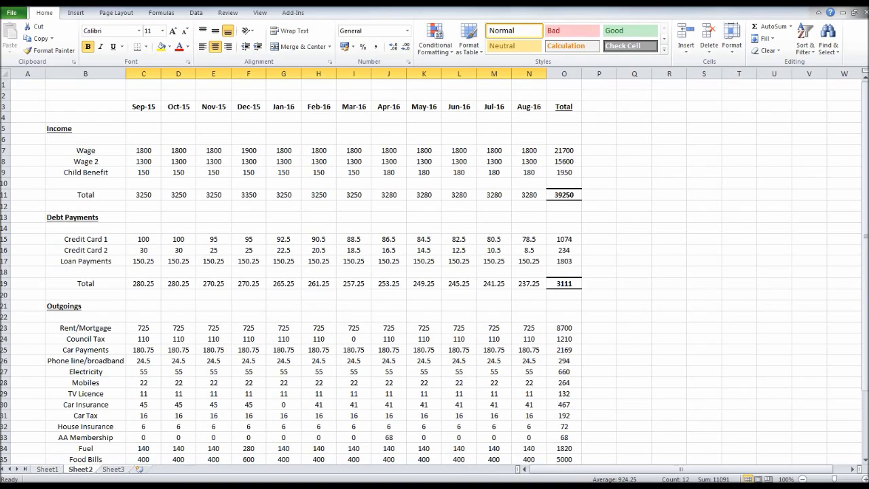
pyautogui.scroll(-6, 434, 272)
pyautogui.scroll(6, 434, 271)
pyautogui.click(354, 228)
pyautogui.click(178, 195)
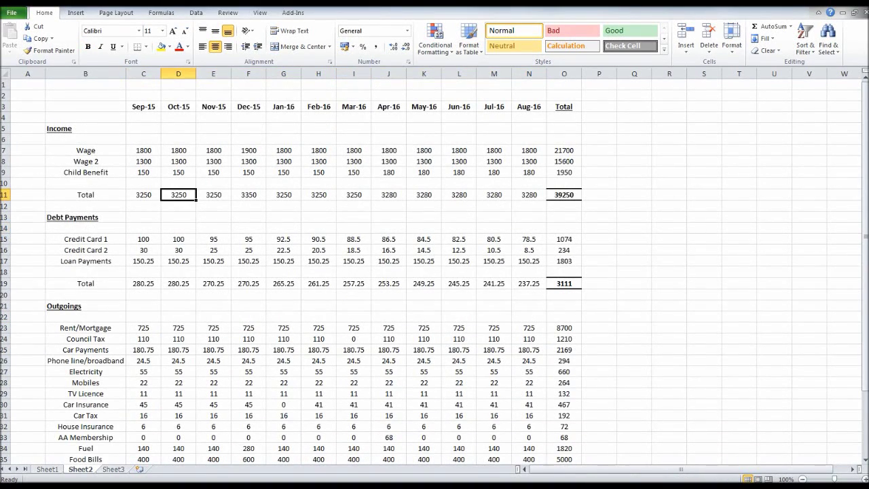